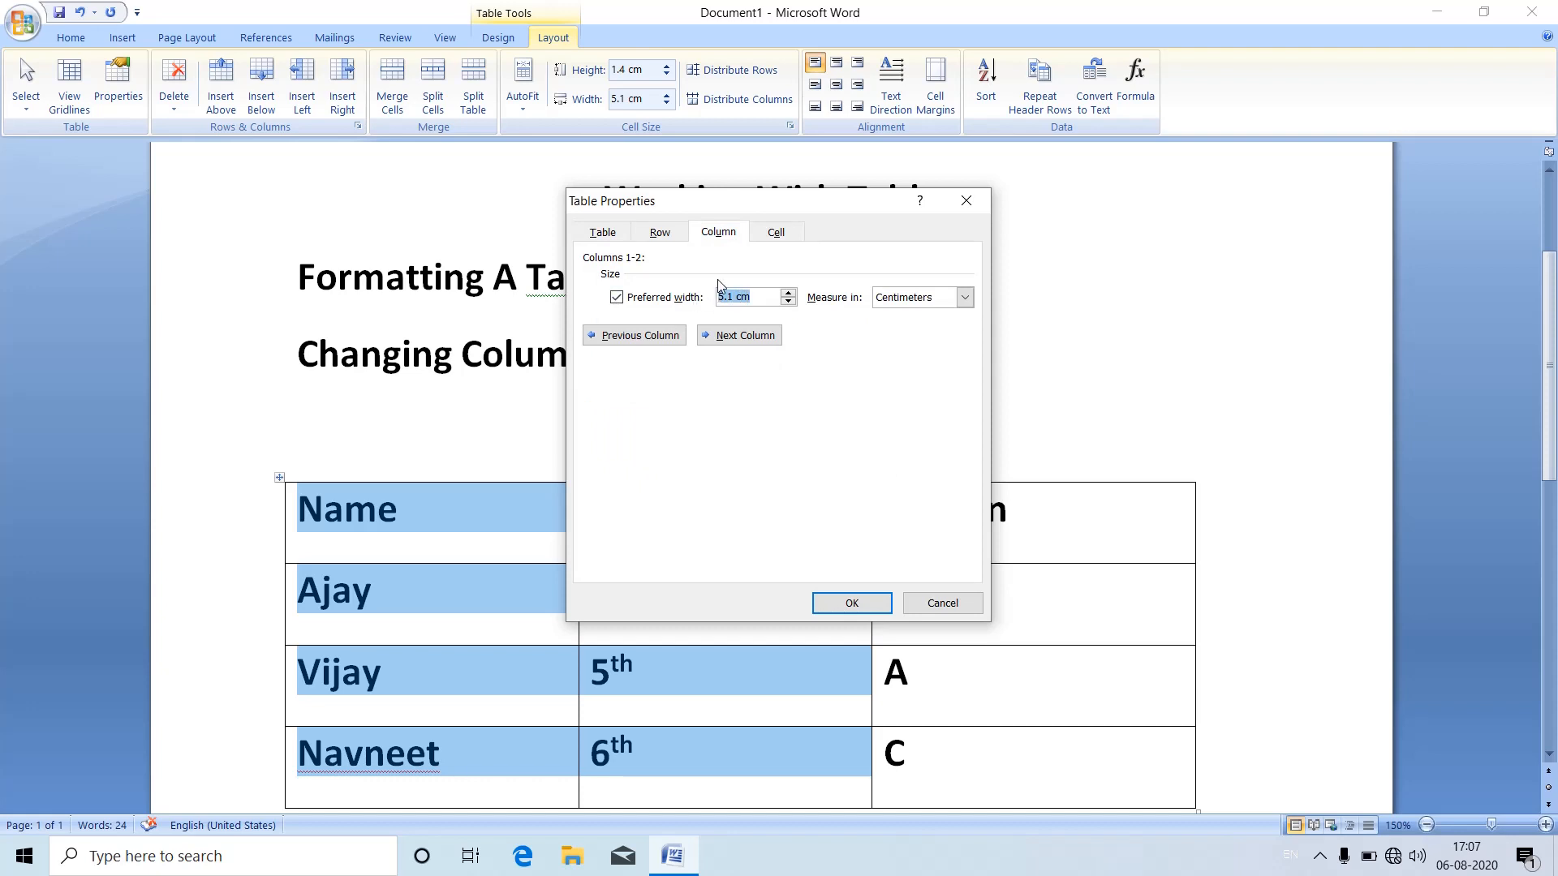
# Step: Set the preferred width of the selected Name and Class columns to 6, measured in centimeters
pyautogui.write('6')
pyautogui.click(966, 298)
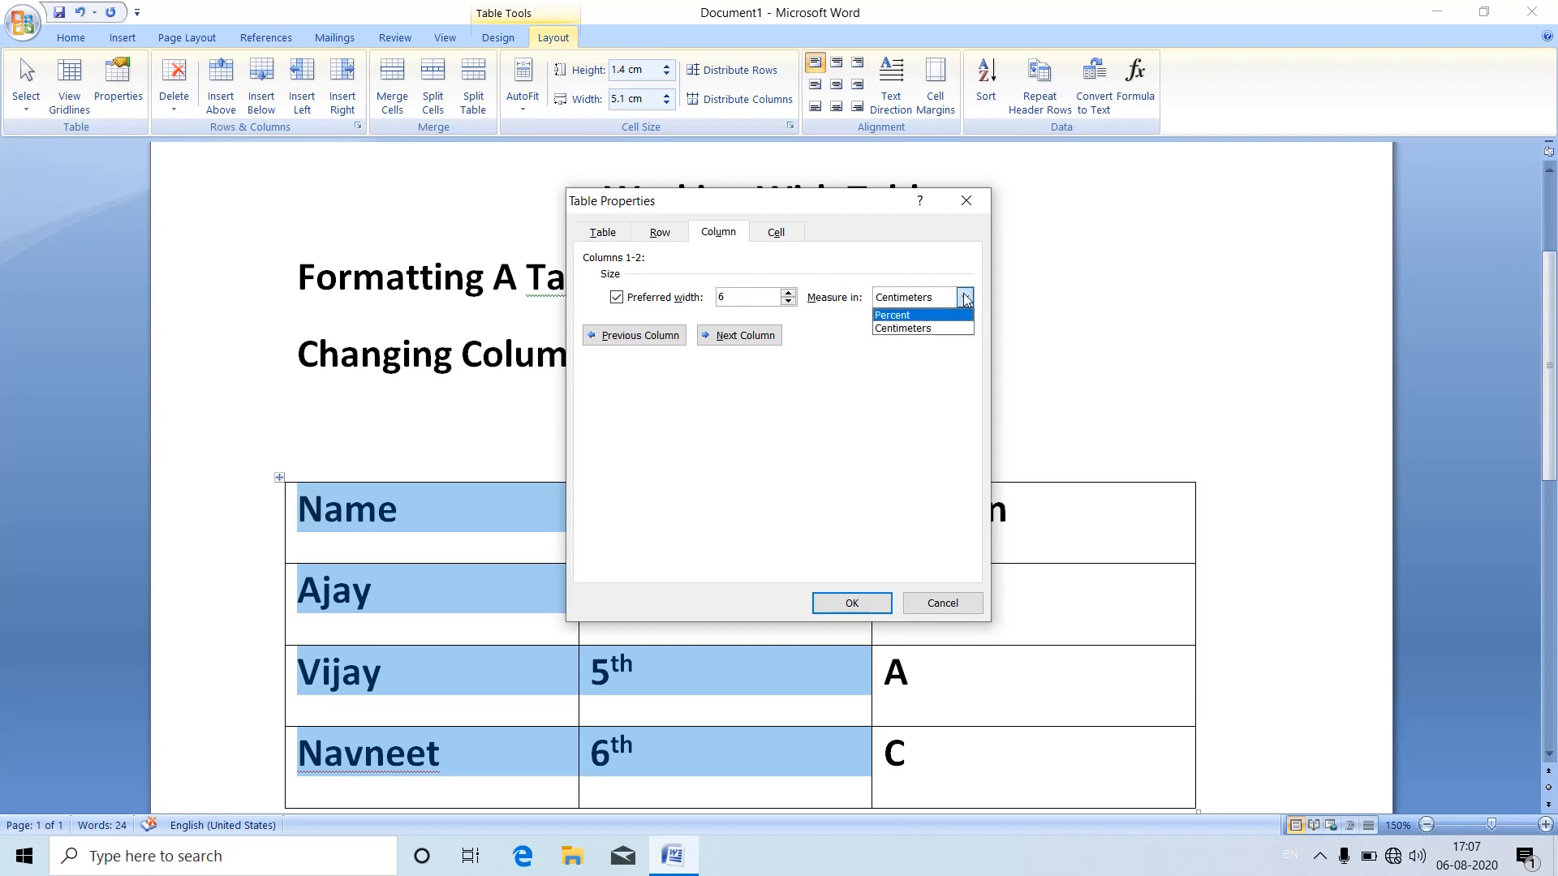
pyautogui.click(908, 329)
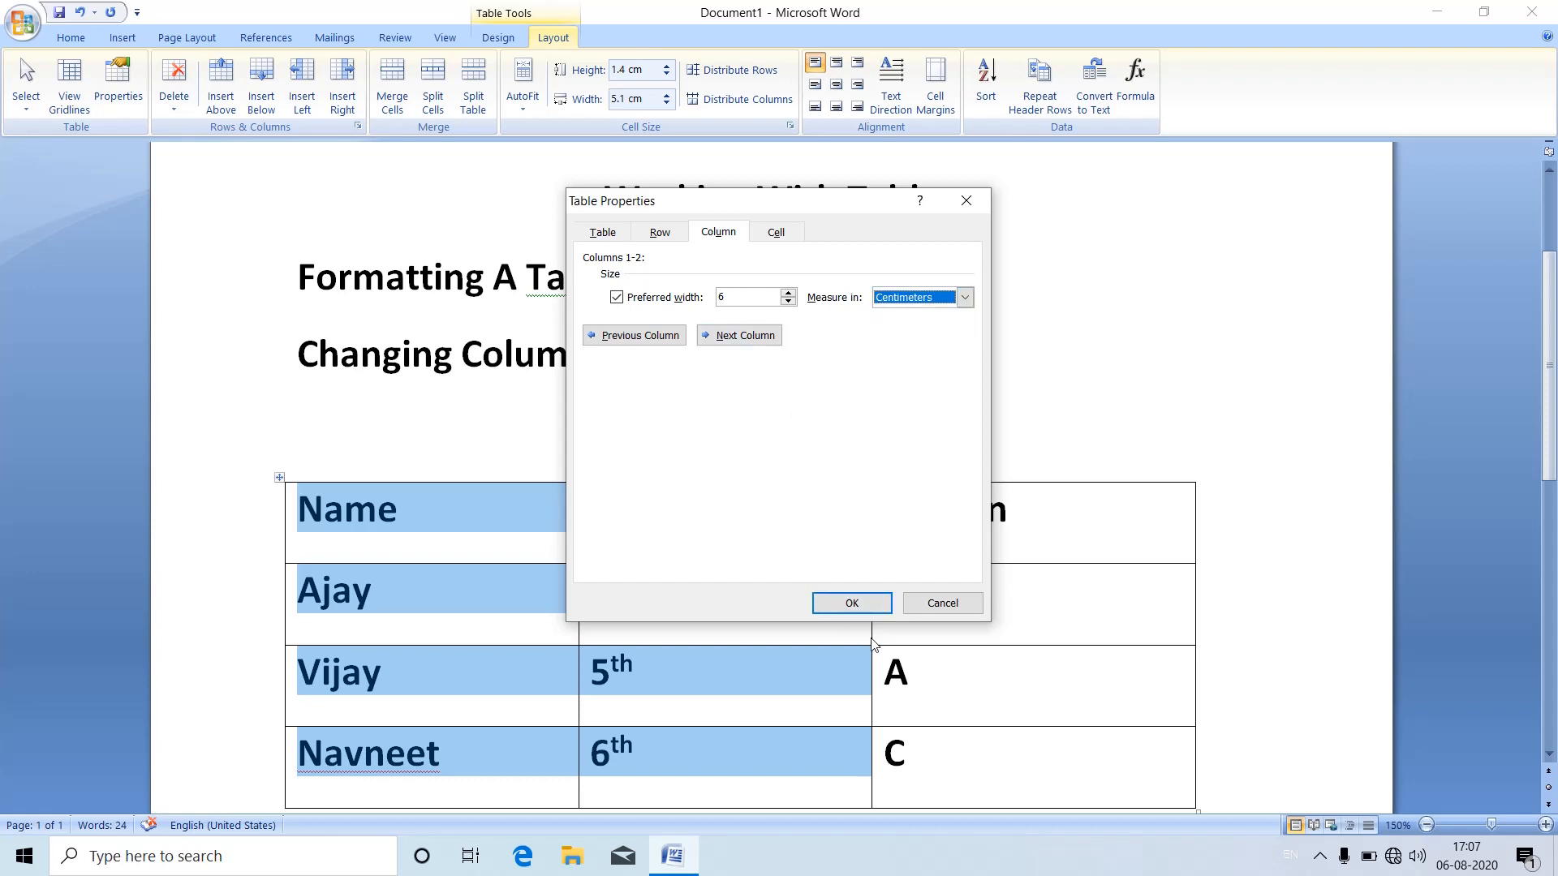
pyautogui.click(850, 602)
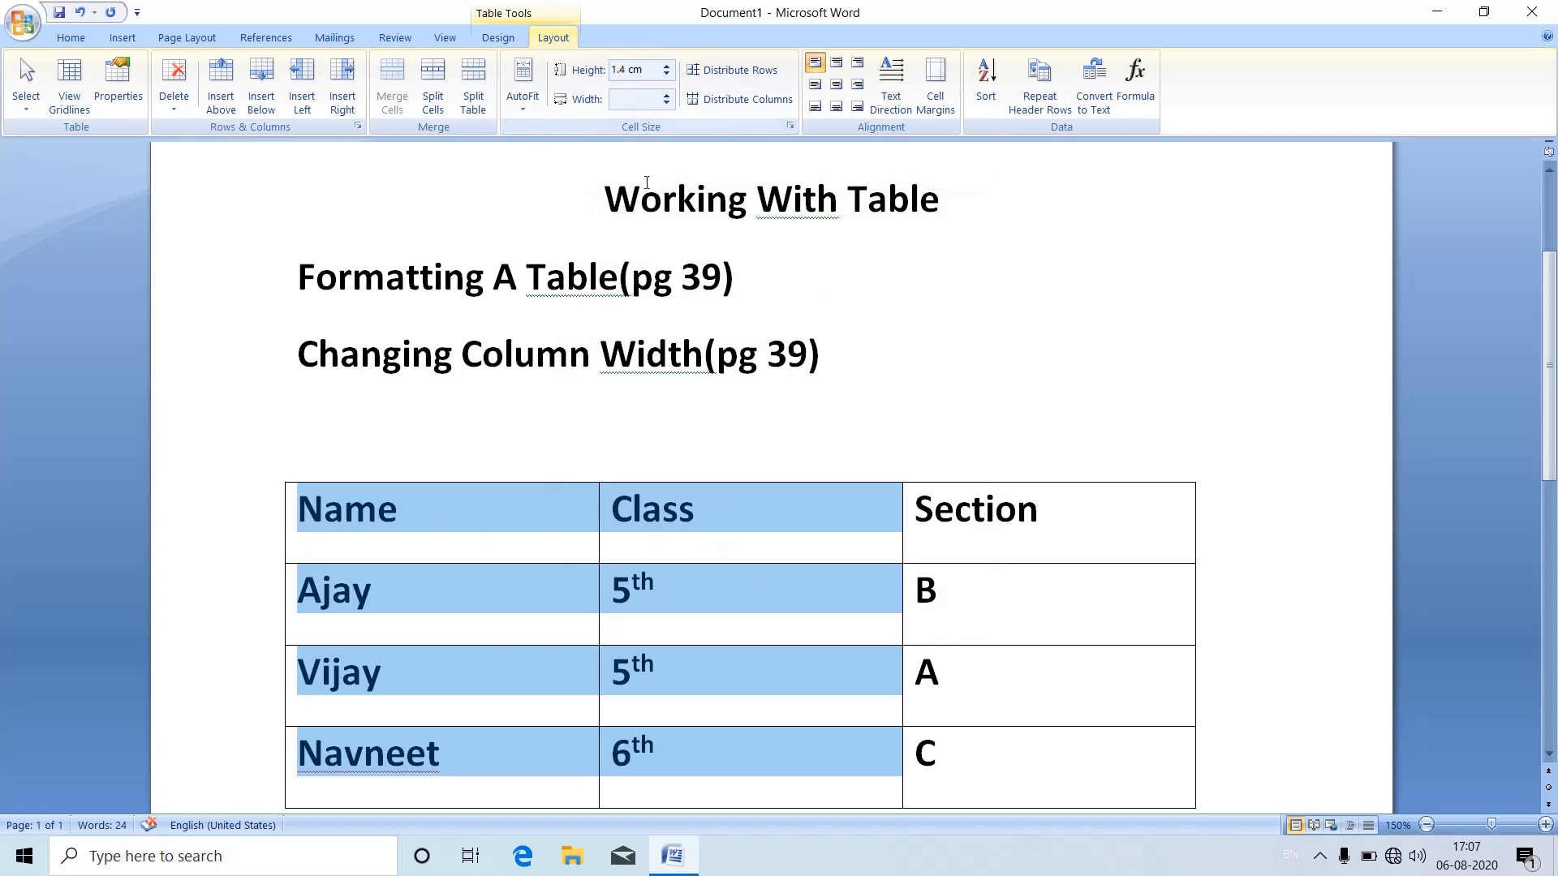
pyautogui.click(478, 516)
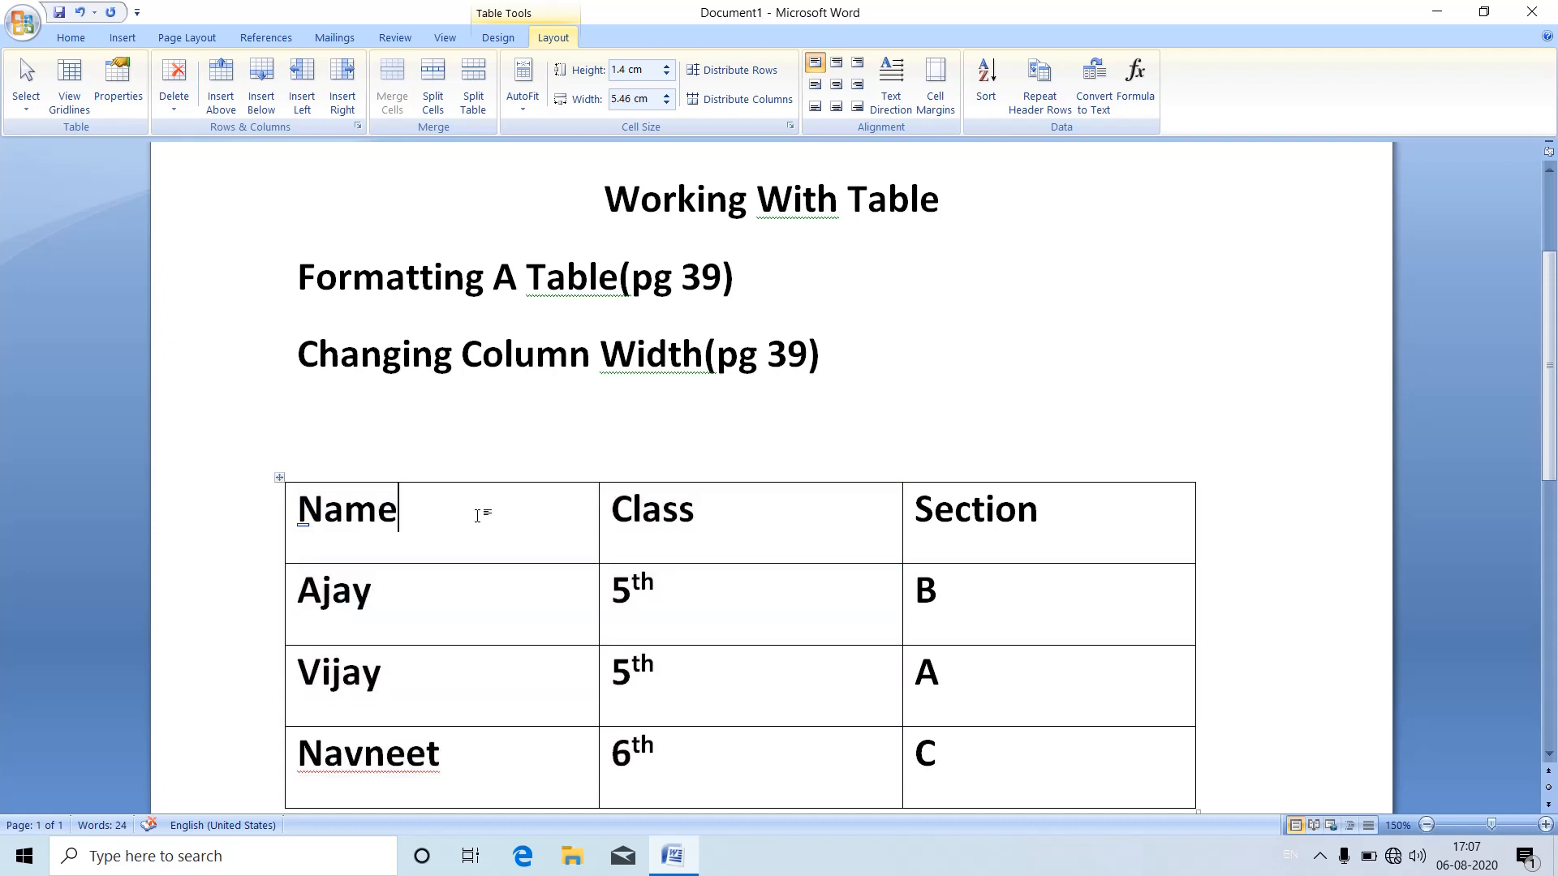
# Step: Set the height of the table's first two rows to 2 cm in the table properties
pyautogui.moveTo(330, 504); pyautogui.dragTo(699, 615)
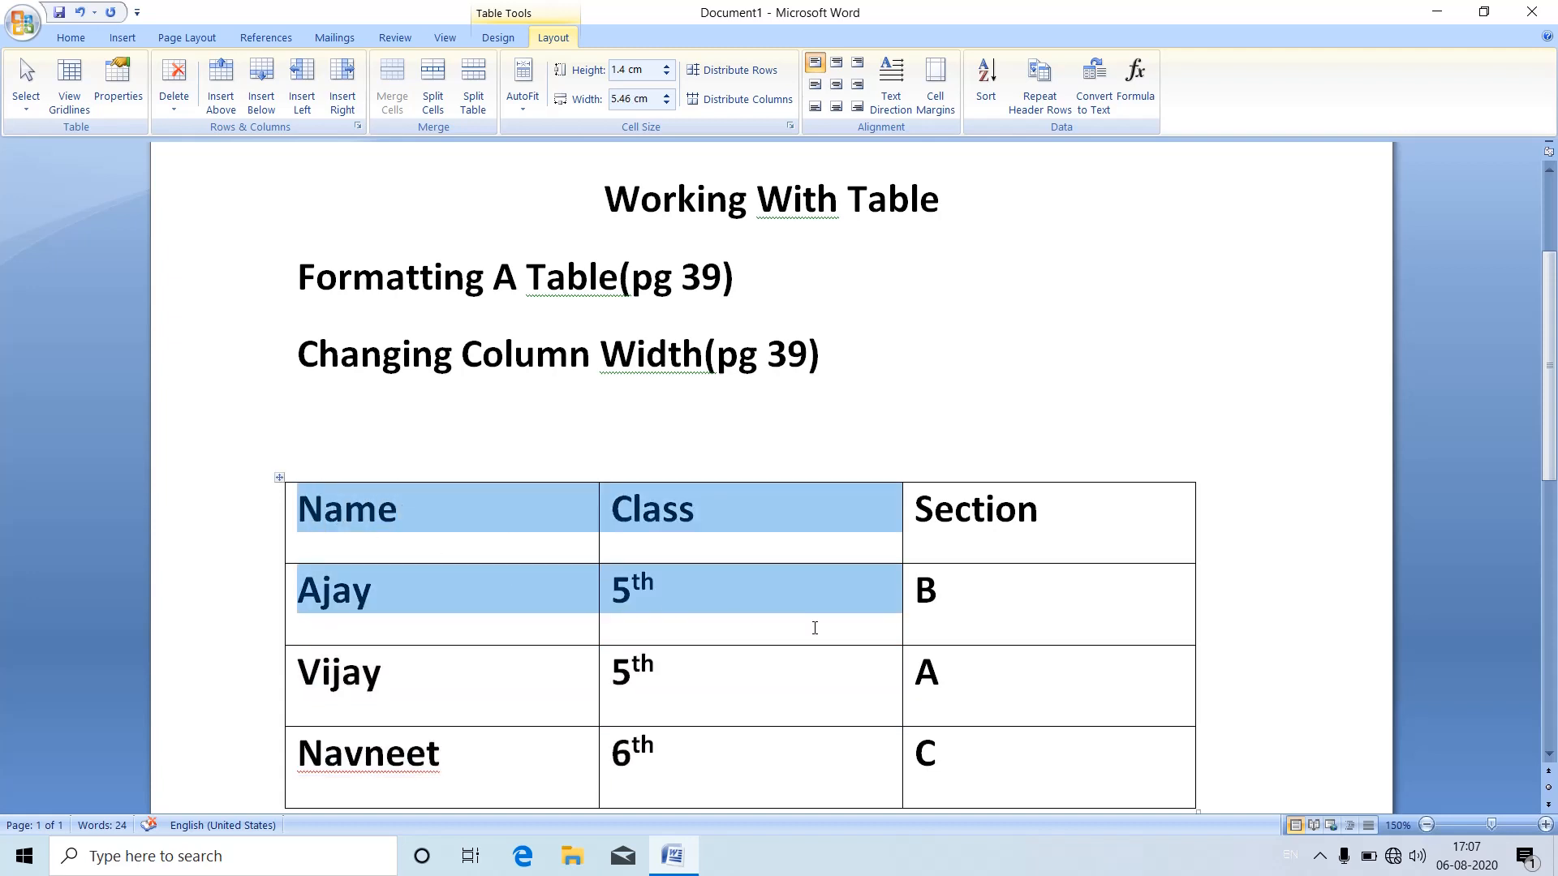
pyautogui.click(791, 128)
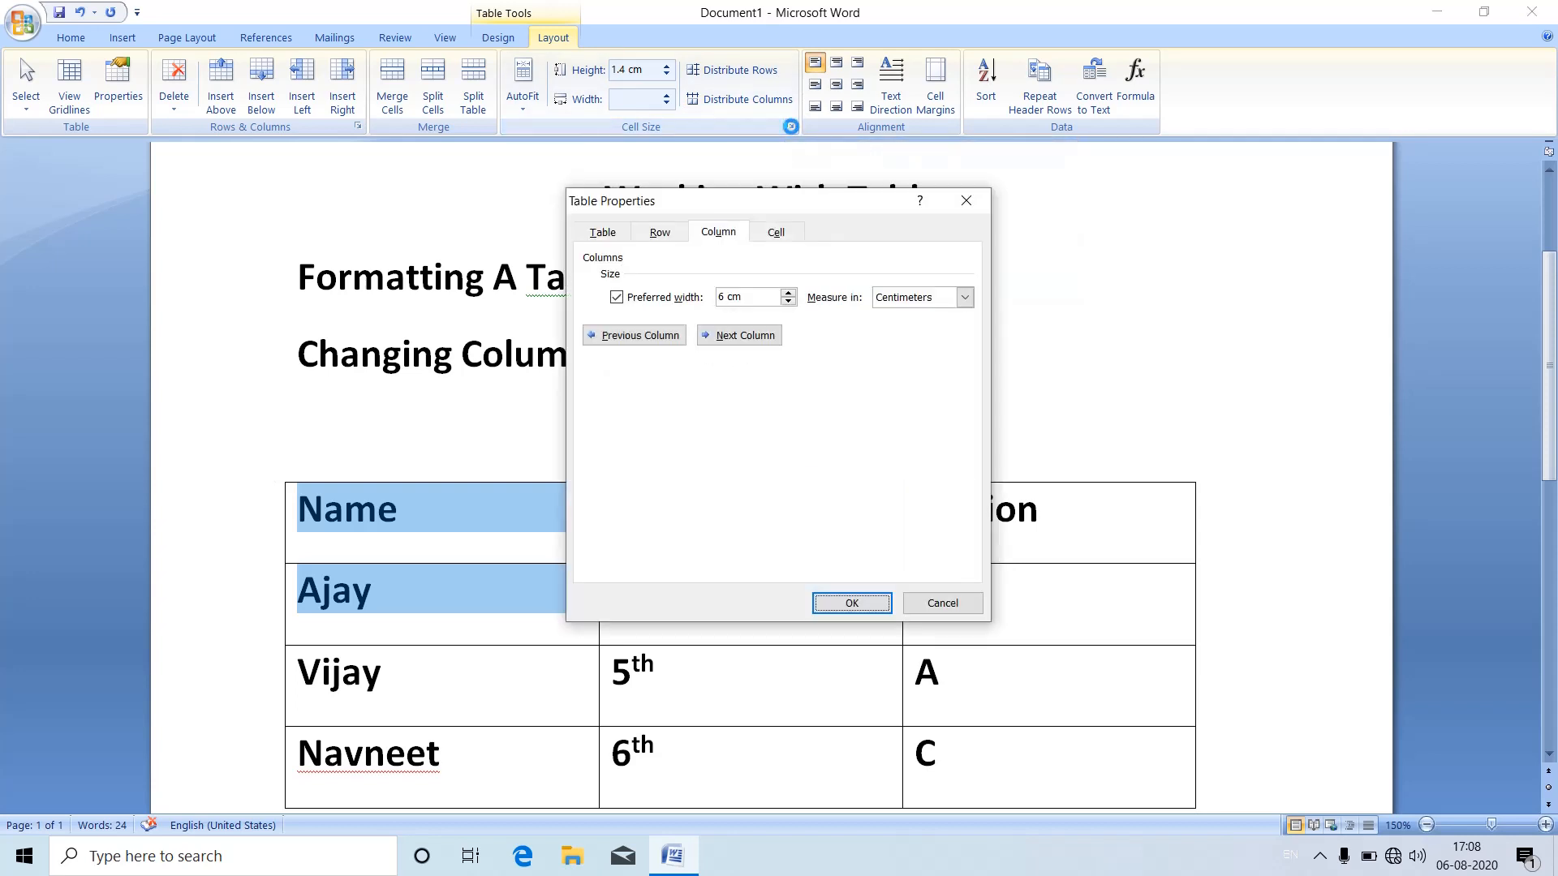
pyautogui.click(660, 232)
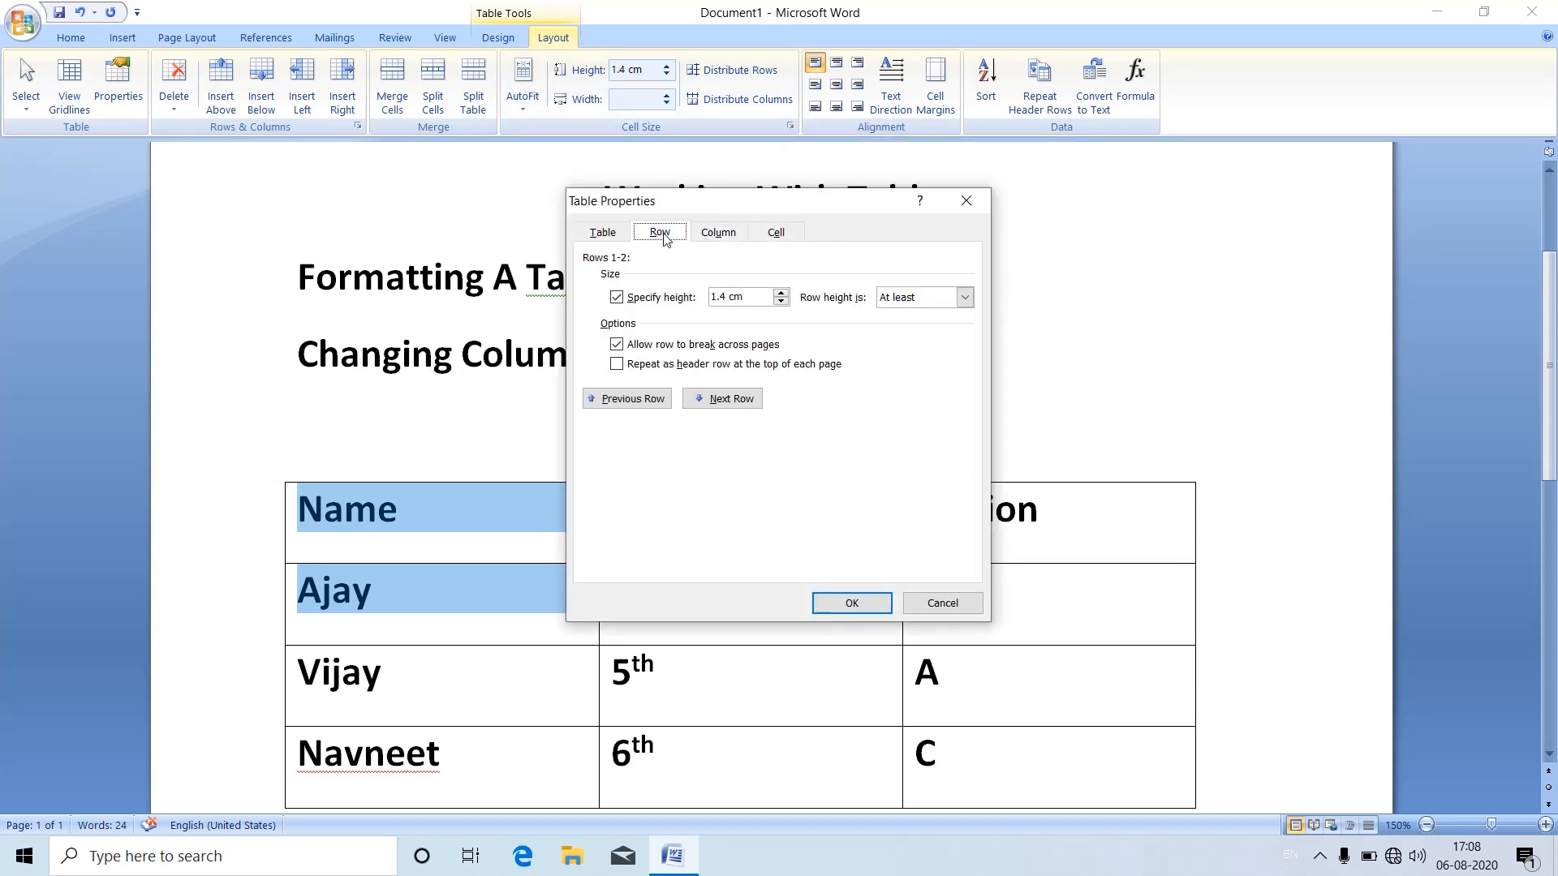
pyautogui.click(781, 293)
pyautogui.click(780, 293)
pyautogui.click(781, 293)
pyautogui.click(781, 293)
pyautogui.click(780, 293)
pyautogui.click(781, 300)
pyautogui.click(836, 603)
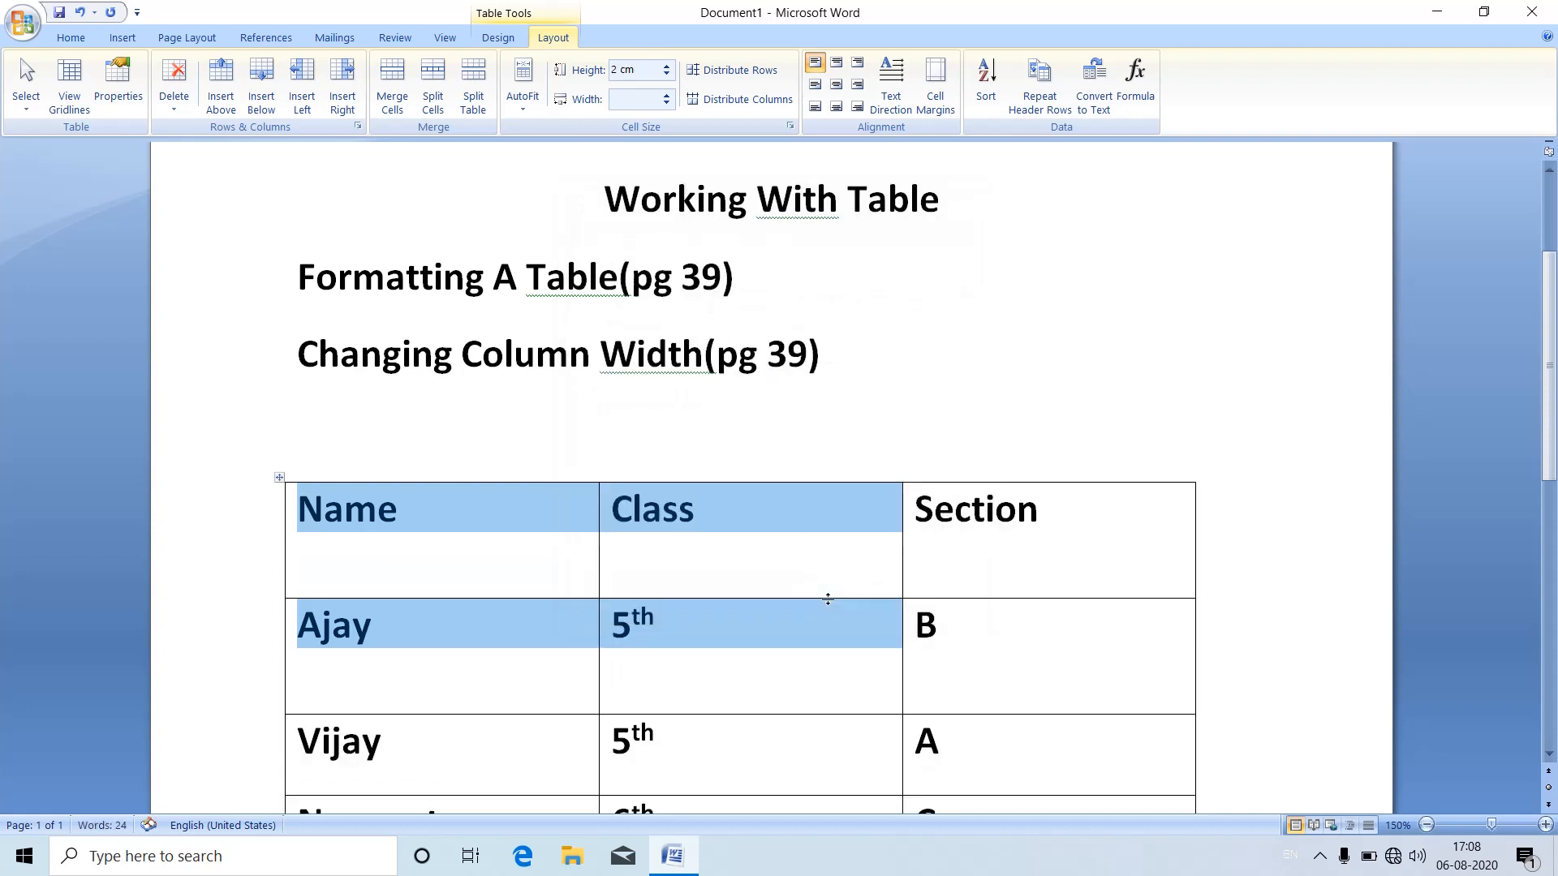
pyautogui.click(403, 563)
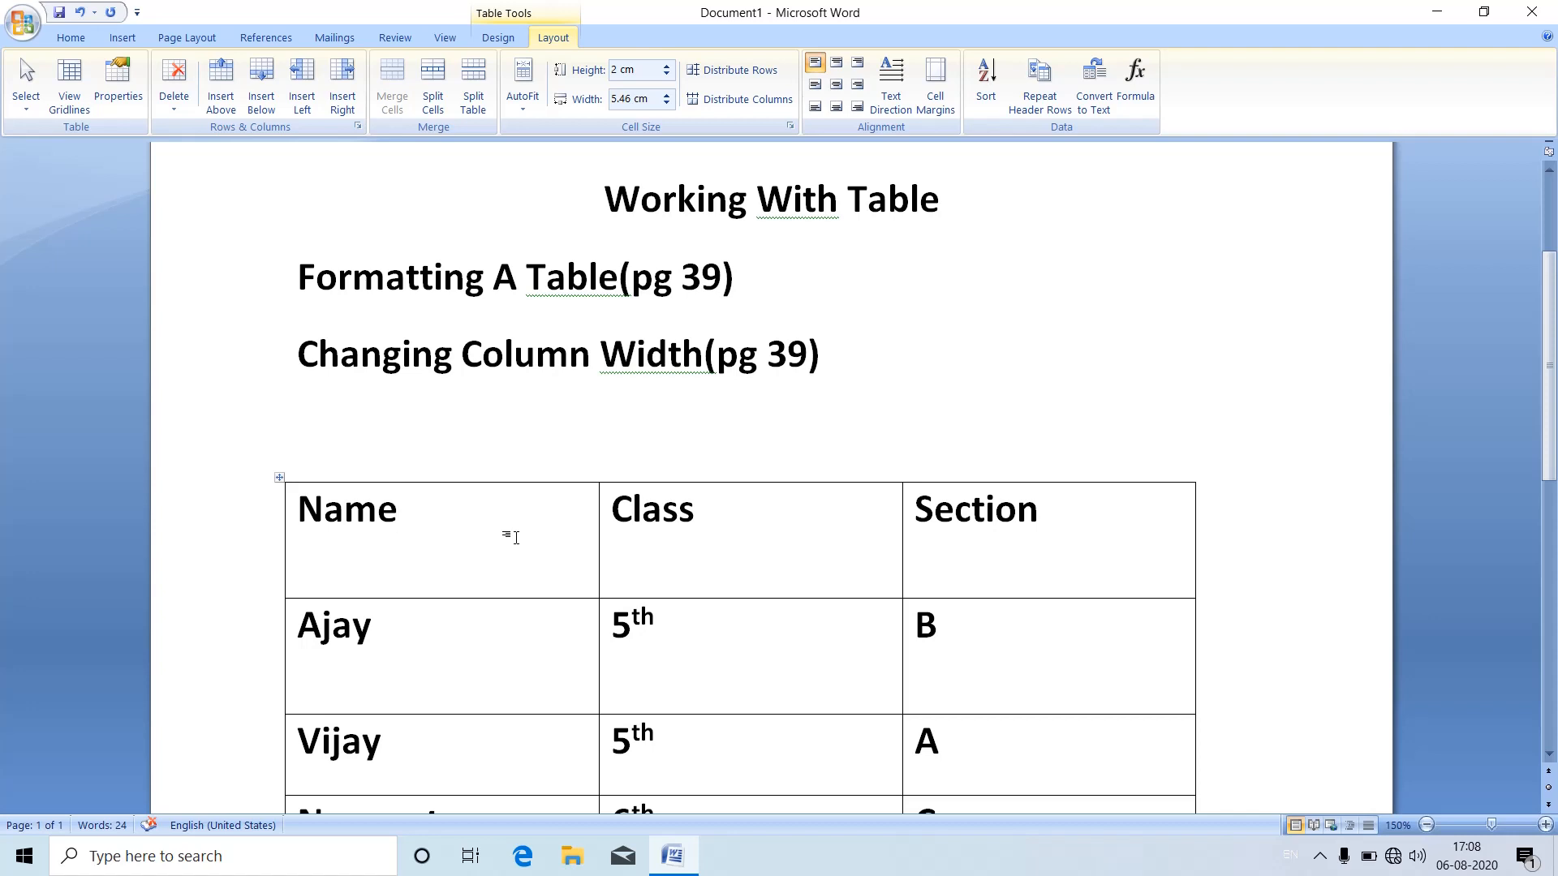
# Step: Add the line "Splitting Cell (pg 40)" below the "Changing Column Width(pg 39)" heading
pyautogui.scroll(-3, 511, 537)
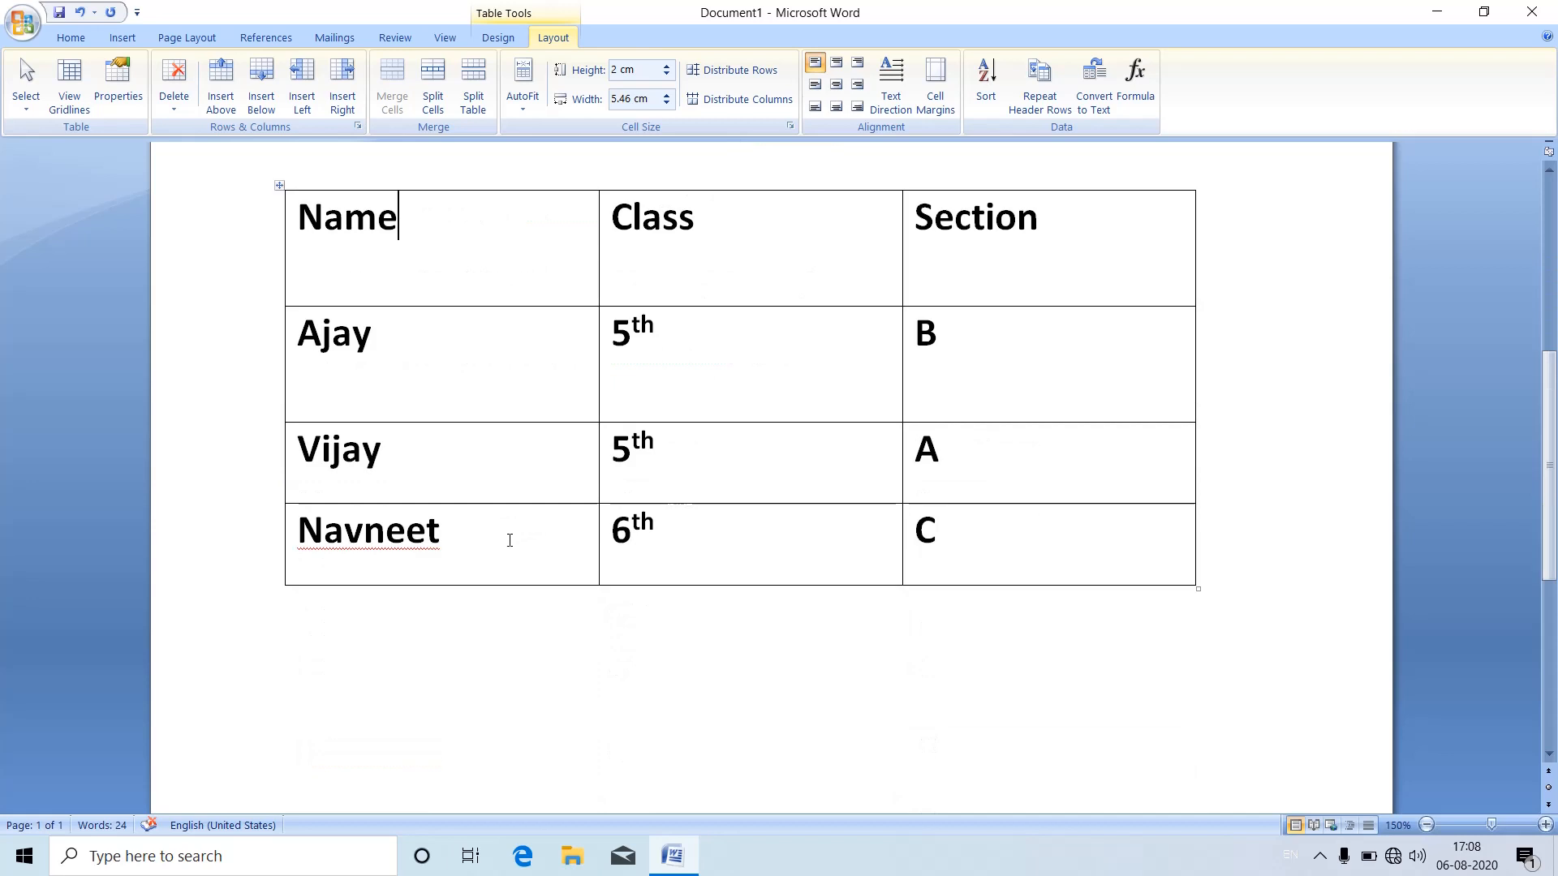
pyautogui.click(440, 613)
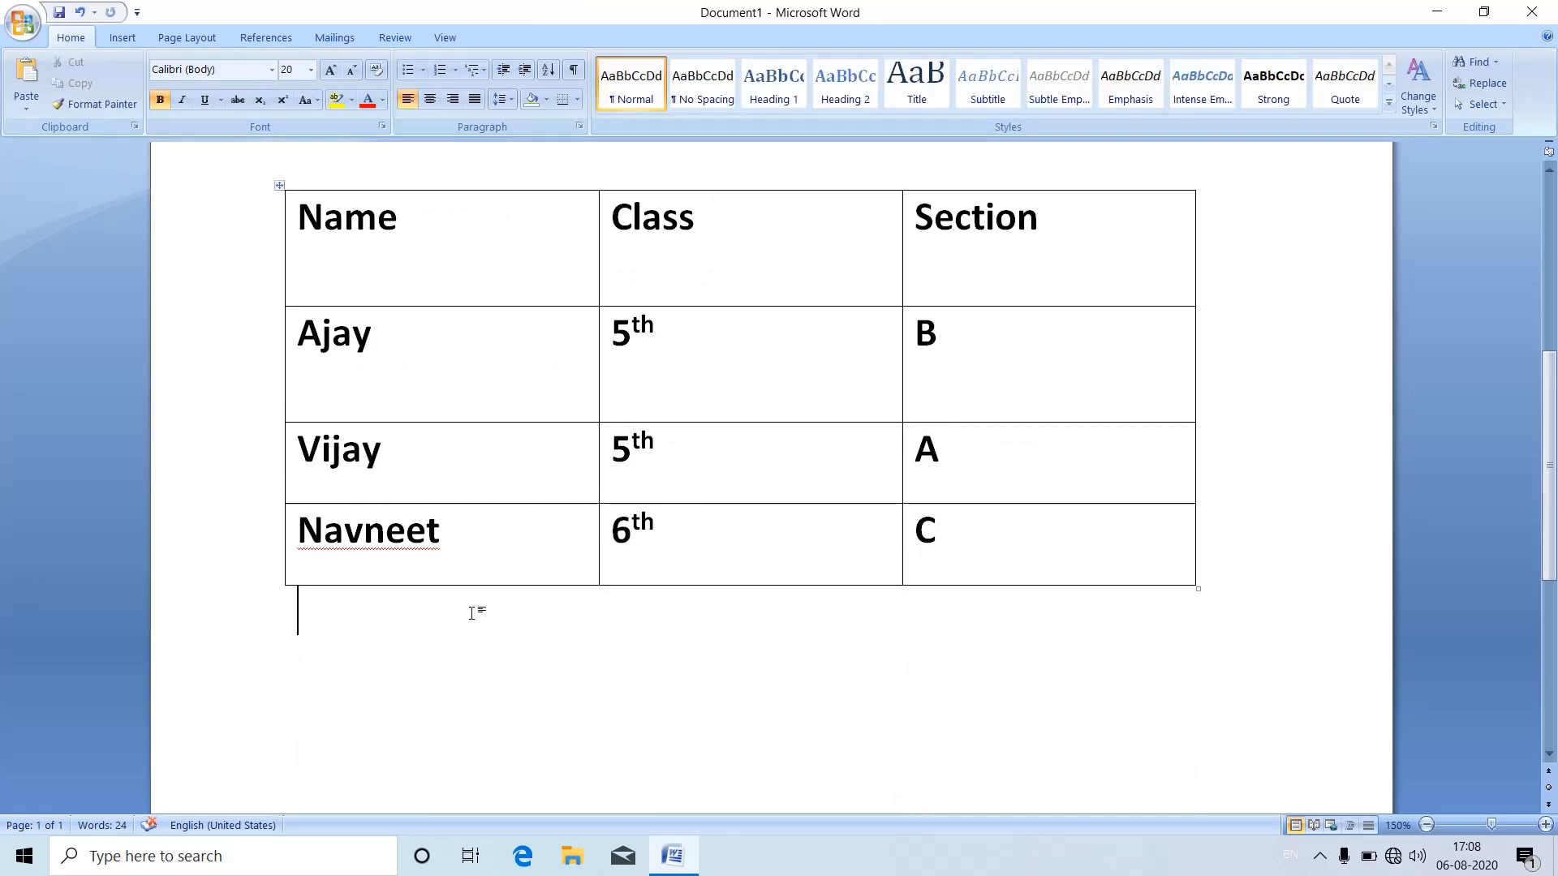
pyautogui.scroll(2, 486, 604)
pyautogui.click(849, 299)
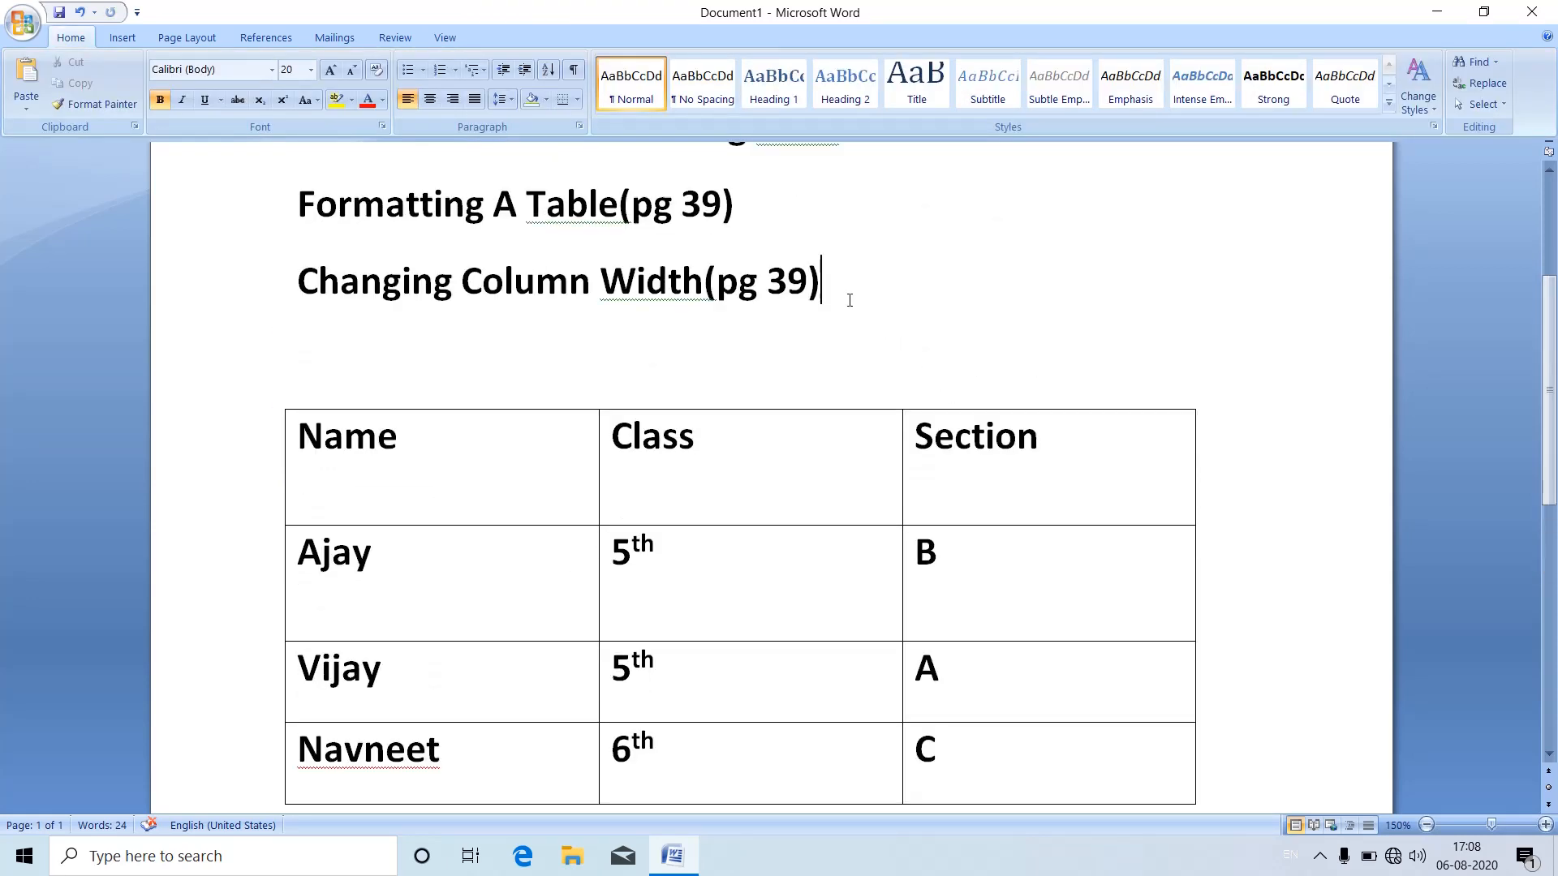
pyautogui.press('Return')
pyautogui.write('S')
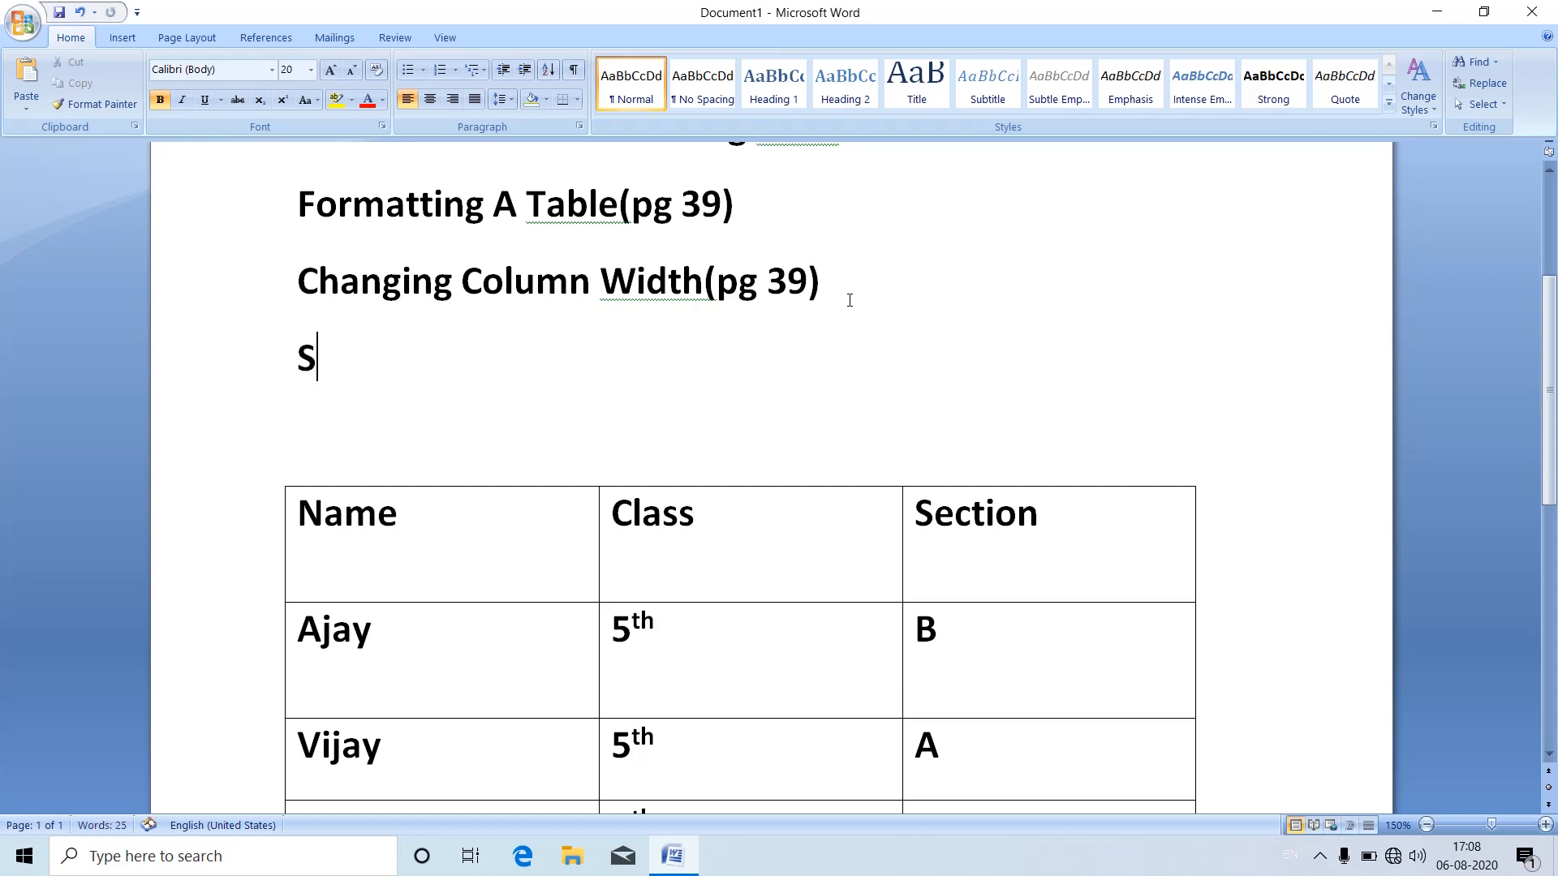
pyautogui.write('plittin')
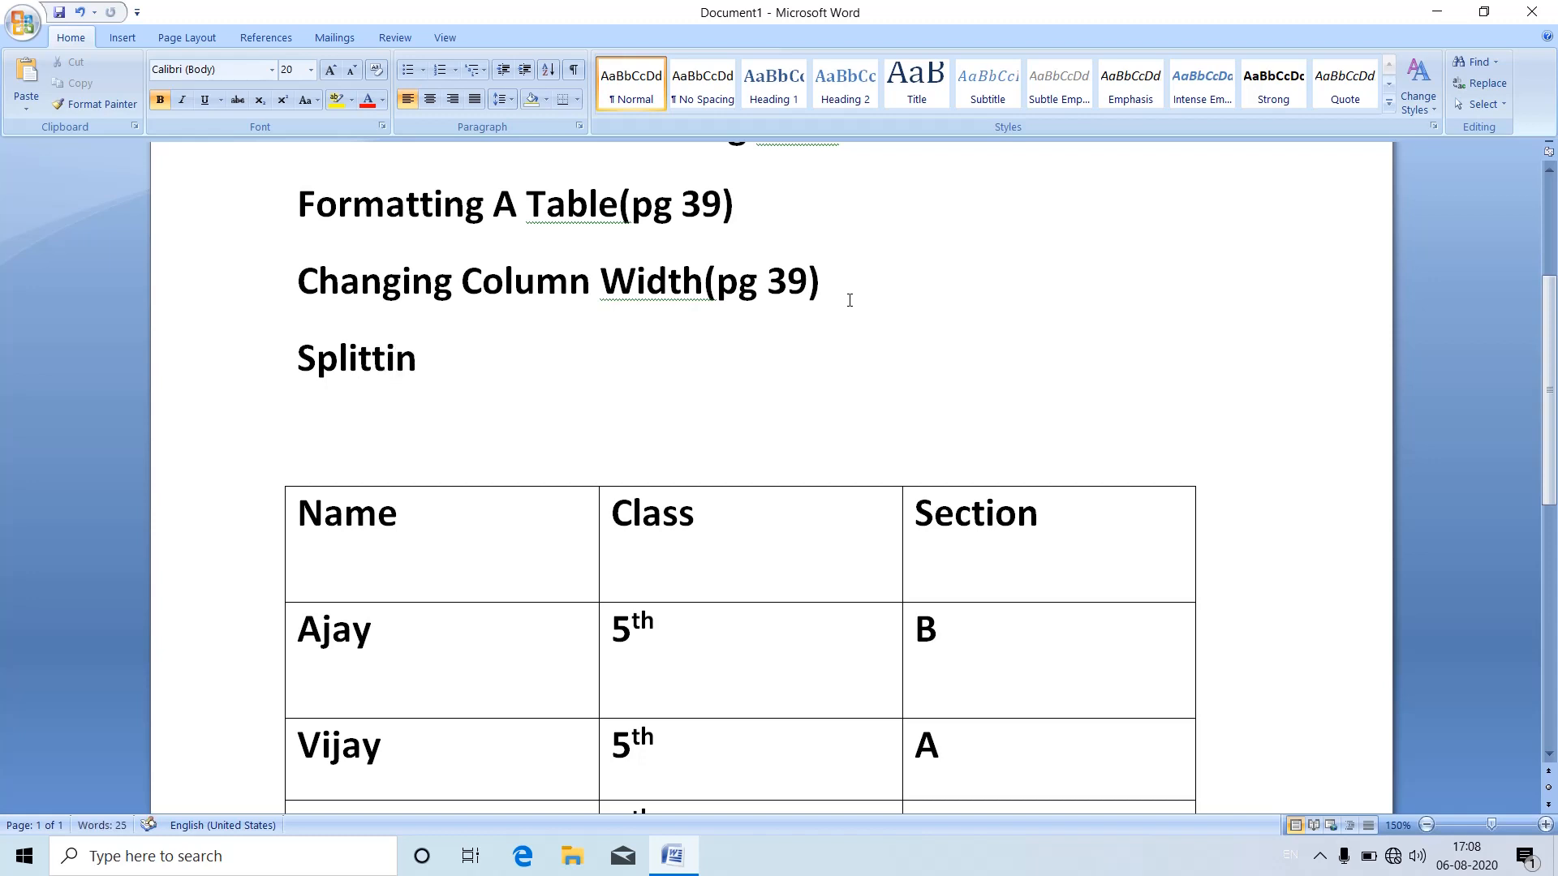
pyautogui.write('g')
pyautogui.write('Cel')
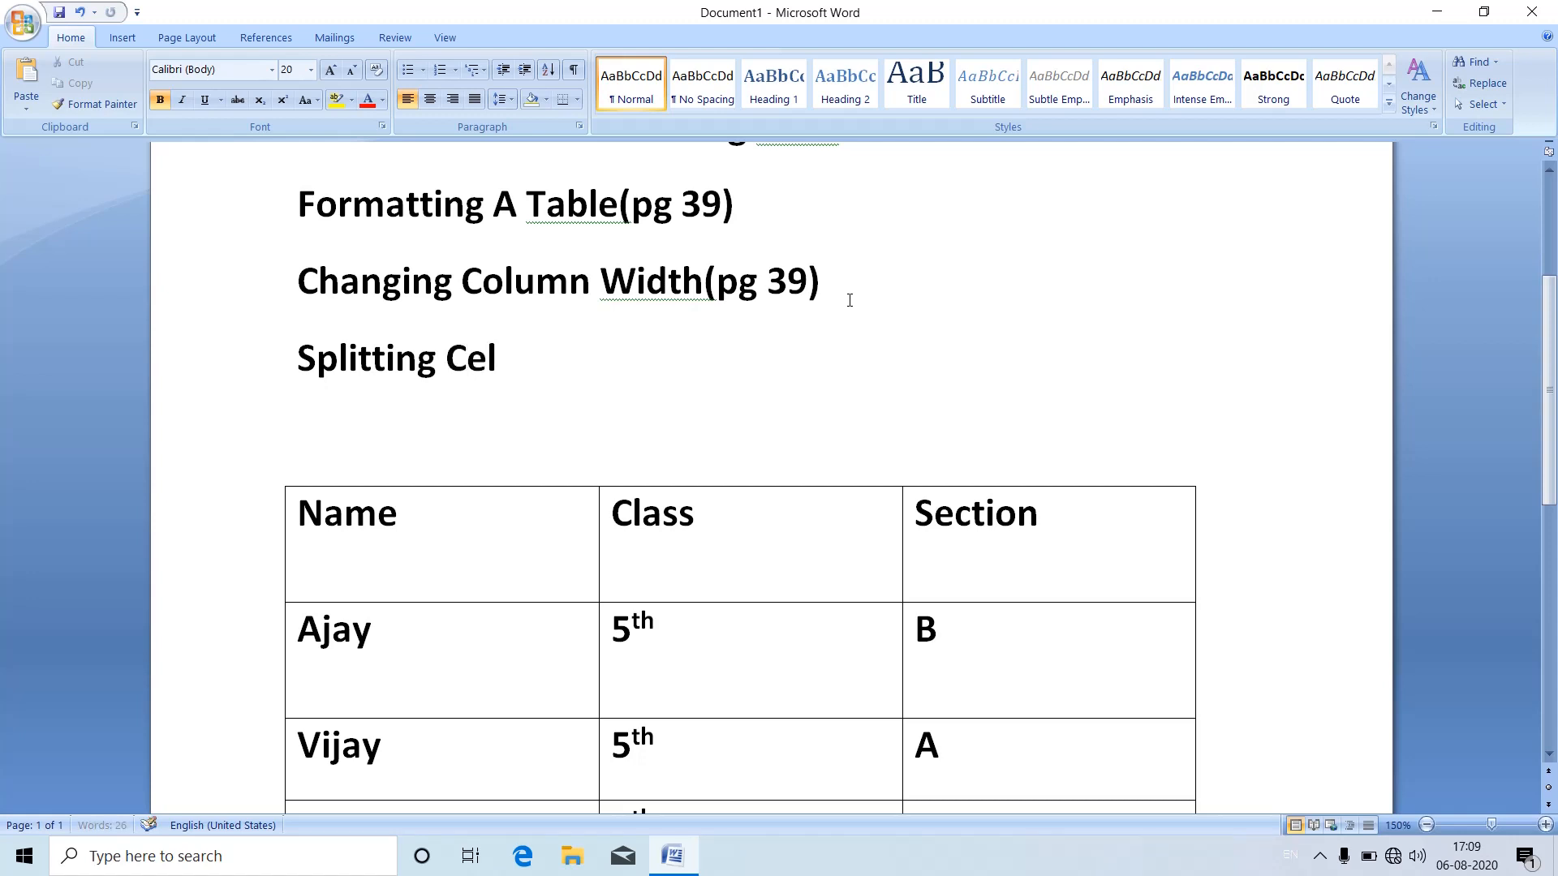
pyautogui.write('ll')
pyautogui.press('BackSpace')
pyautogui.write('(pg 40)')
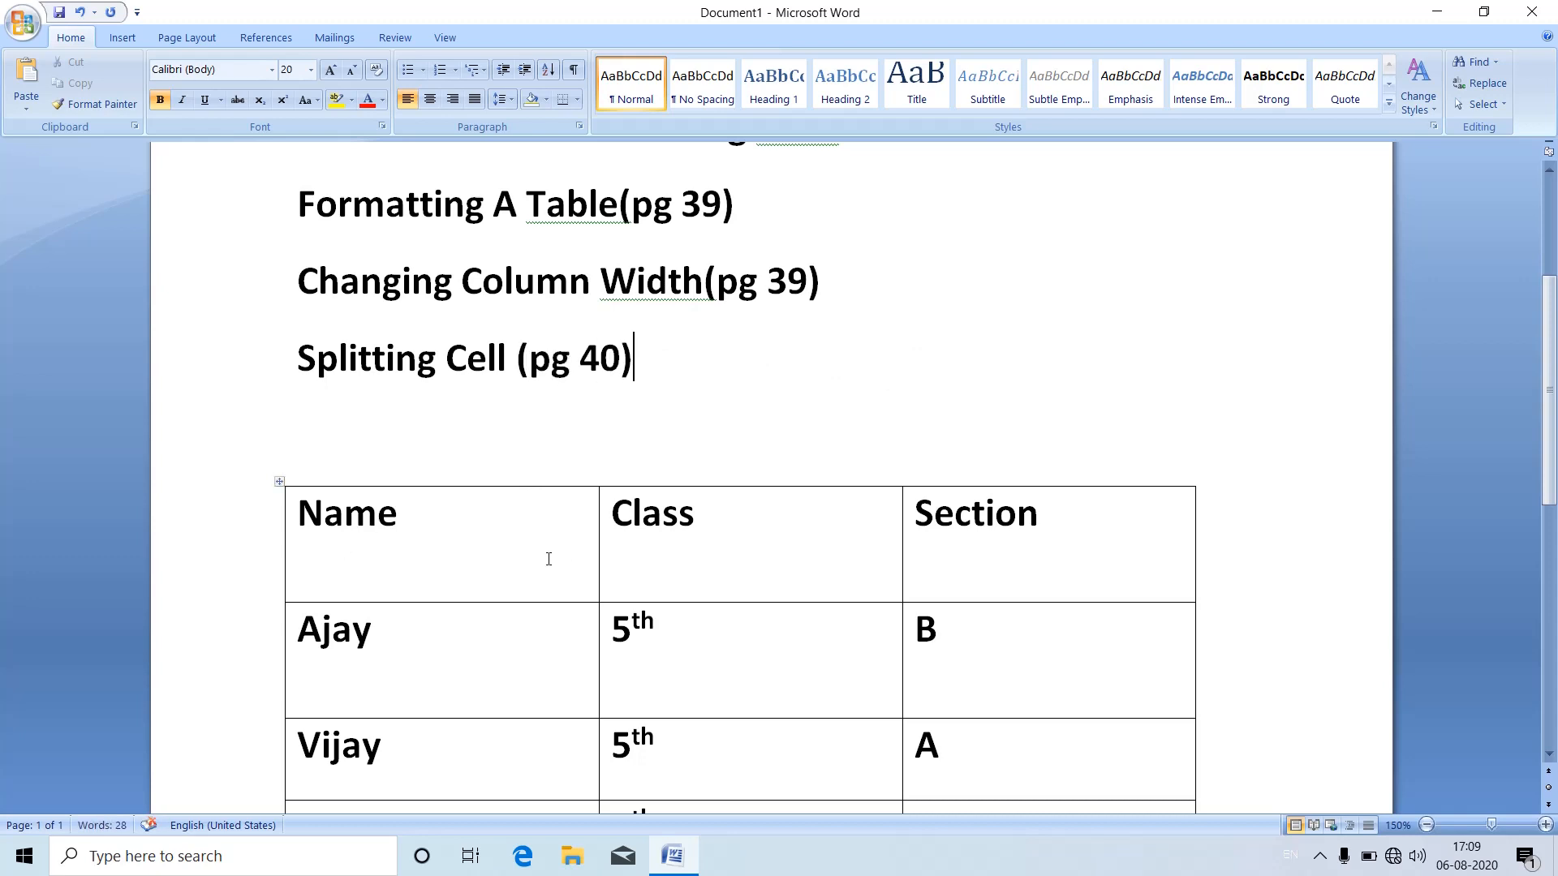
# Step: Try splitting the Name header cell into 2 columns and 2 rows, and undo the split
pyautogui.click(475, 557)
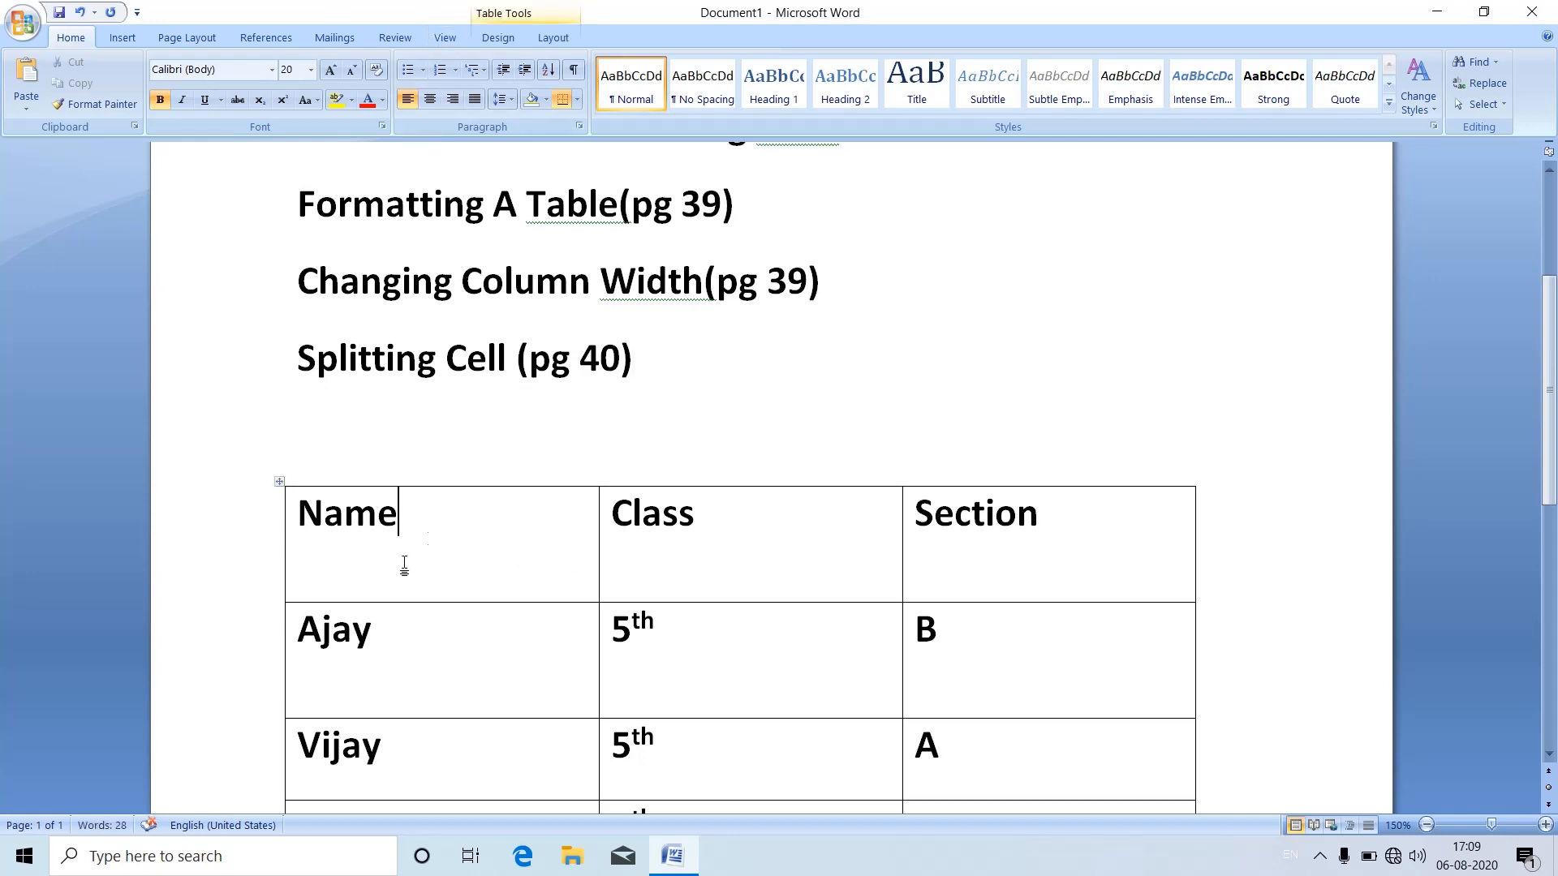
pyautogui.click(560, 38)
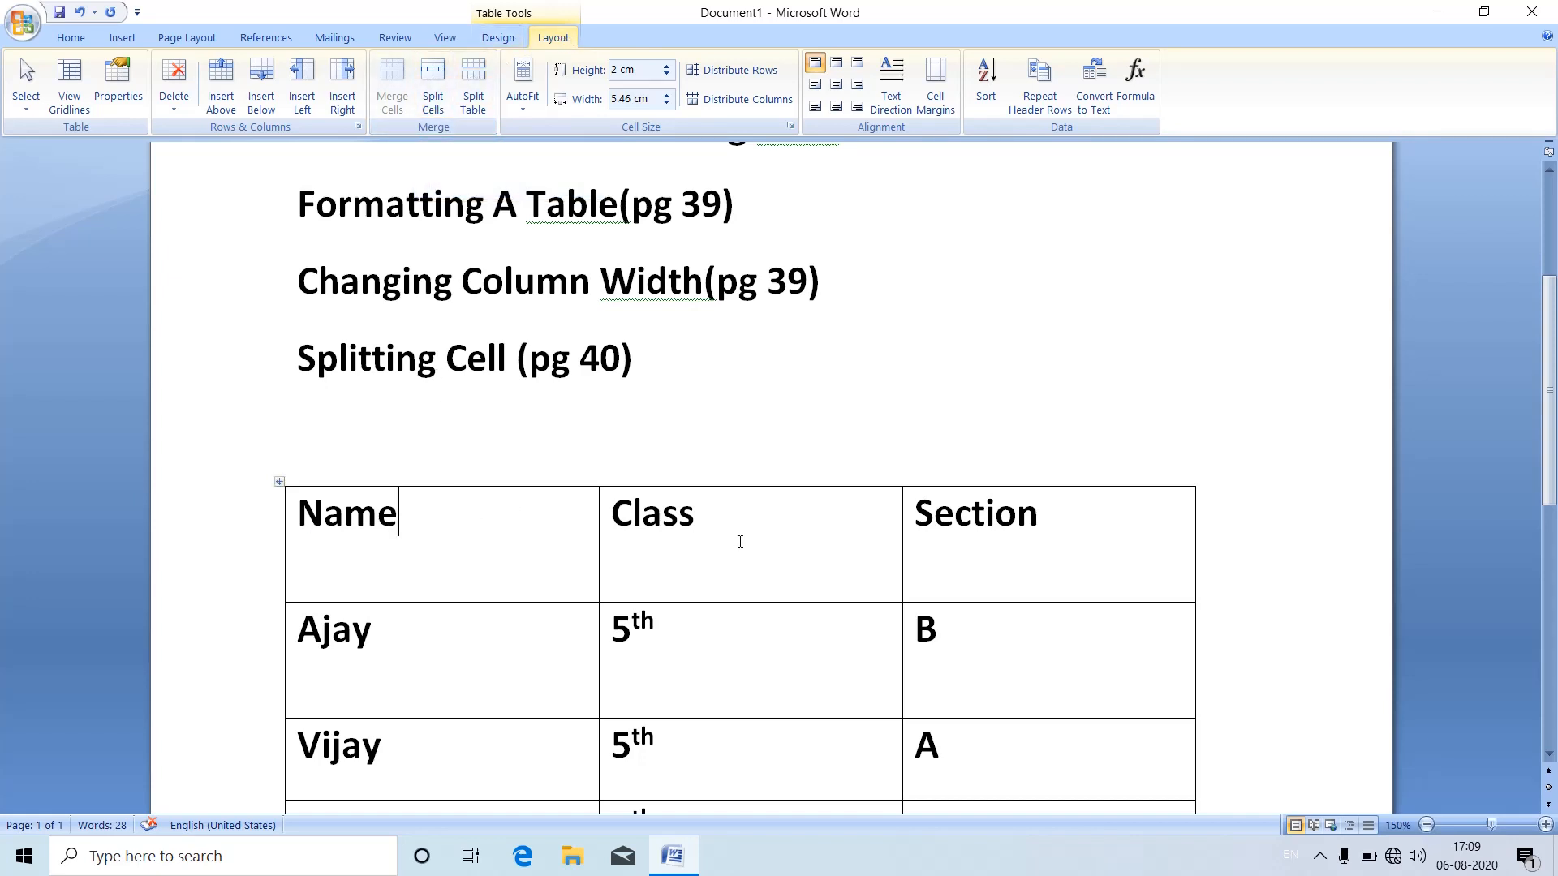
pyautogui.click(770, 537)
pyautogui.press('Up')
pyautogui.press('Up')
pyautogui.click(427, 557)
pyautogui.click(436, 96)
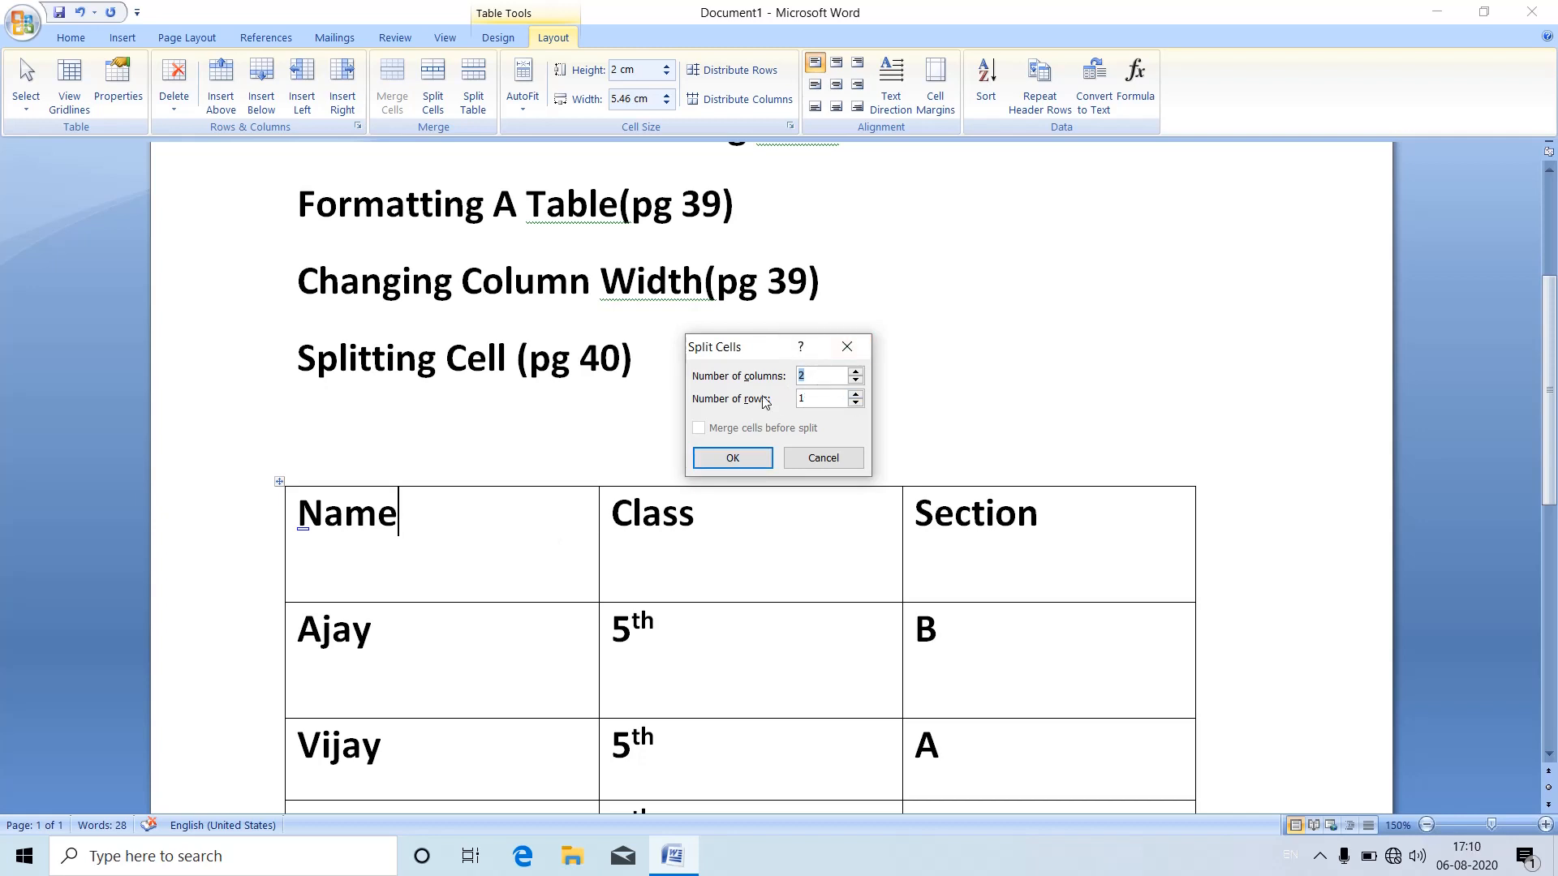
pyautogui.click(856, 394)
pyautogui.click(751, 458)
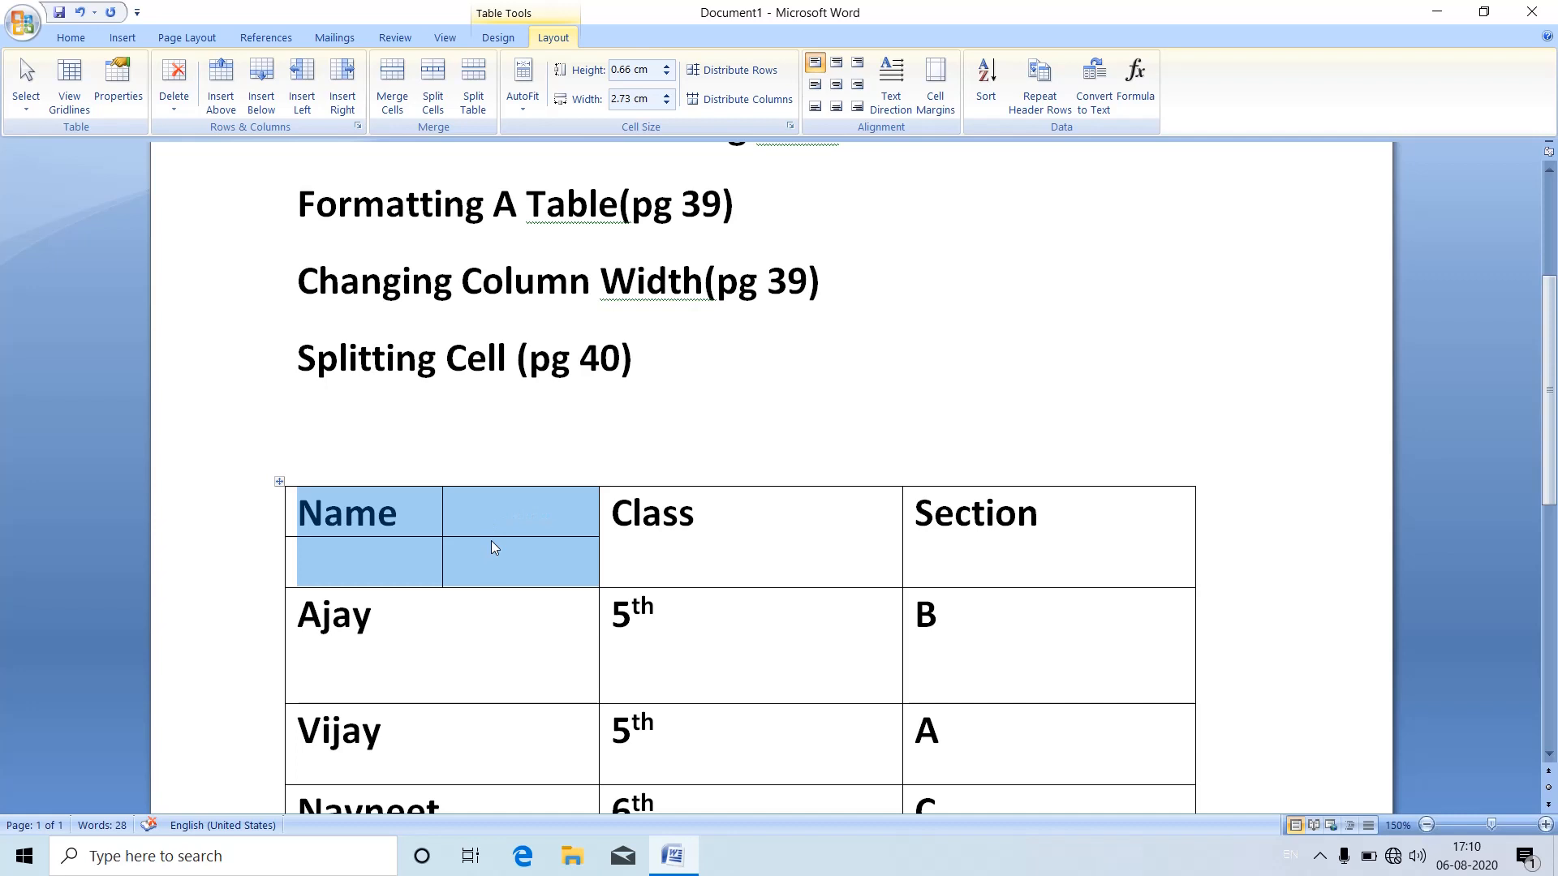
pyautogui.hotkey('ctrl', 'z')
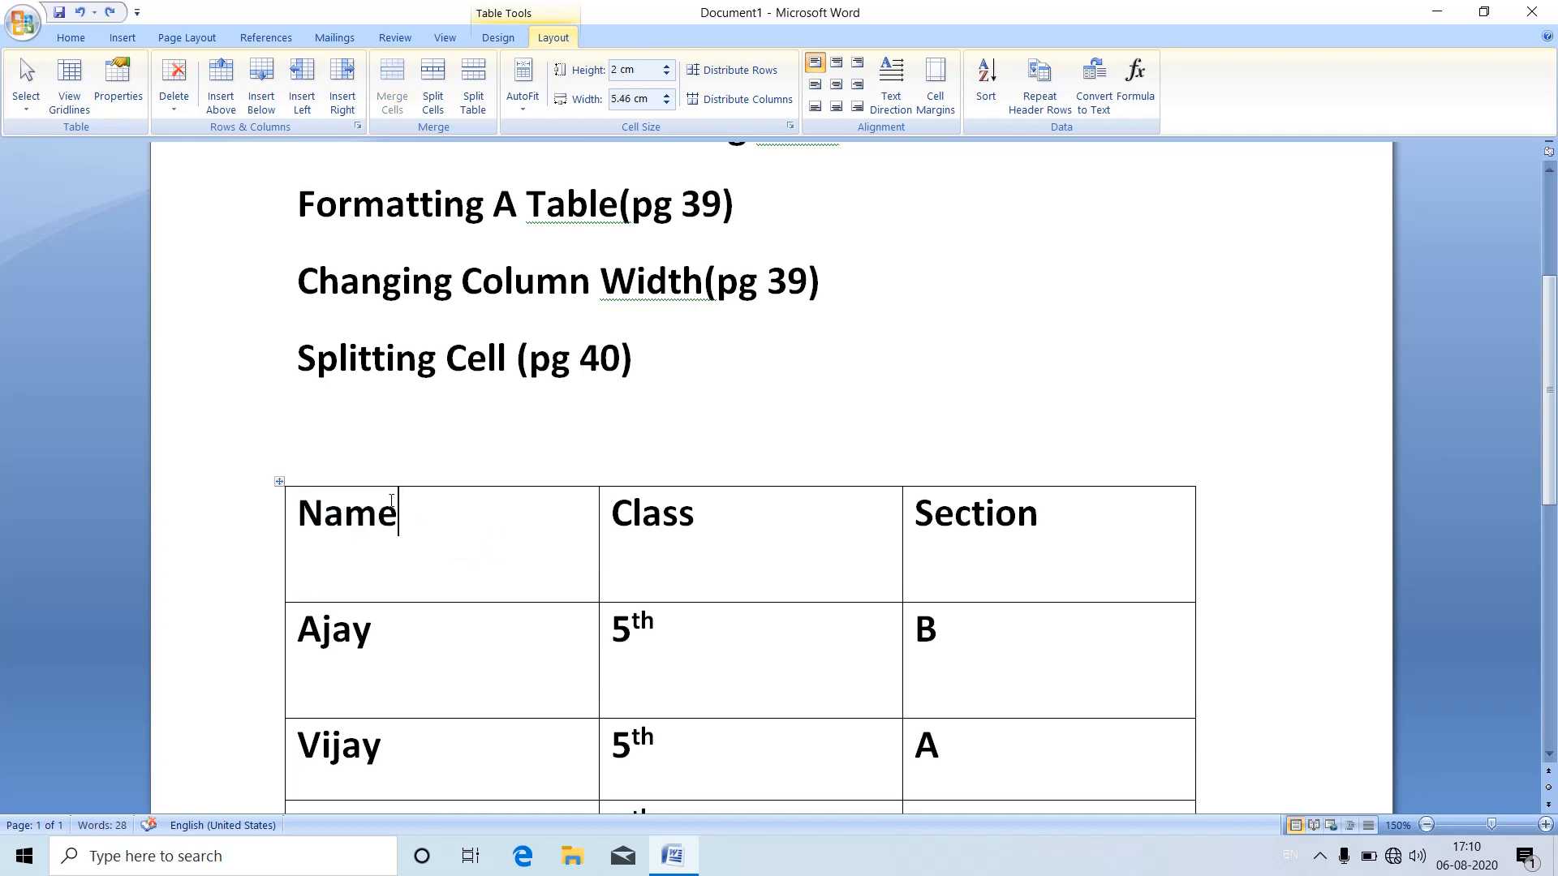
# Step: Split the Name and Class header cells together into 3 columns and 2 rows, merging the cells before the split
pyautogui.moveTo(303, 493); pyautogui.dragTo(528, 530)
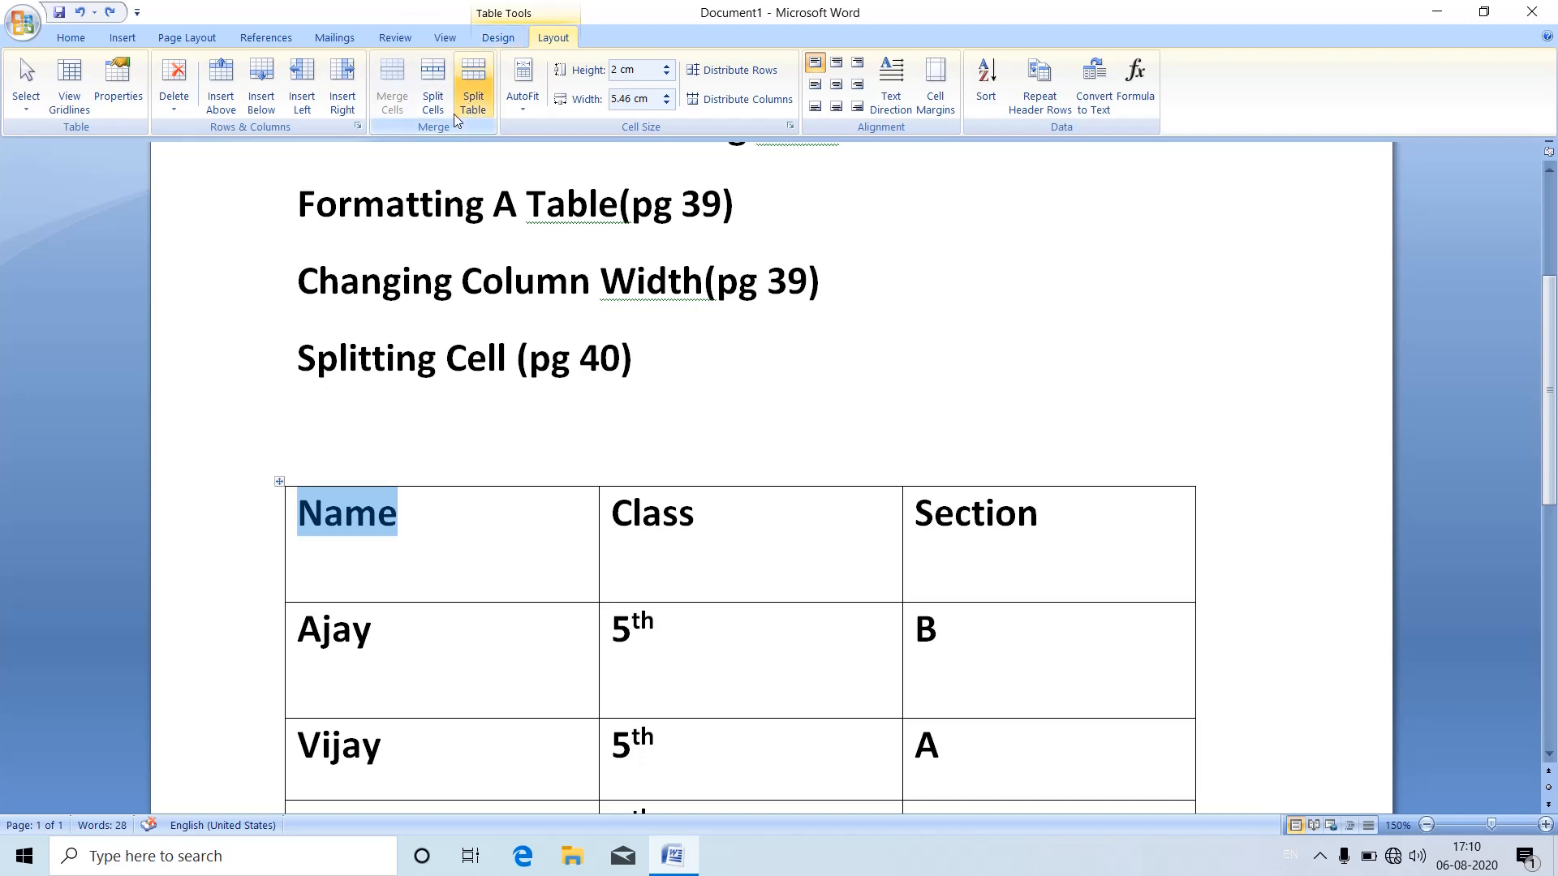
pyautogui.click(528, 549)
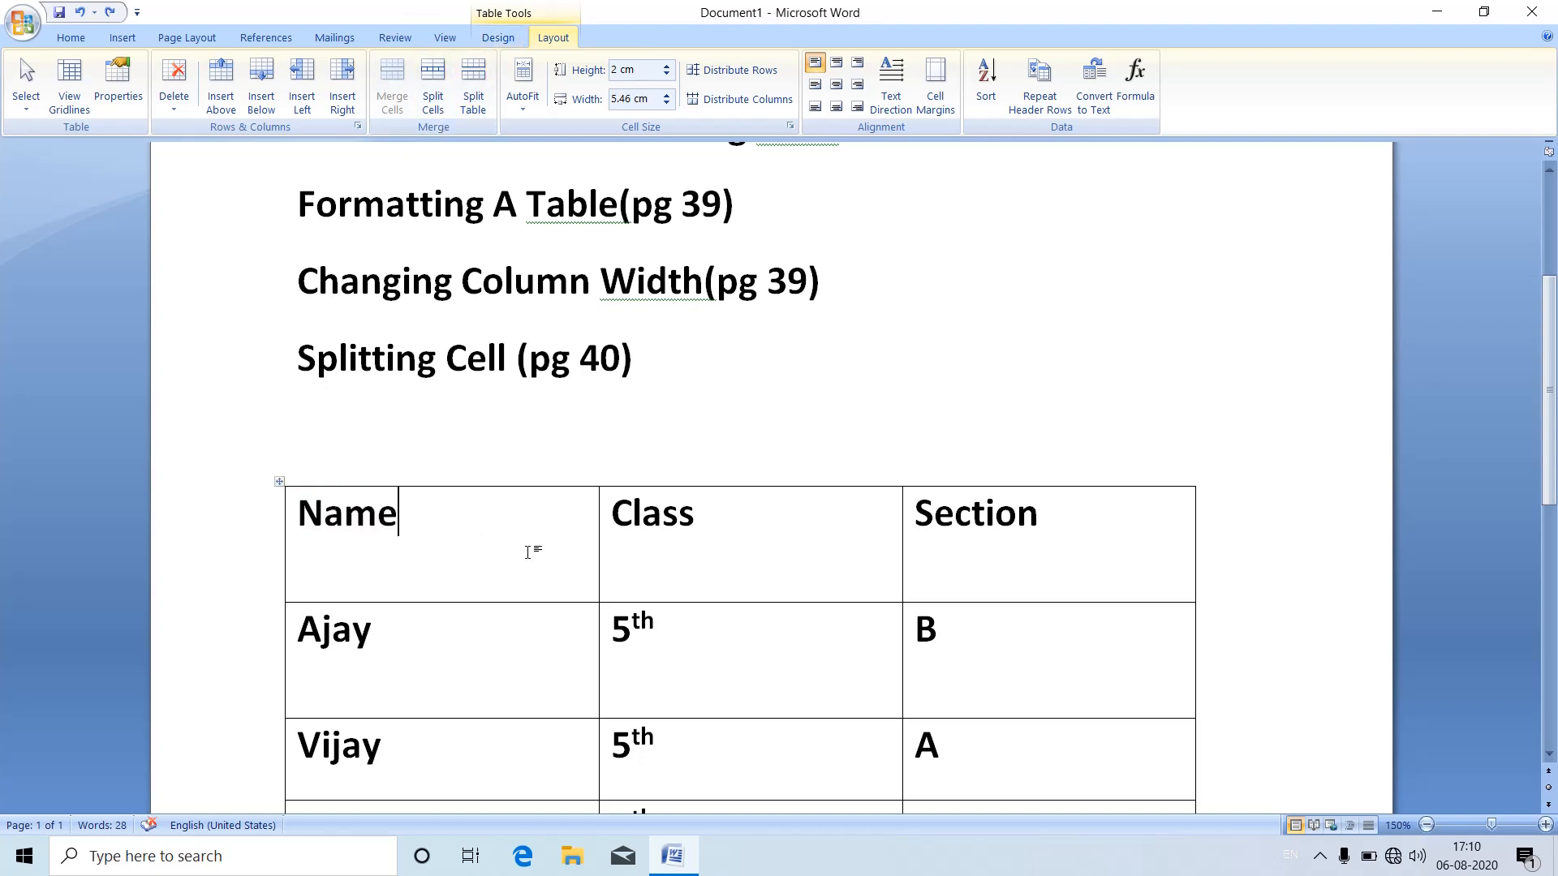
pyautogui.moveTo(291, 510); pyautogui.dragTo(687, 485)
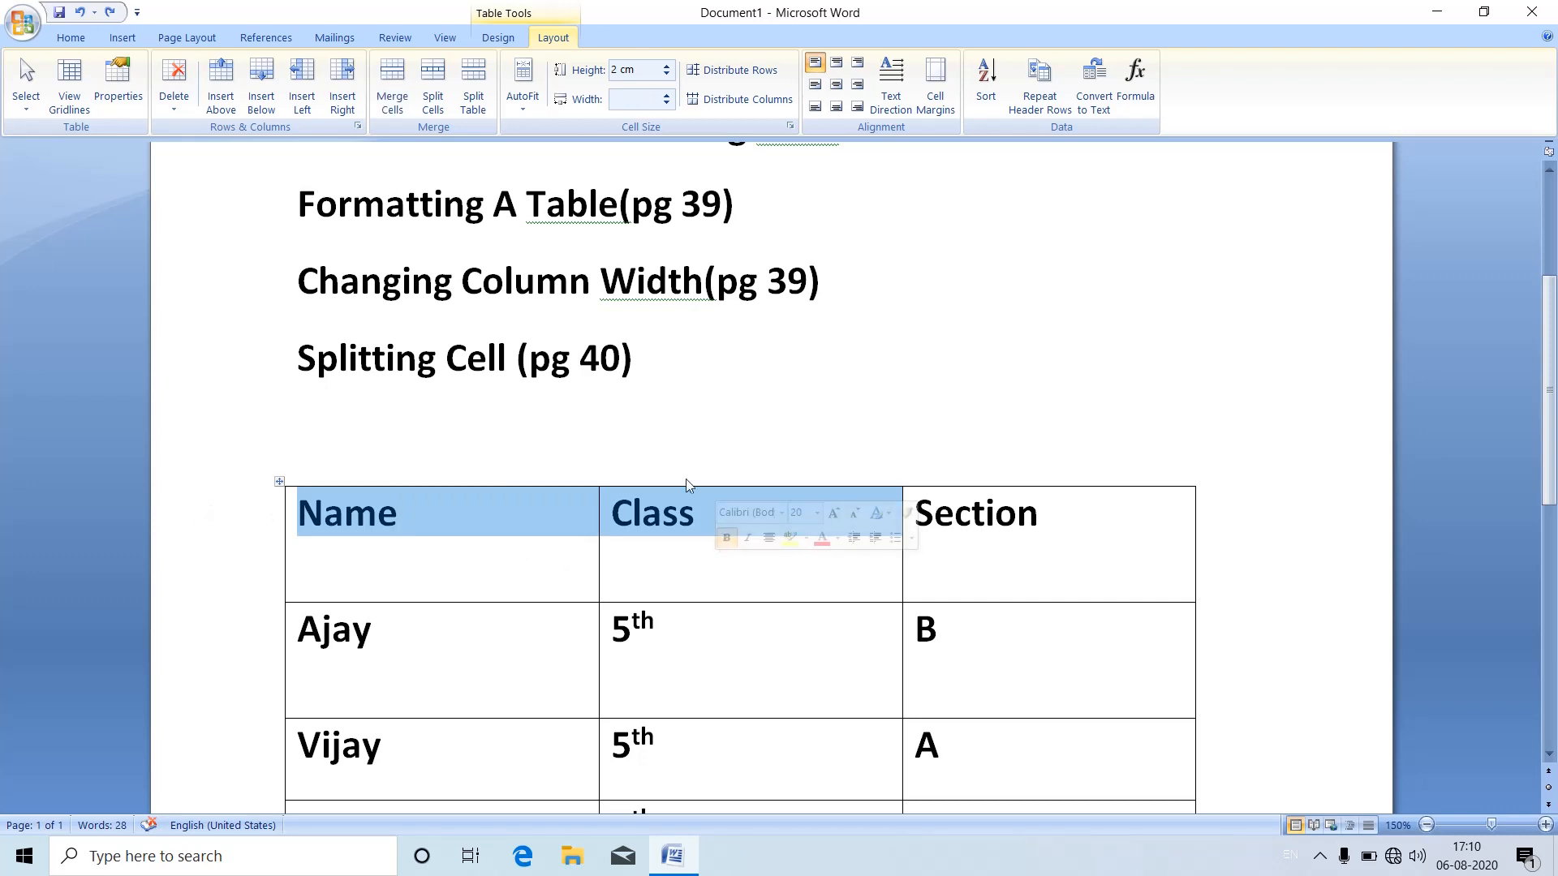
pyautogui.click(432, 78)
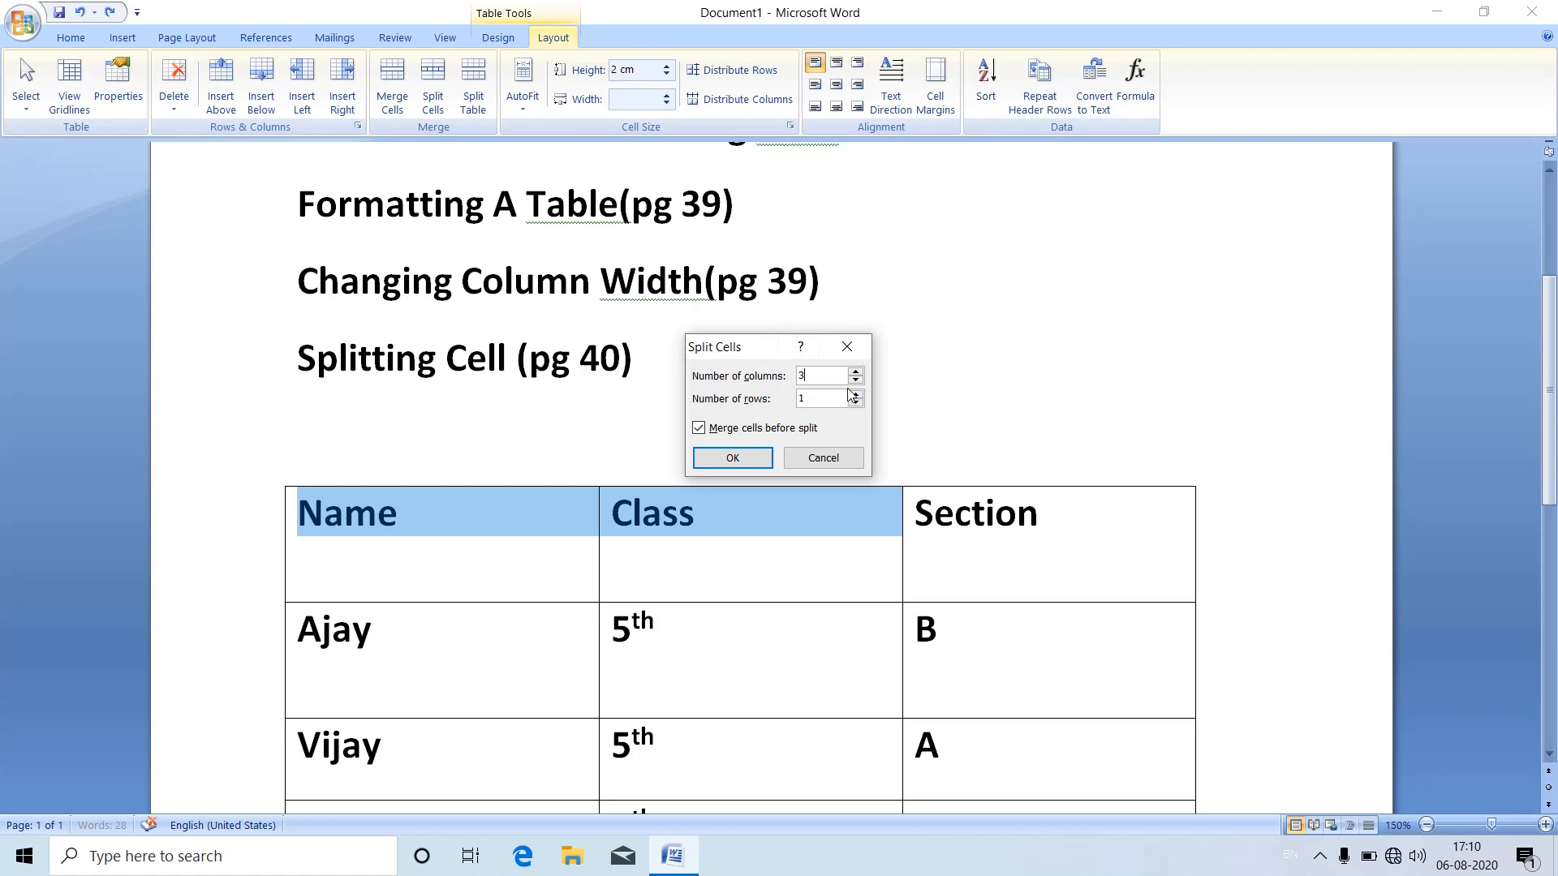
pyautogui.click(742, 458)
pyautogui.click(524, 613)
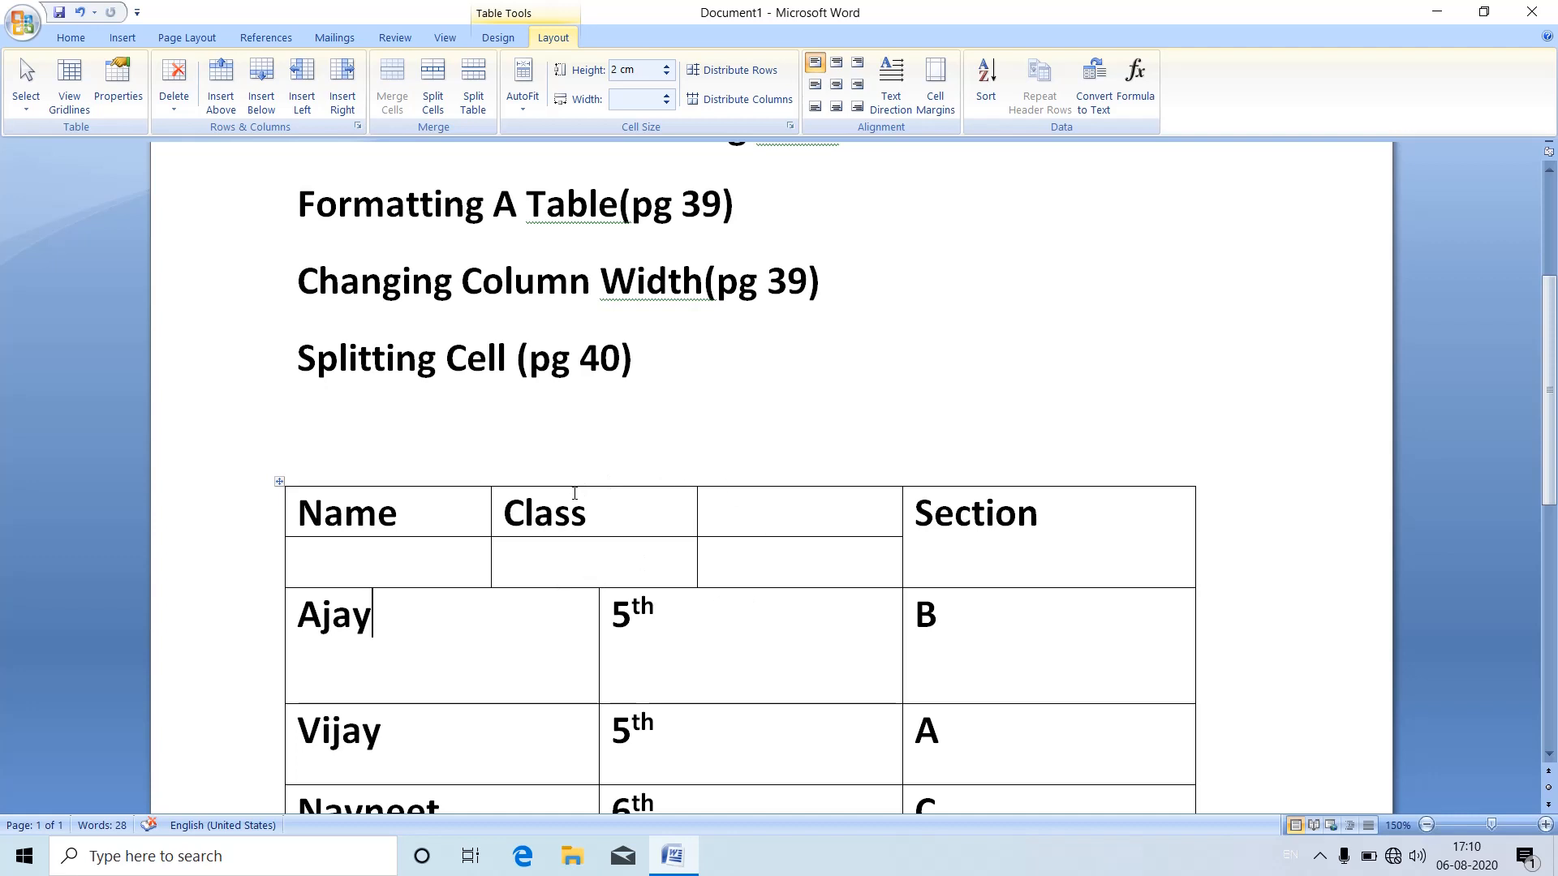
# Step: Merge the Class cell with the empty cells beside and below it into one cell
pyautogui.click(645, 512)
pyautogui.moveTo(645, 513); pyautogui.dragTo(770, 550)
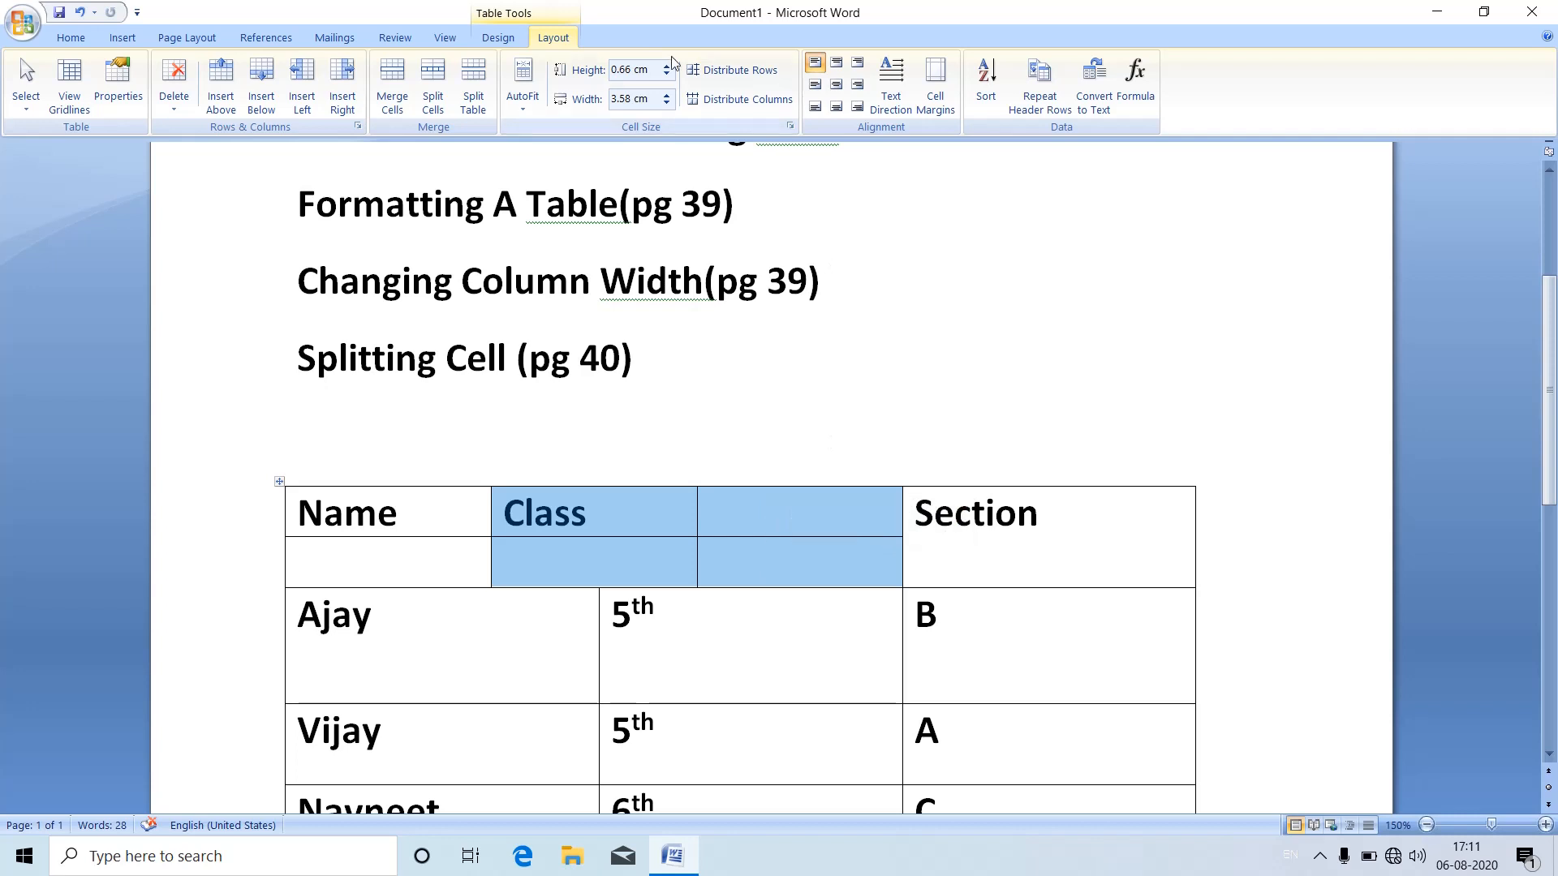
pyautogui.click(400, 103)
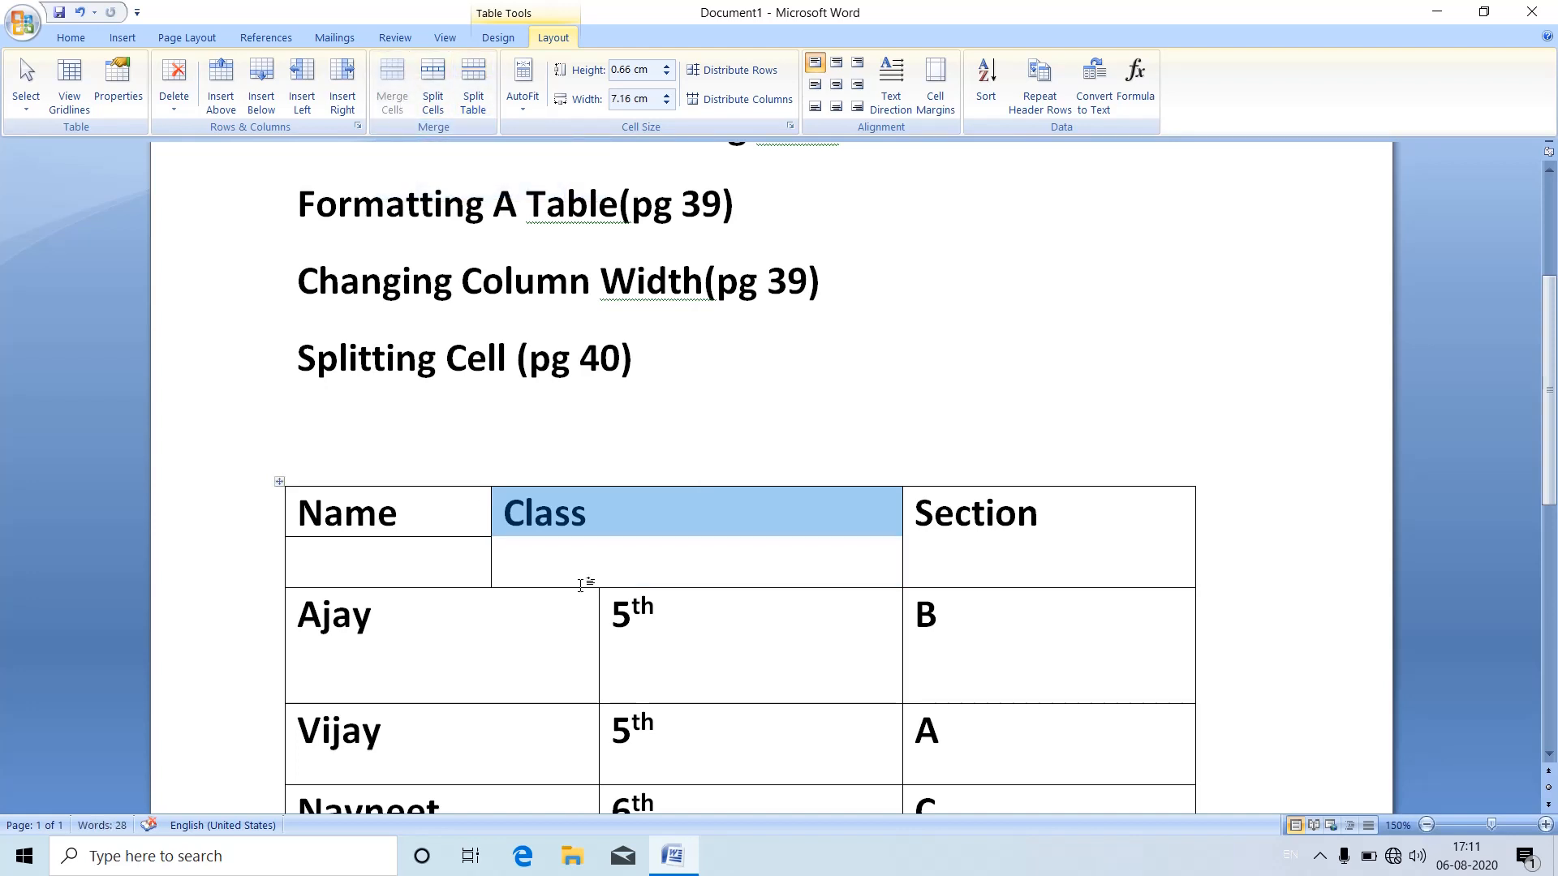
pyautogui.click(581, 584)
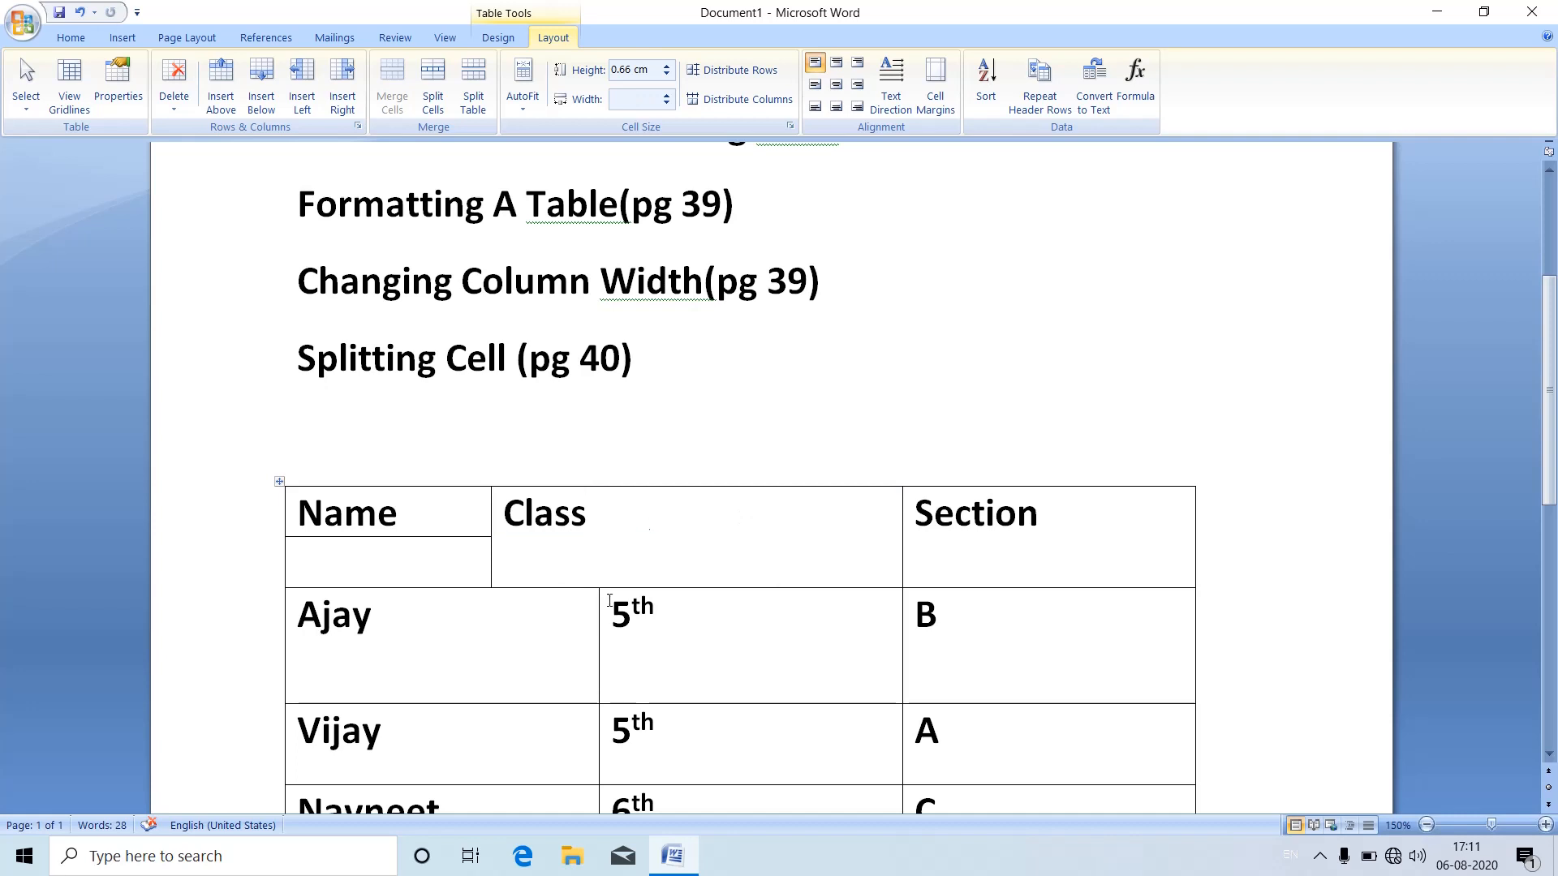
# Step: Merge the three cells of the first data row below the headers into a single cell
pyautogui.click(409, 641)
pyautogui.moveTo(410, 641); pyautogui.dragTo(1060, 671)
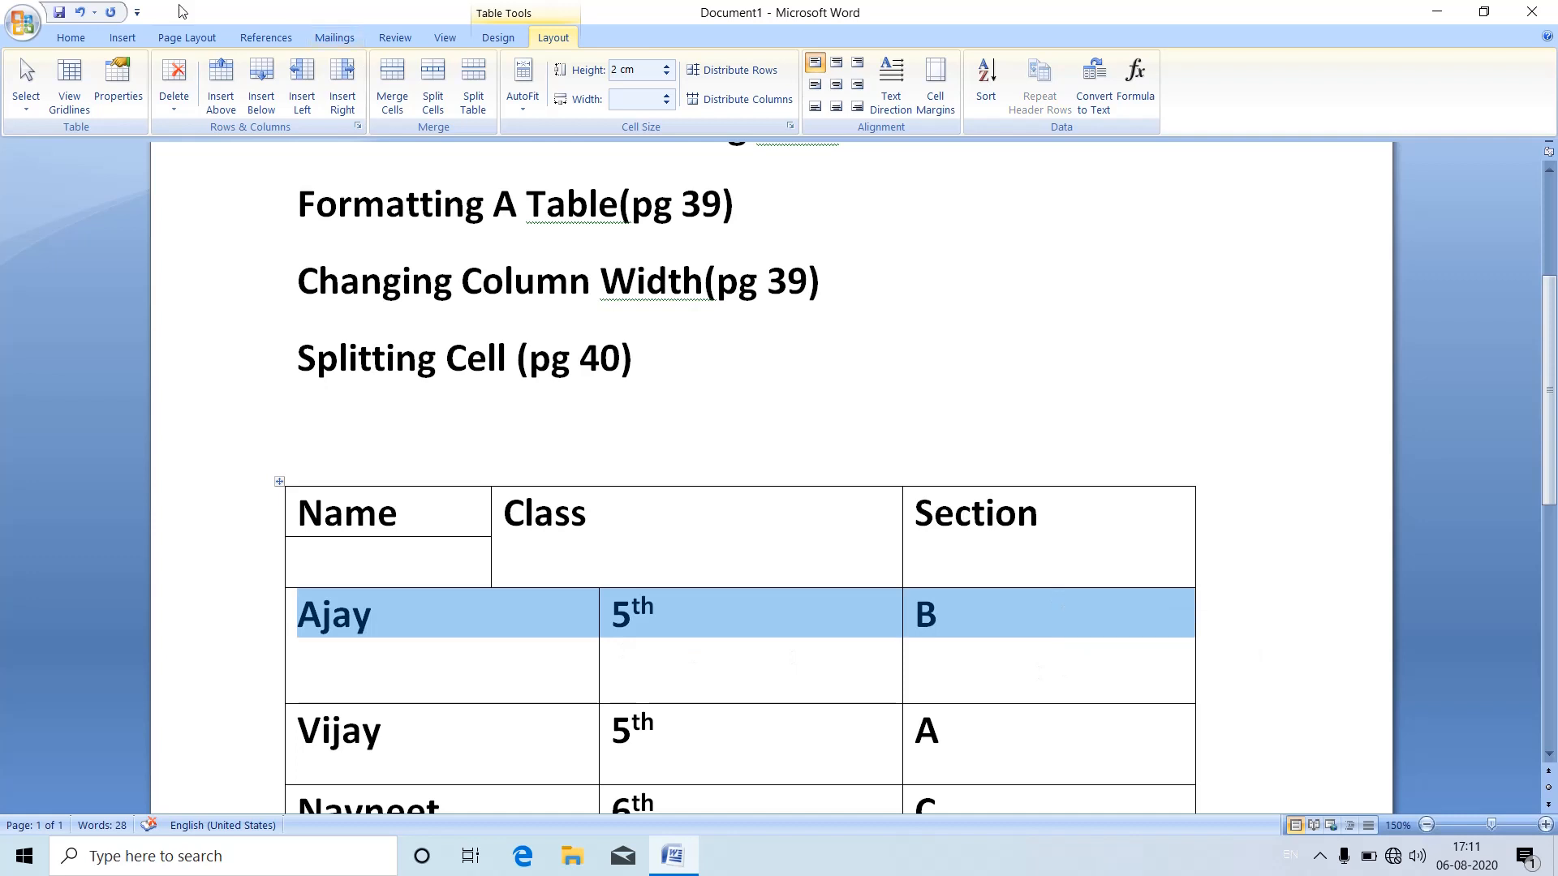
pyautogui.click(392, 81)
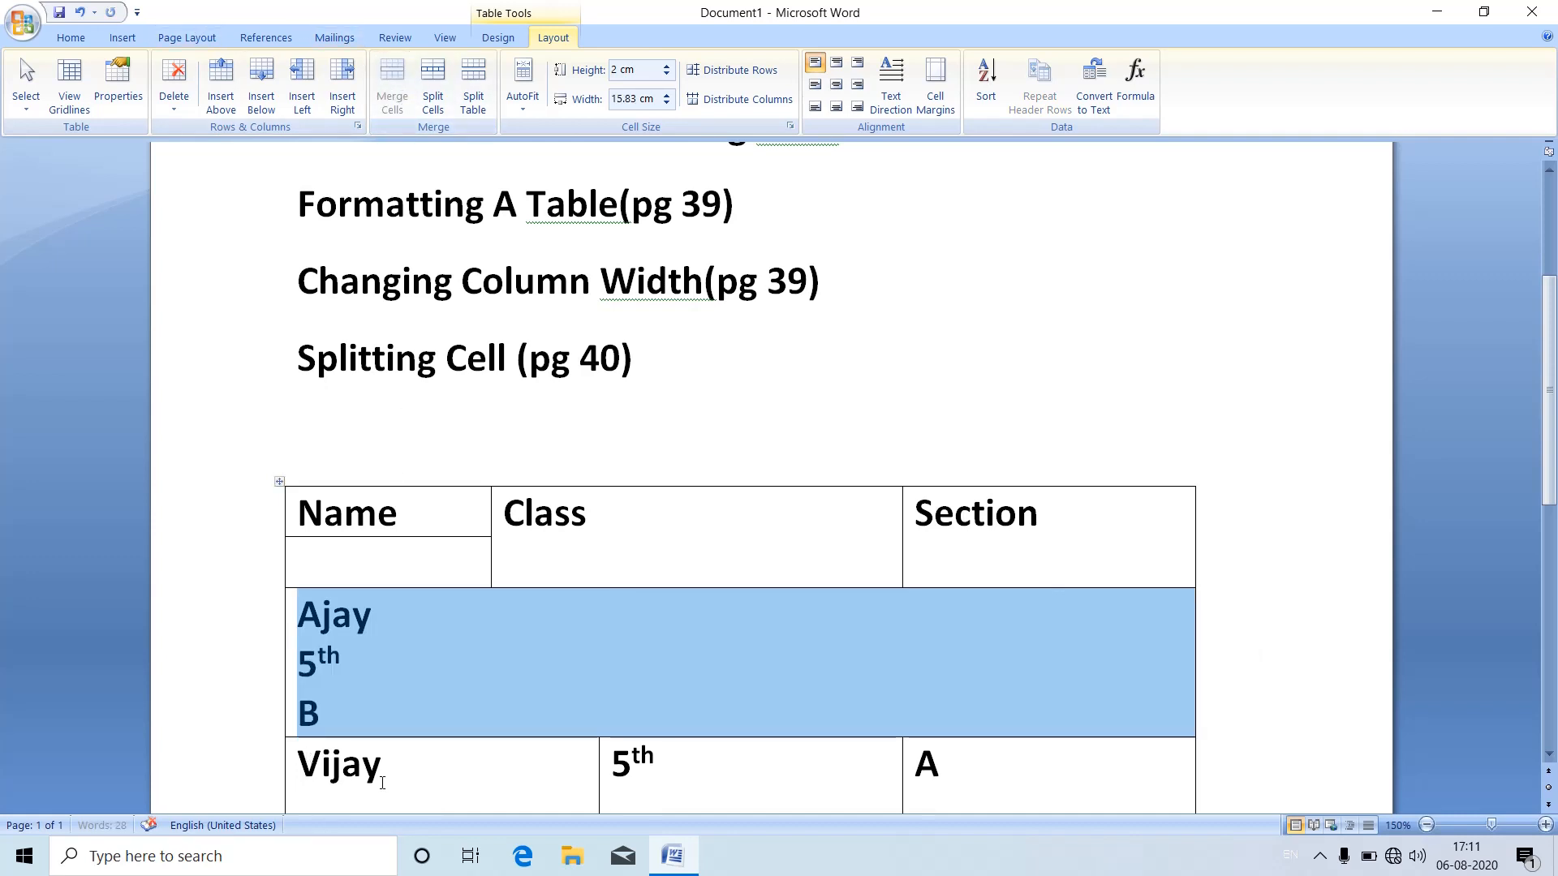
pyautogui.click(382, 783)
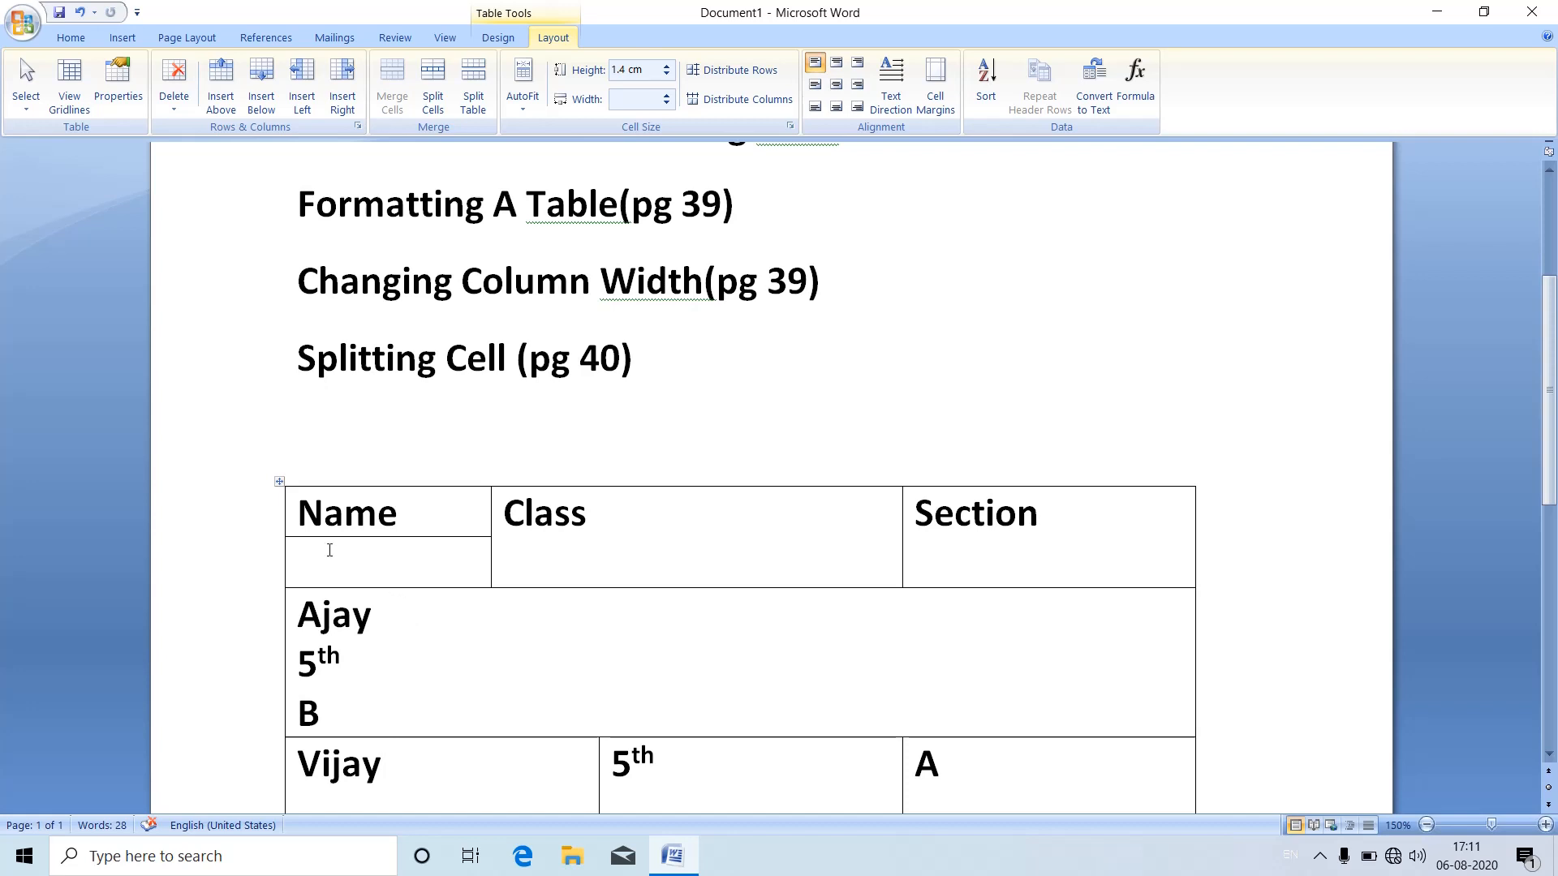
# Step: Delete the entire table from the document
pyautogui.click(280, 482)
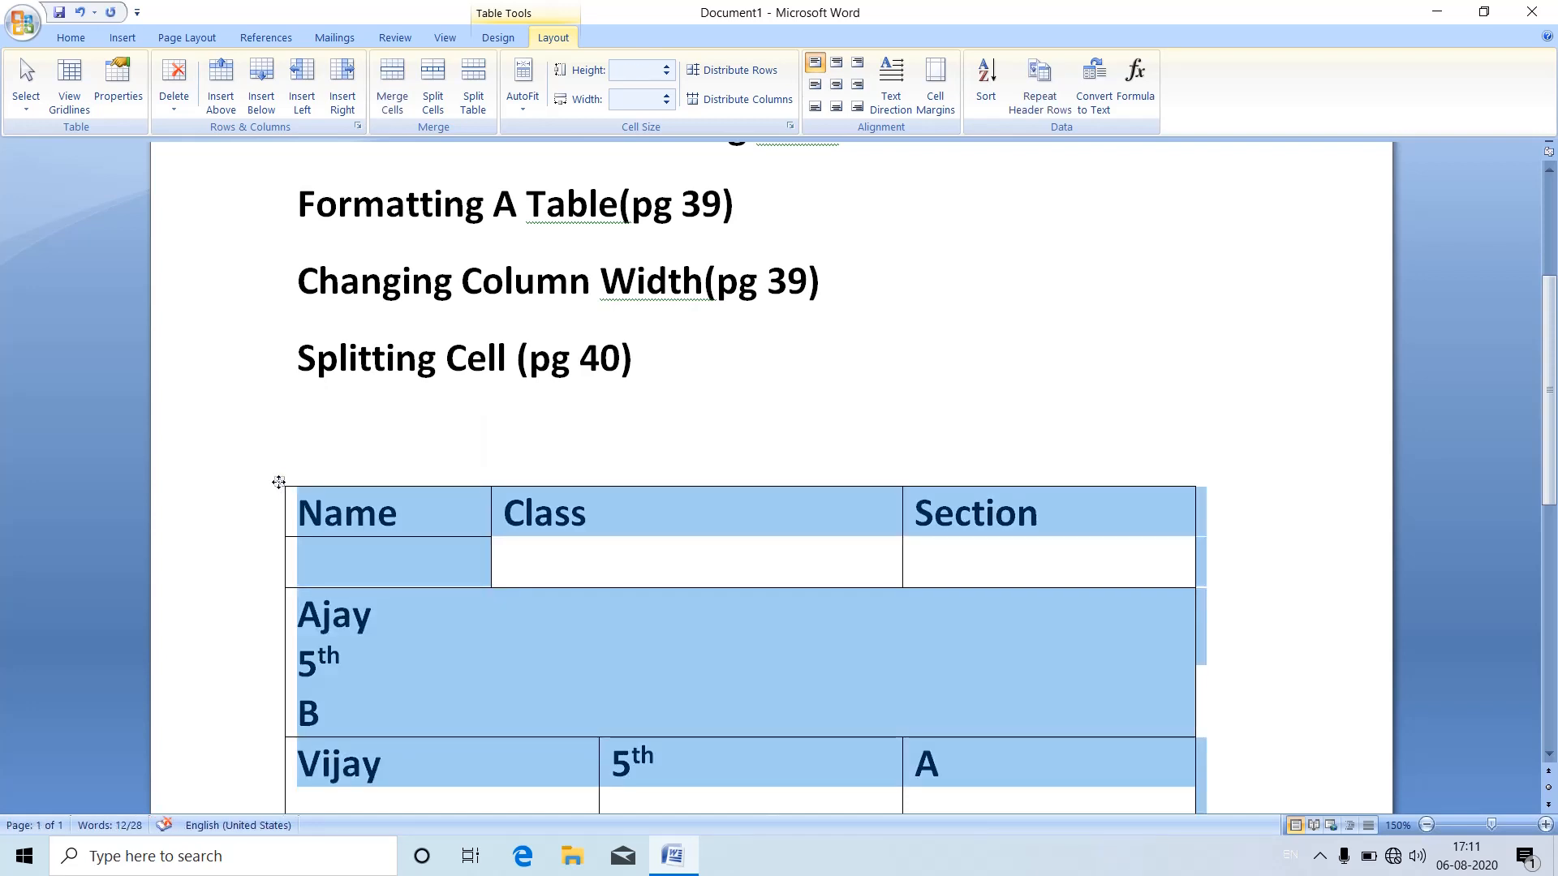
pyautogui.press('BackSpace')
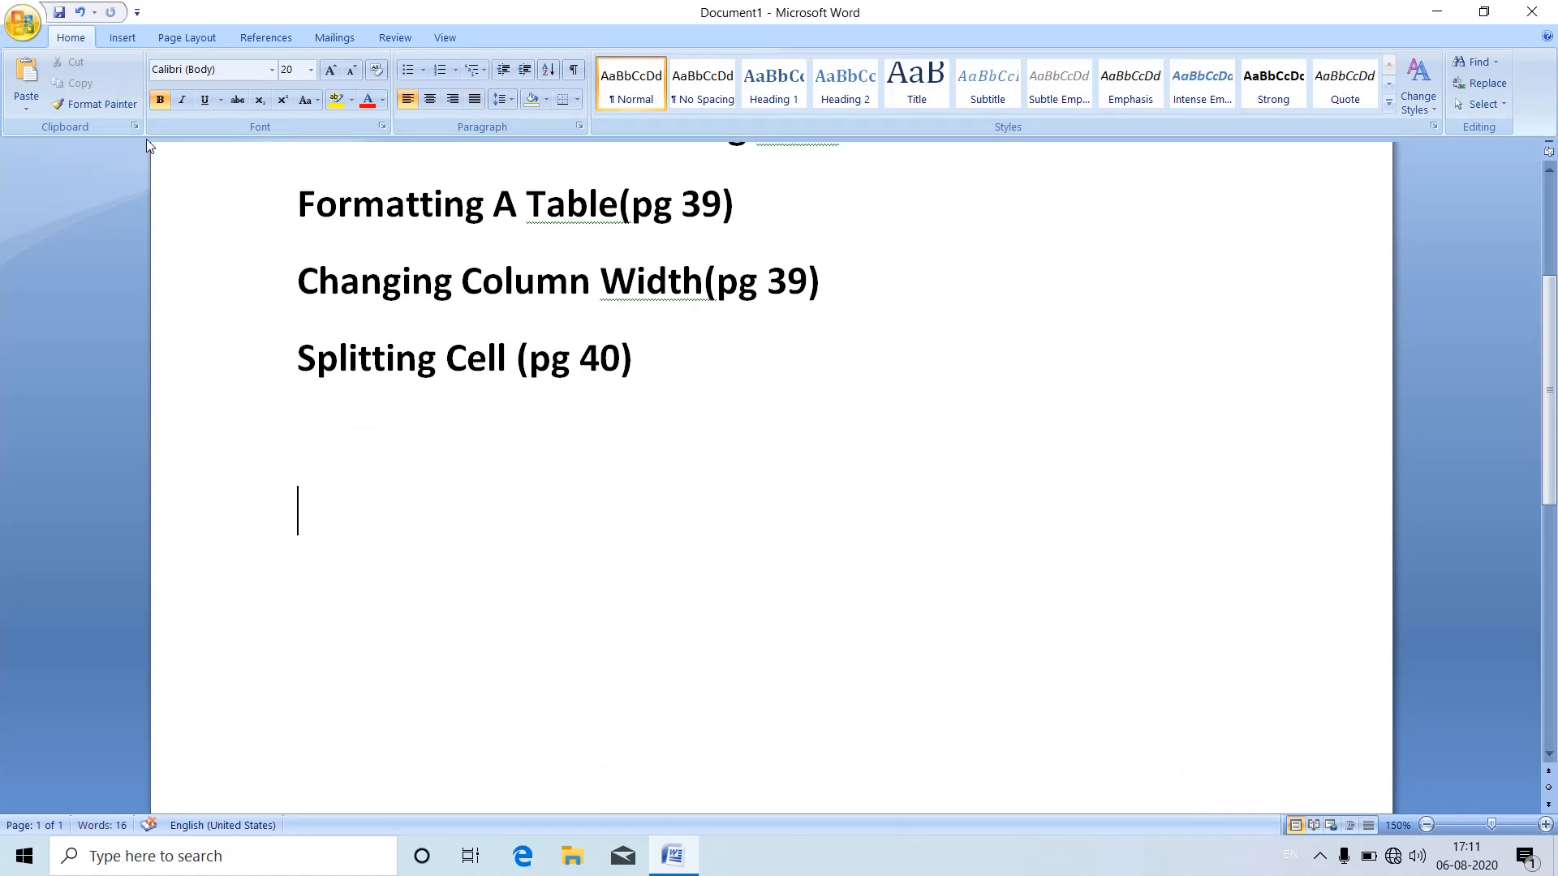
# Step: Insert a new table with 3 columns and 4 rows below the Splitting Cell heading
pyautogui.click(126, 42)
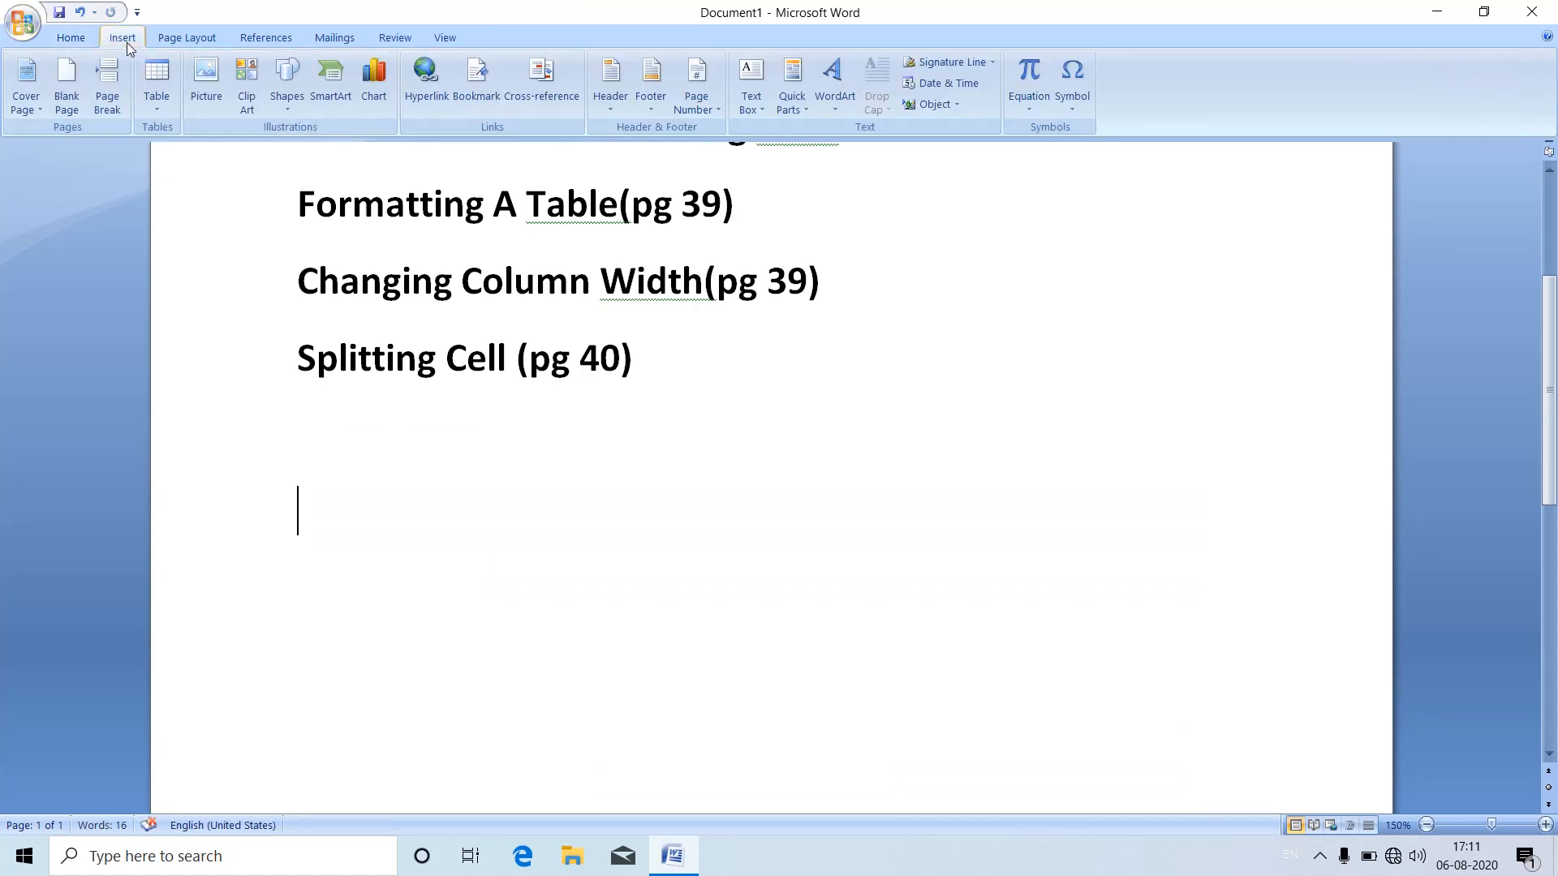
pyautogui.click(163, 101)
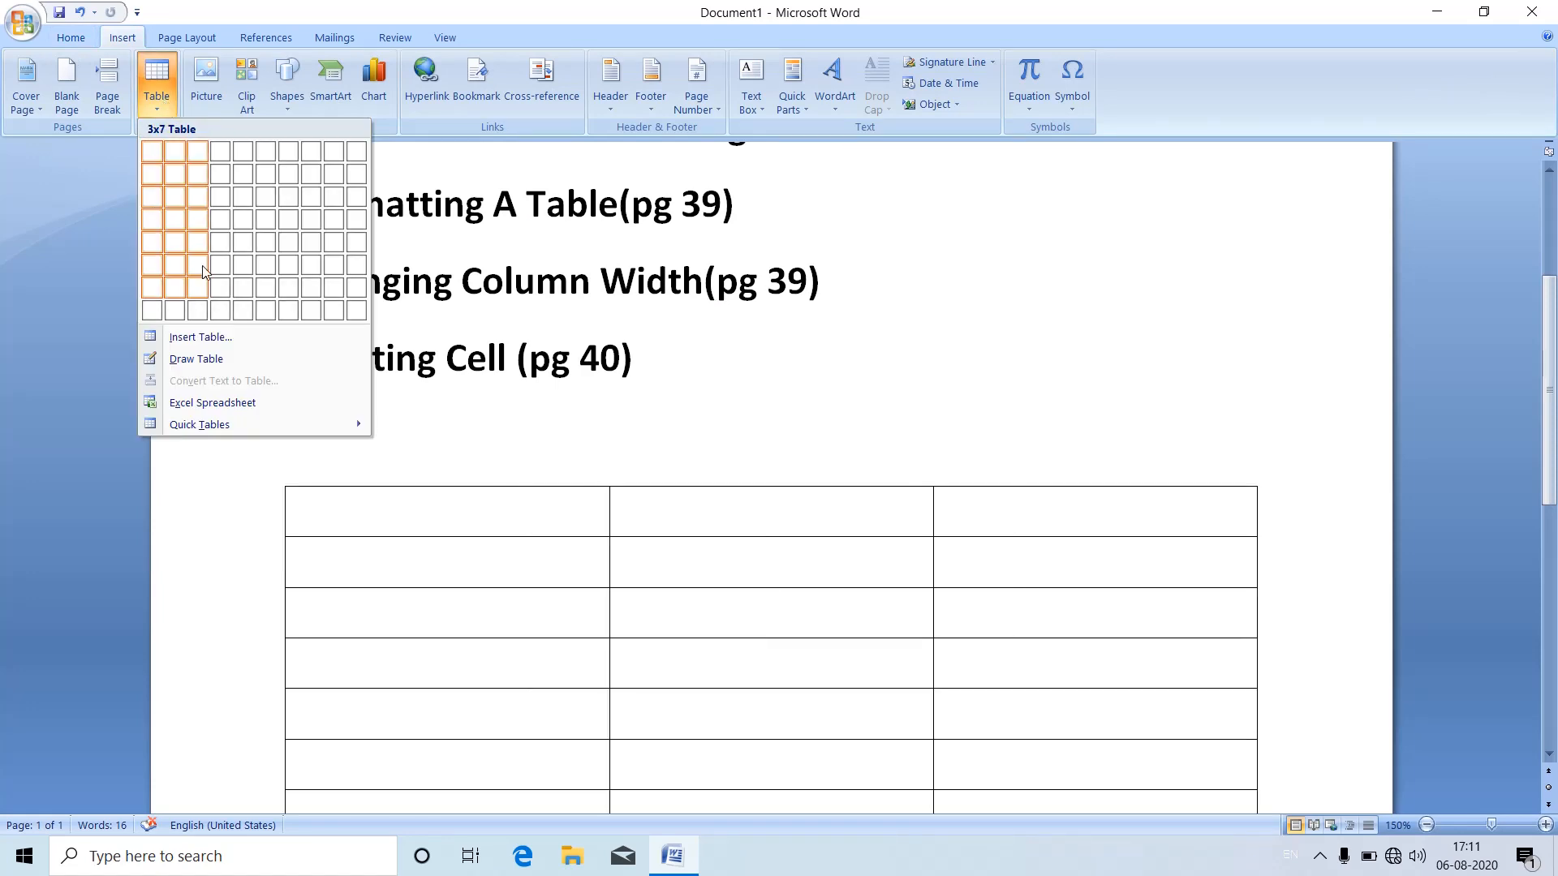
pyautogui.click(199, 219)
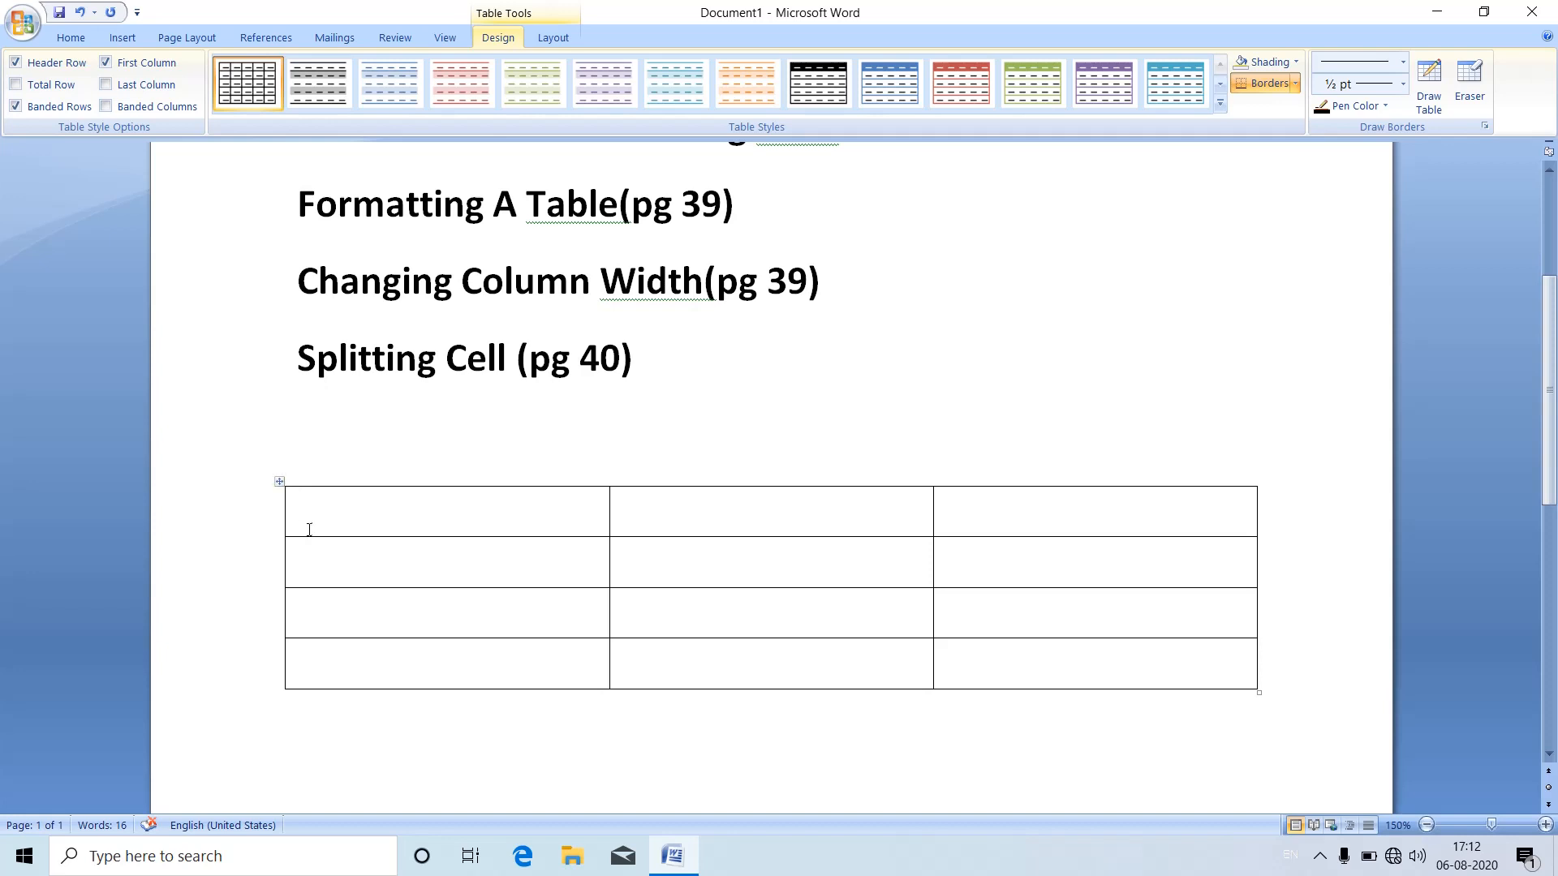
# Step: Select the entire new table and open the list of border options for it
pyautogui.click(280, 480)
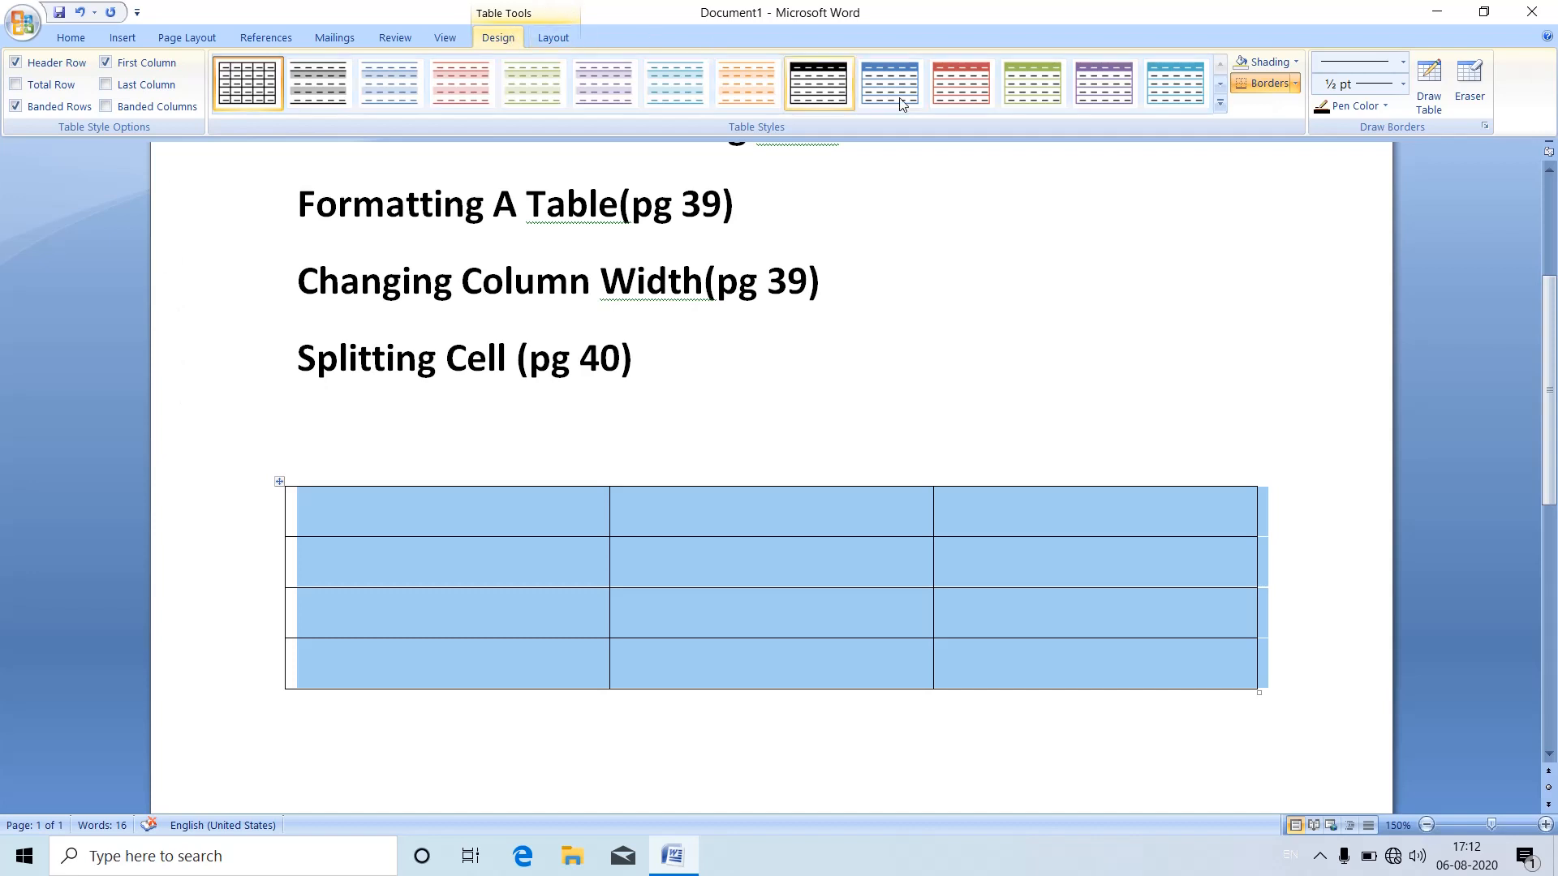
pyautogui.click(1205, 110)
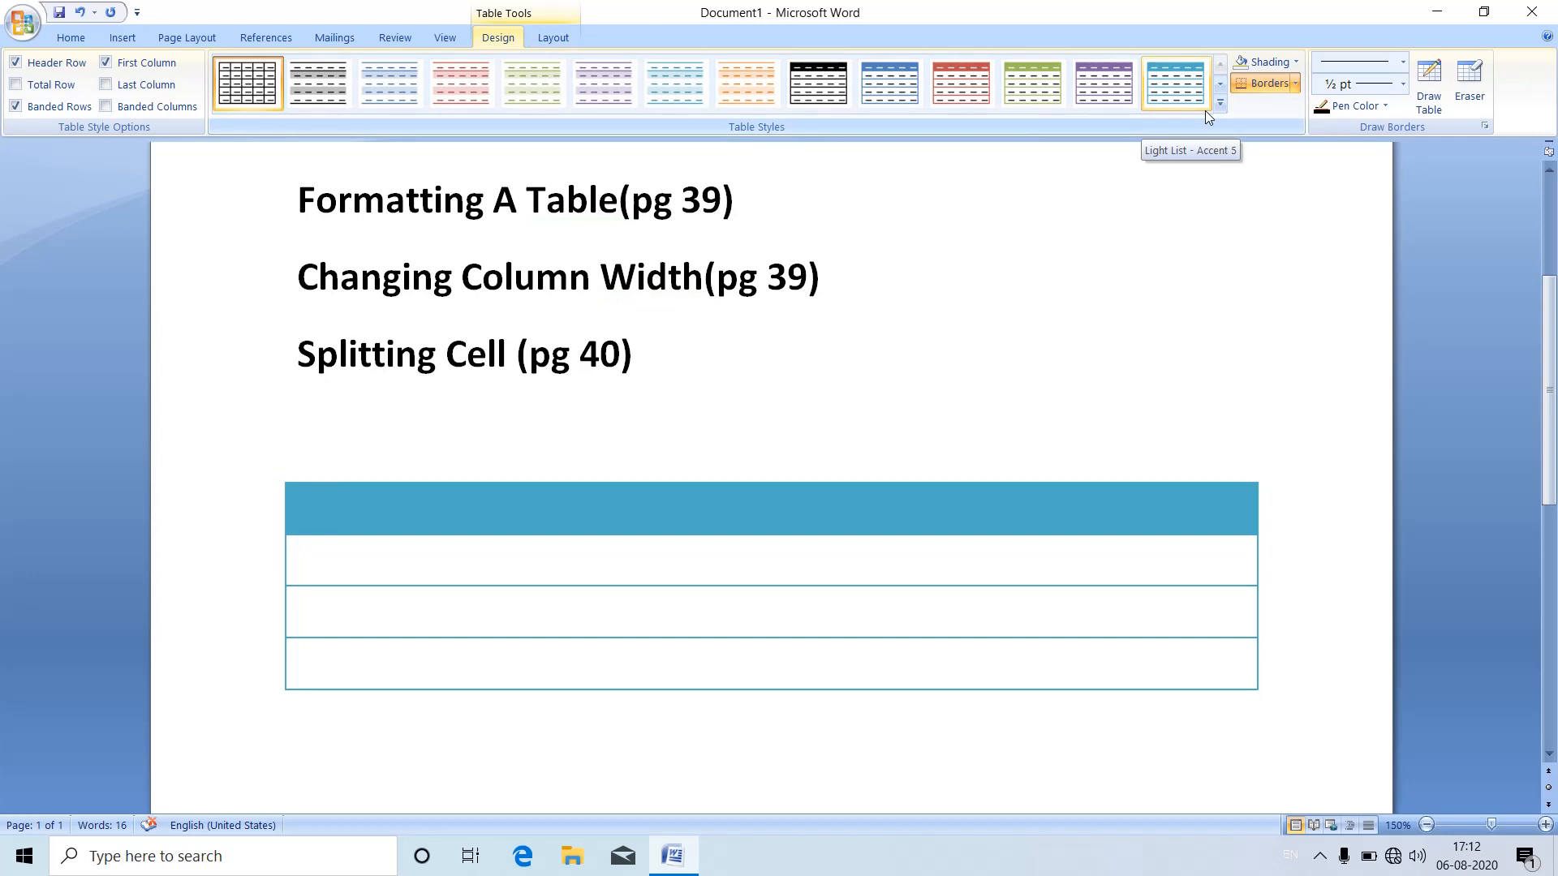
pyautogui.hotkey('ctrl', 'z')
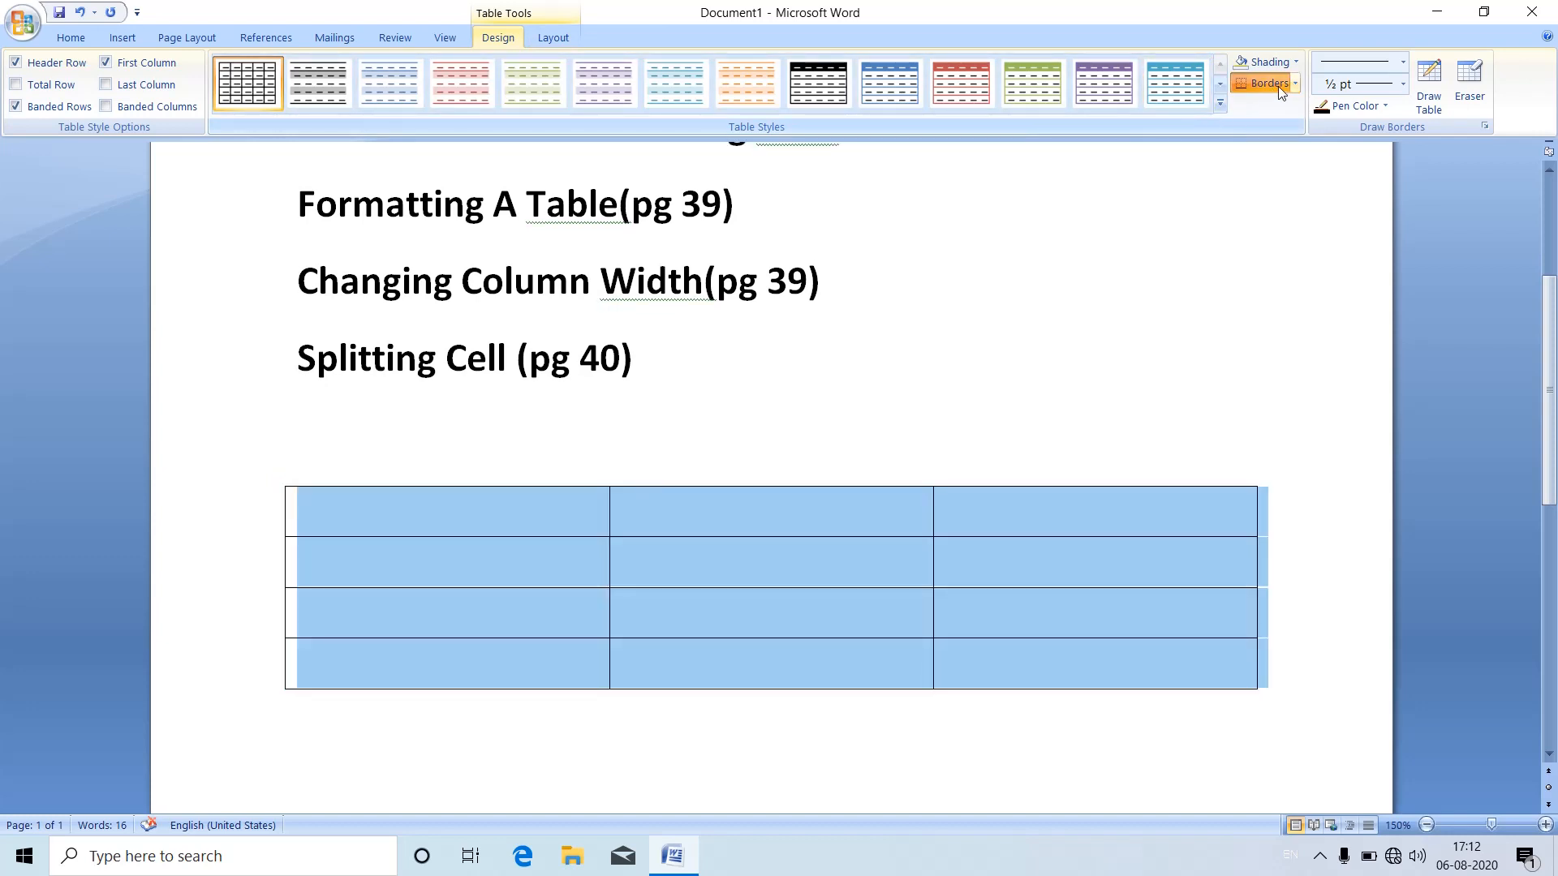
pyautogui.click(1295, 85)
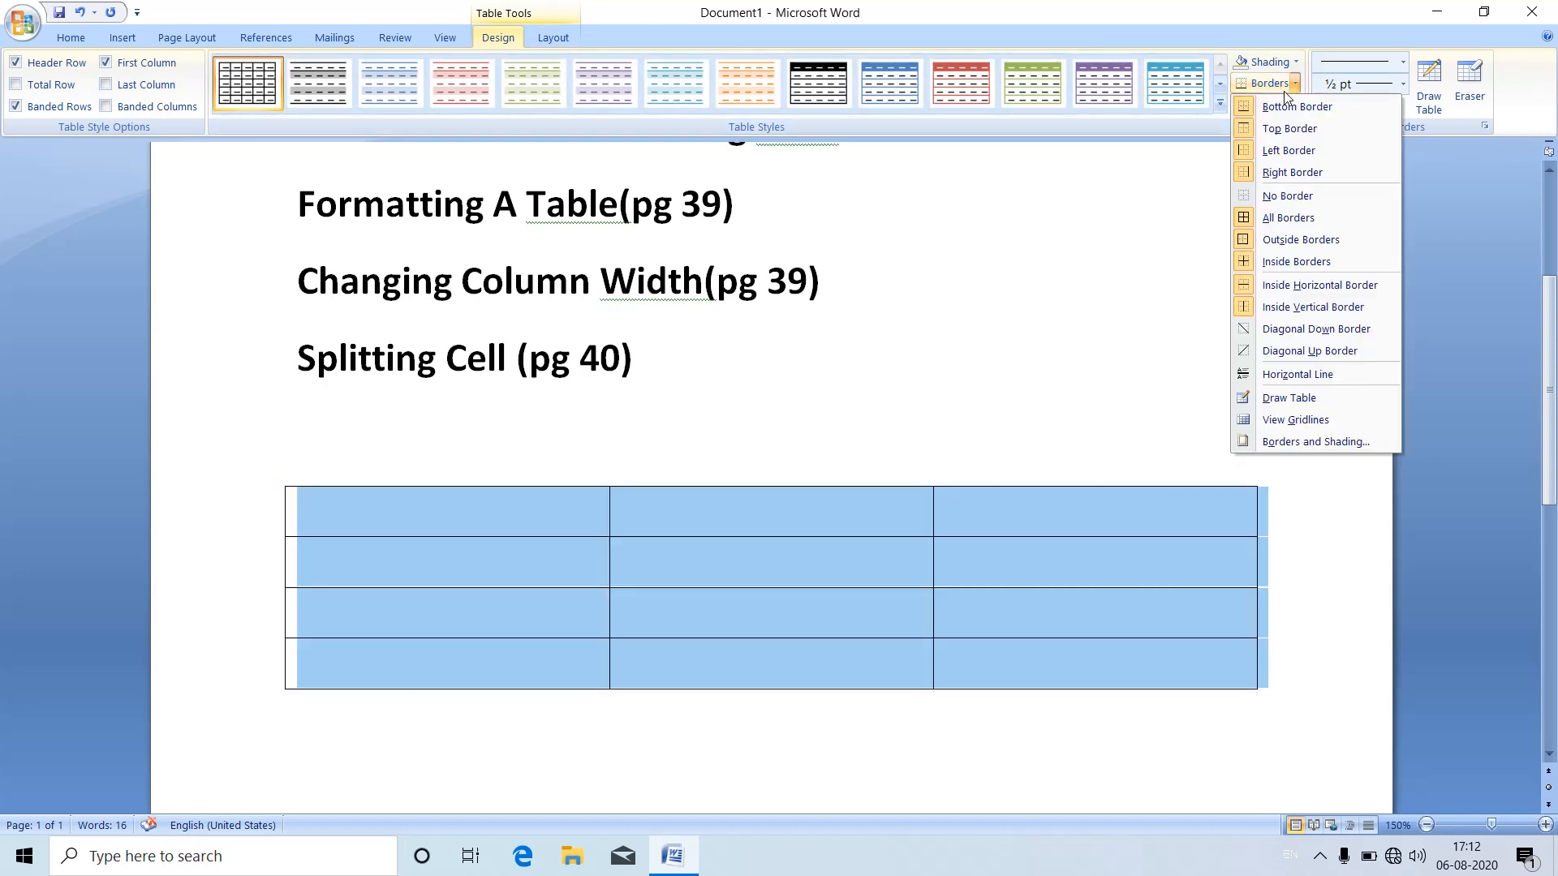
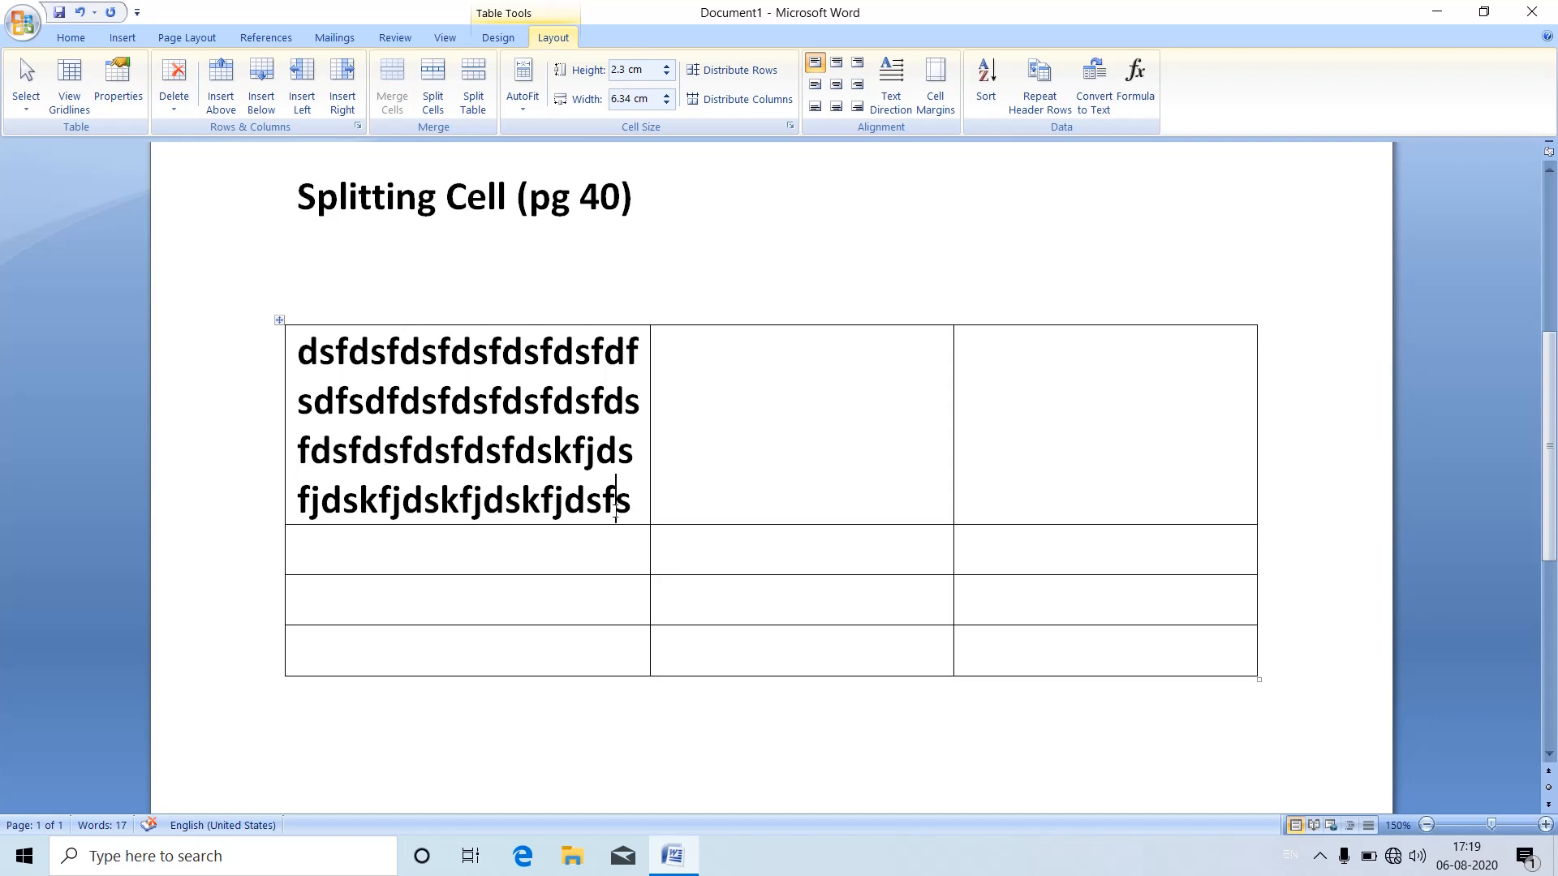
# Step: Add filler text to the end of the first cell and into the middle cell of the top row
pyautogui.write('fdsf')
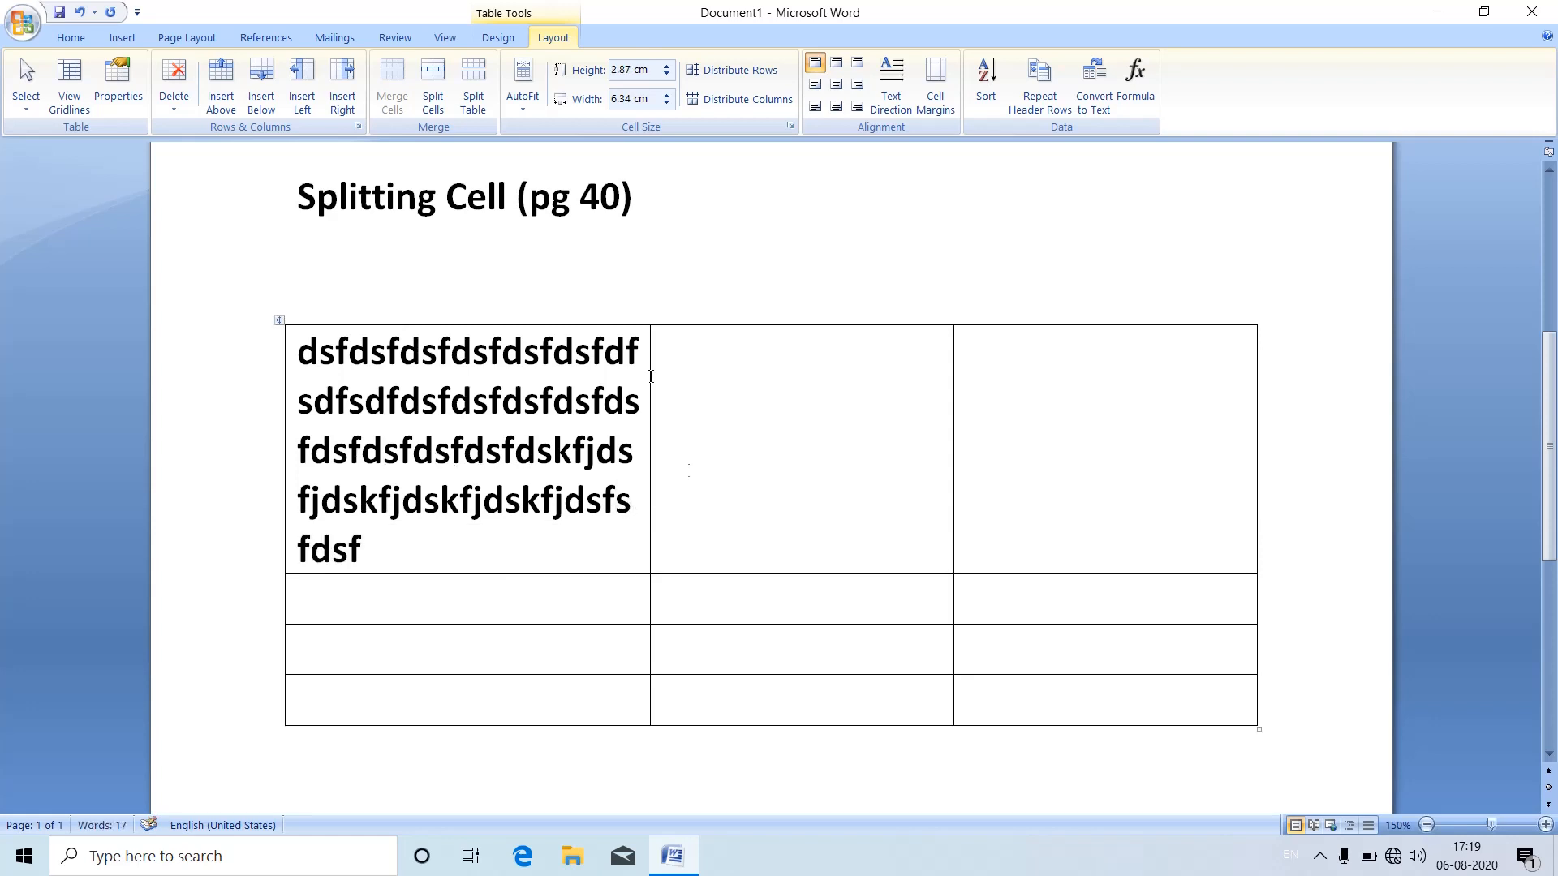
pyautogui.click(686, 343)
pyautogui.write('sfdsfdsfdsfdsfdsfsf')
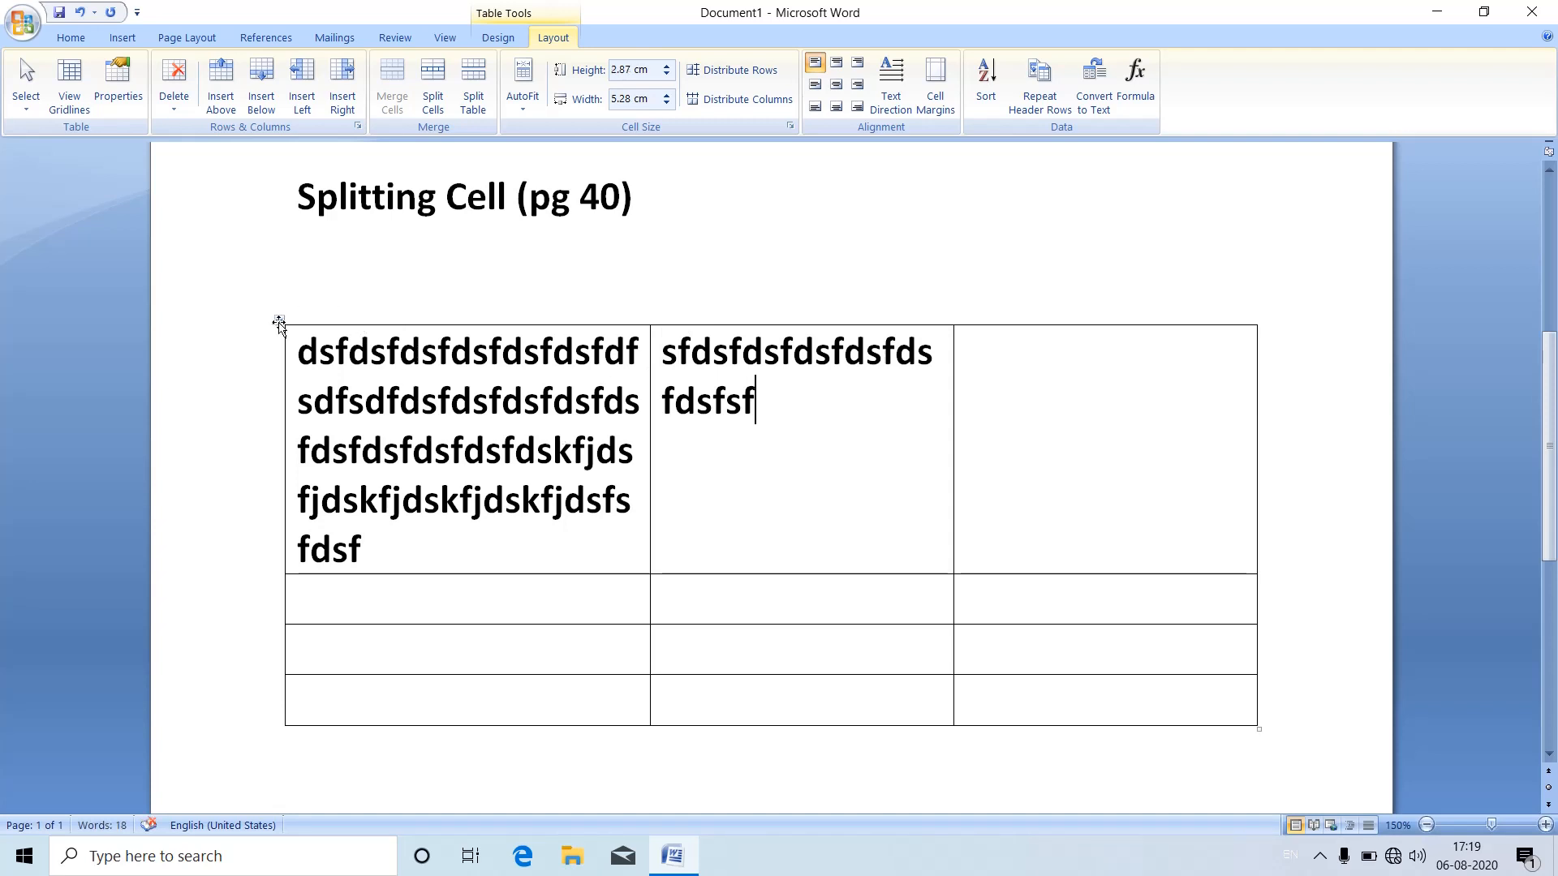
# Step: Select the whole table and AutoFit its columns to their contents
pyautogui.click(280, 321)
pyautogui.click(527, 120)
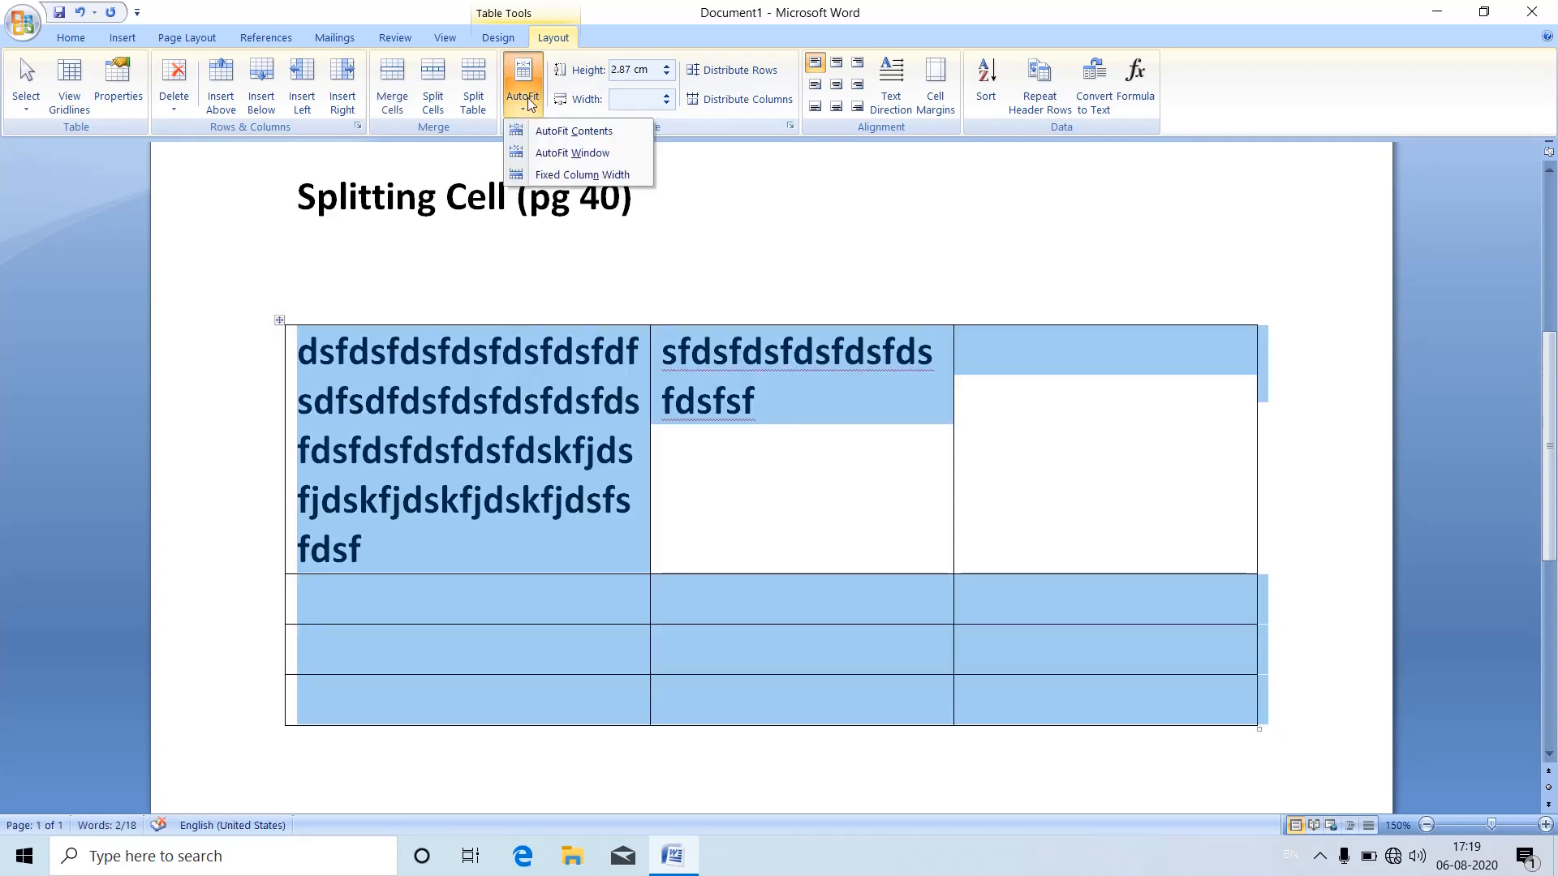
pyautogui.click(537, 136)
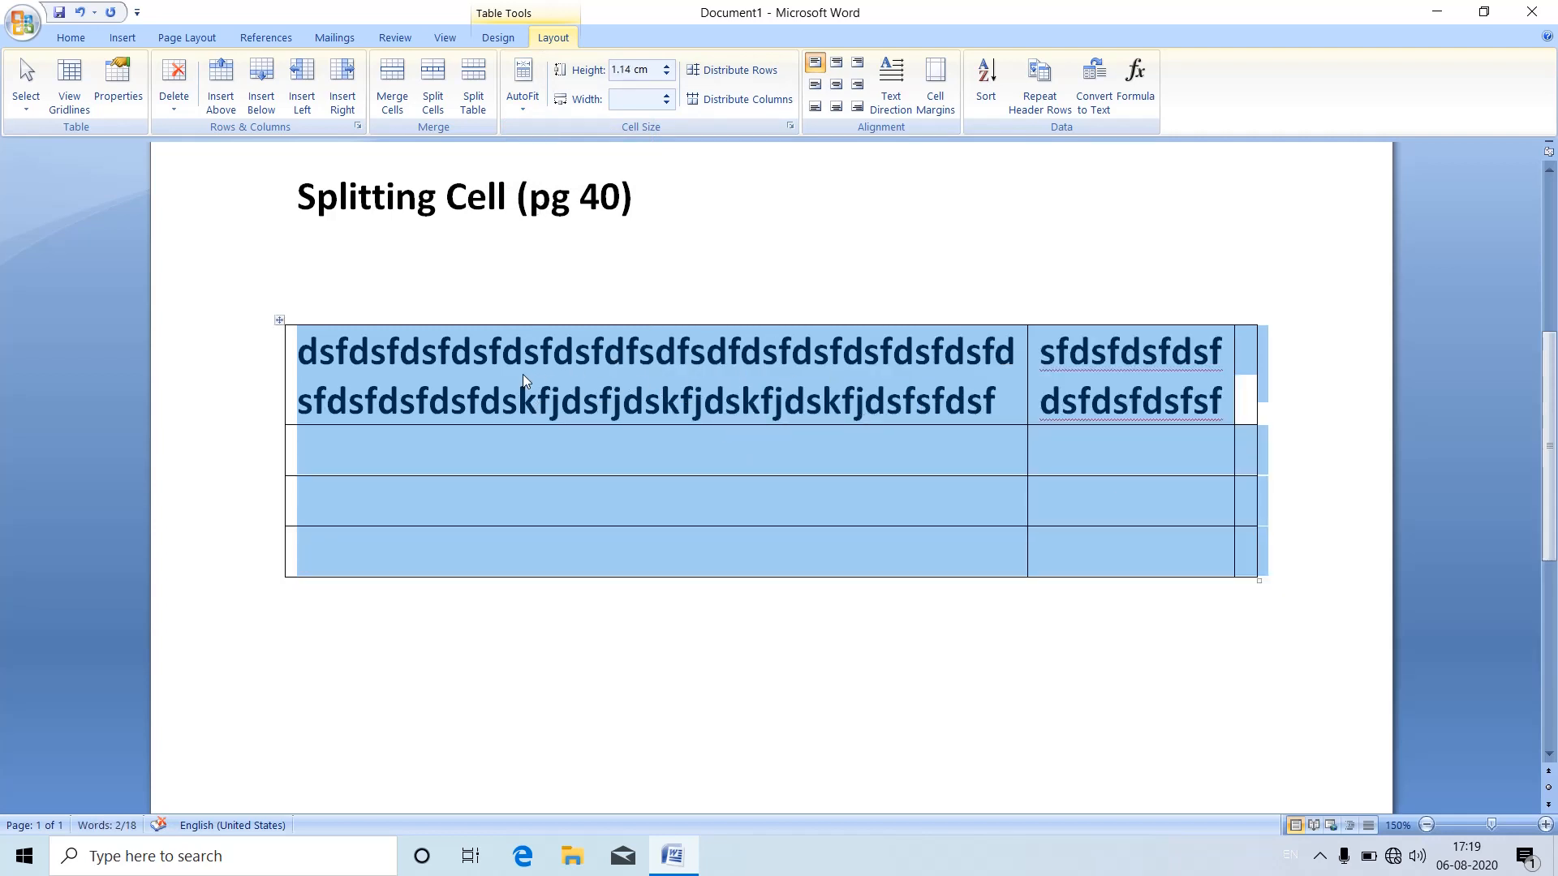
# Step: Enter the filler text "fdffffff" in the last cell of the top row
pyautogui.click(1247, 387)
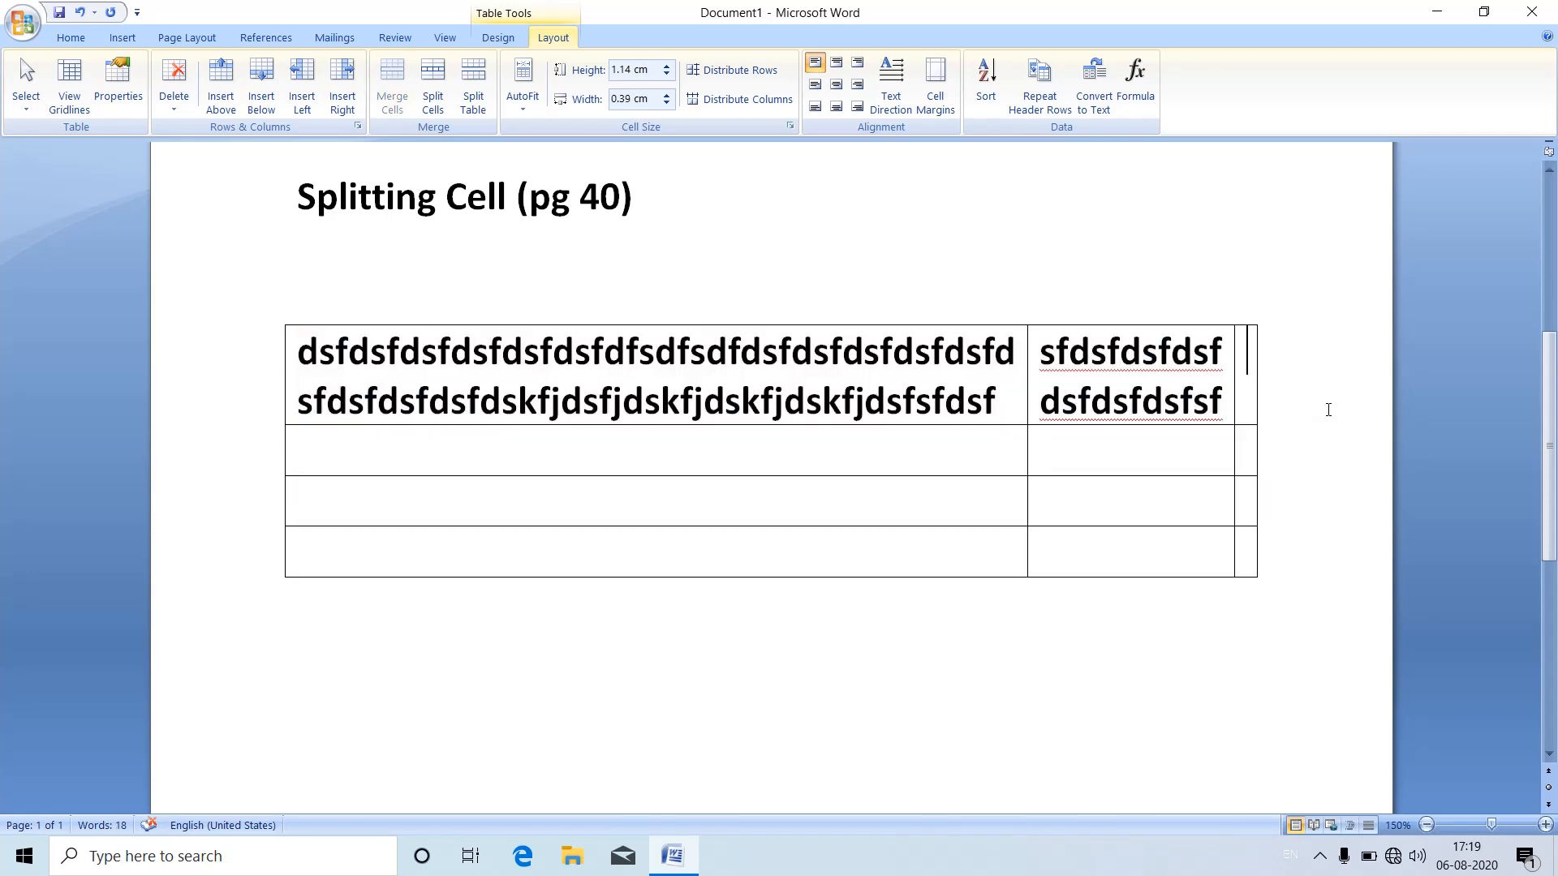
pyautogui.write('fdf')
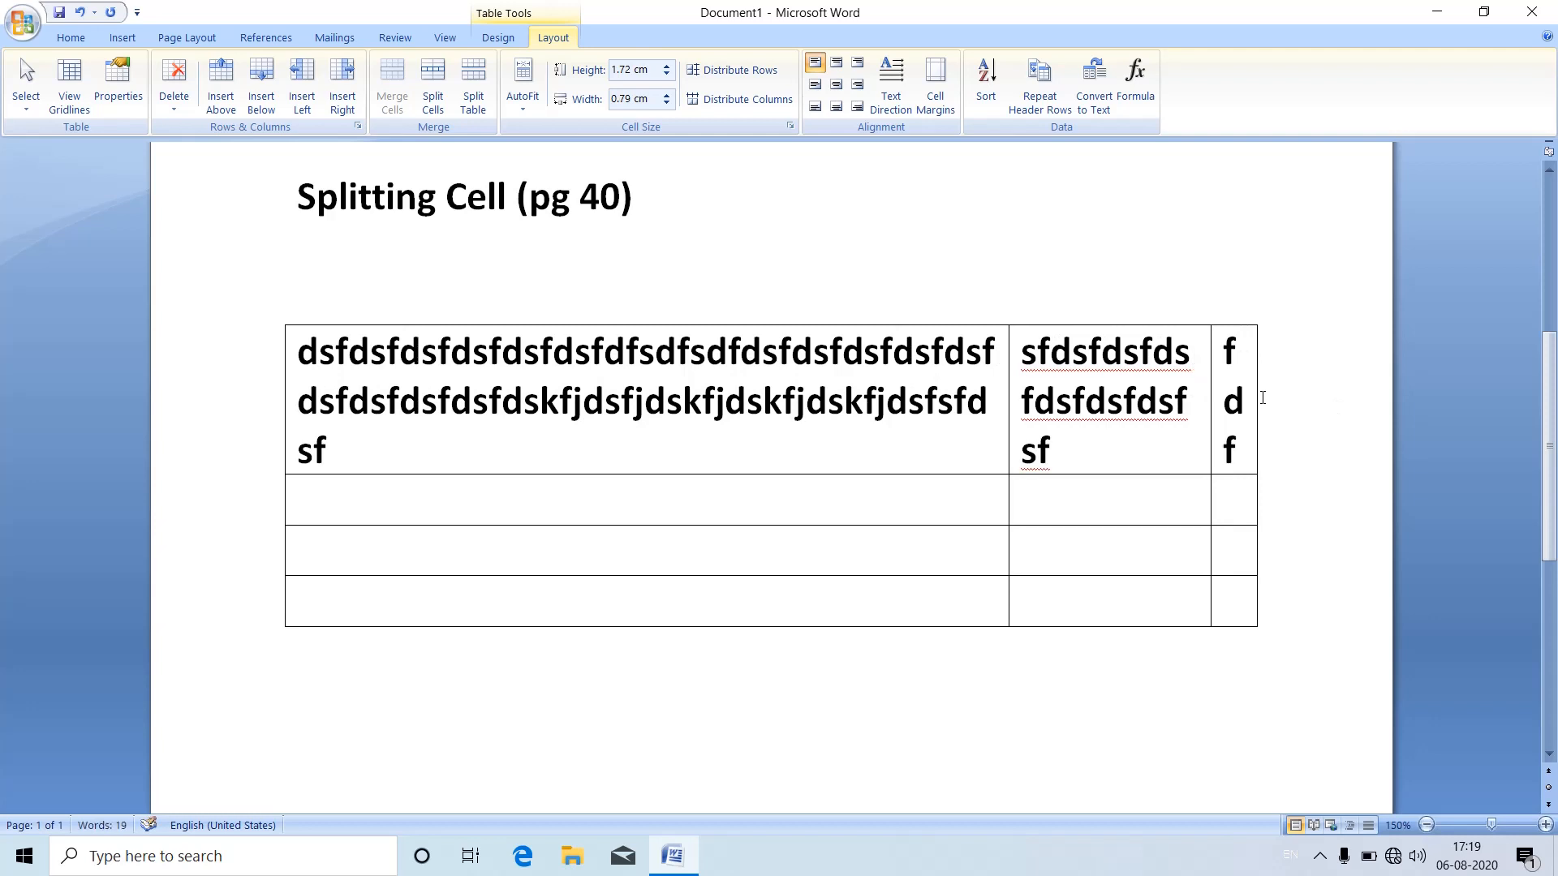
pyautogui.write('fffff')
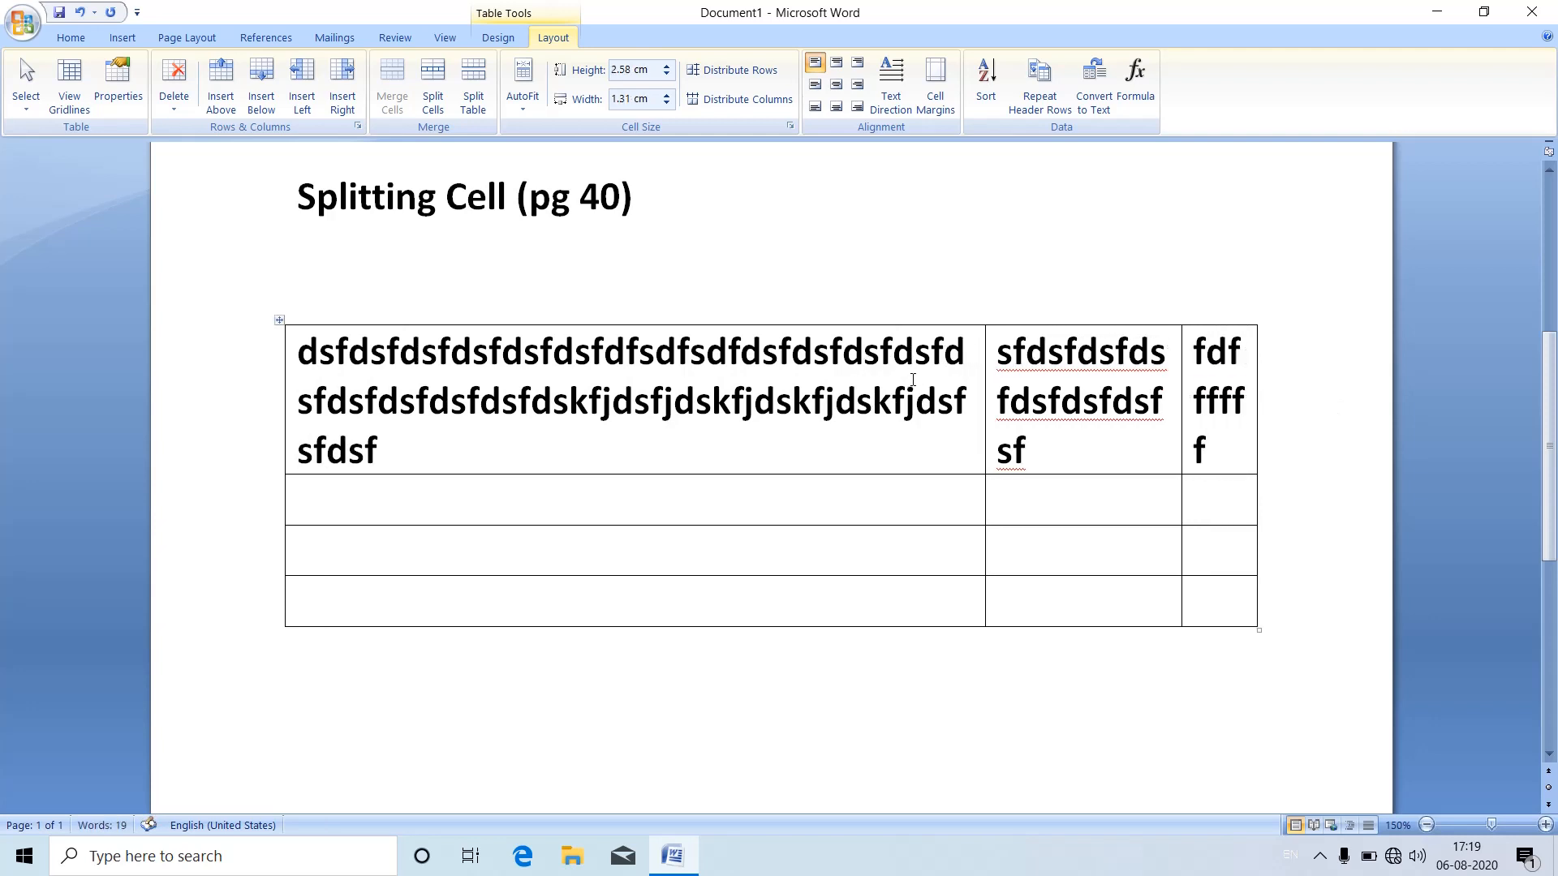
# Step: Apply AutoFit Window to the whole table, and set it to Fixed Column Width
pyautogui.click(279, 320)
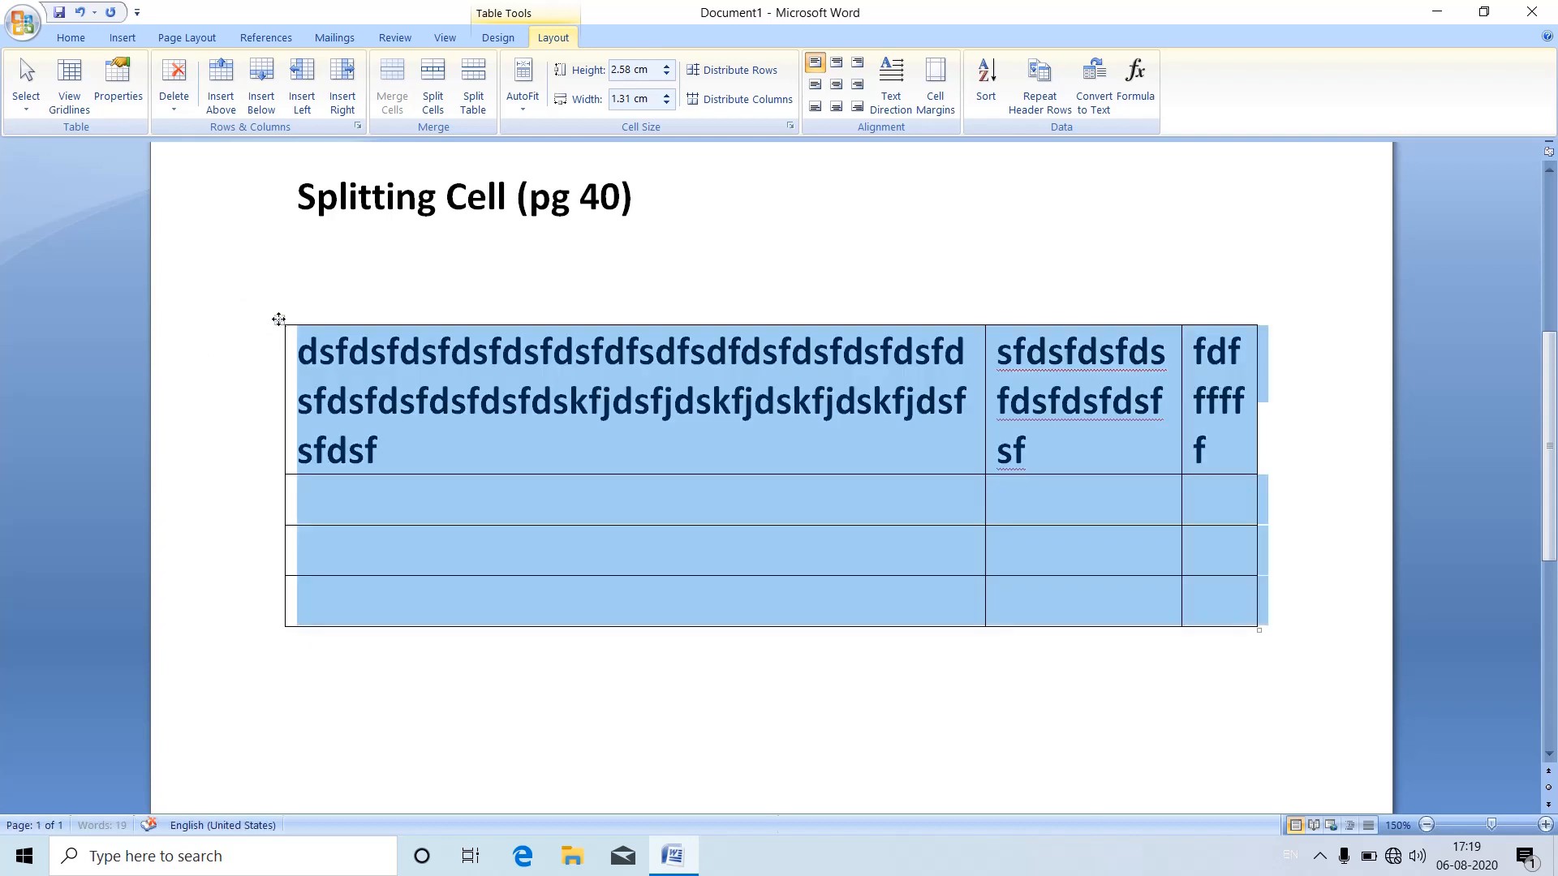
pyautogui.click(526, 113)
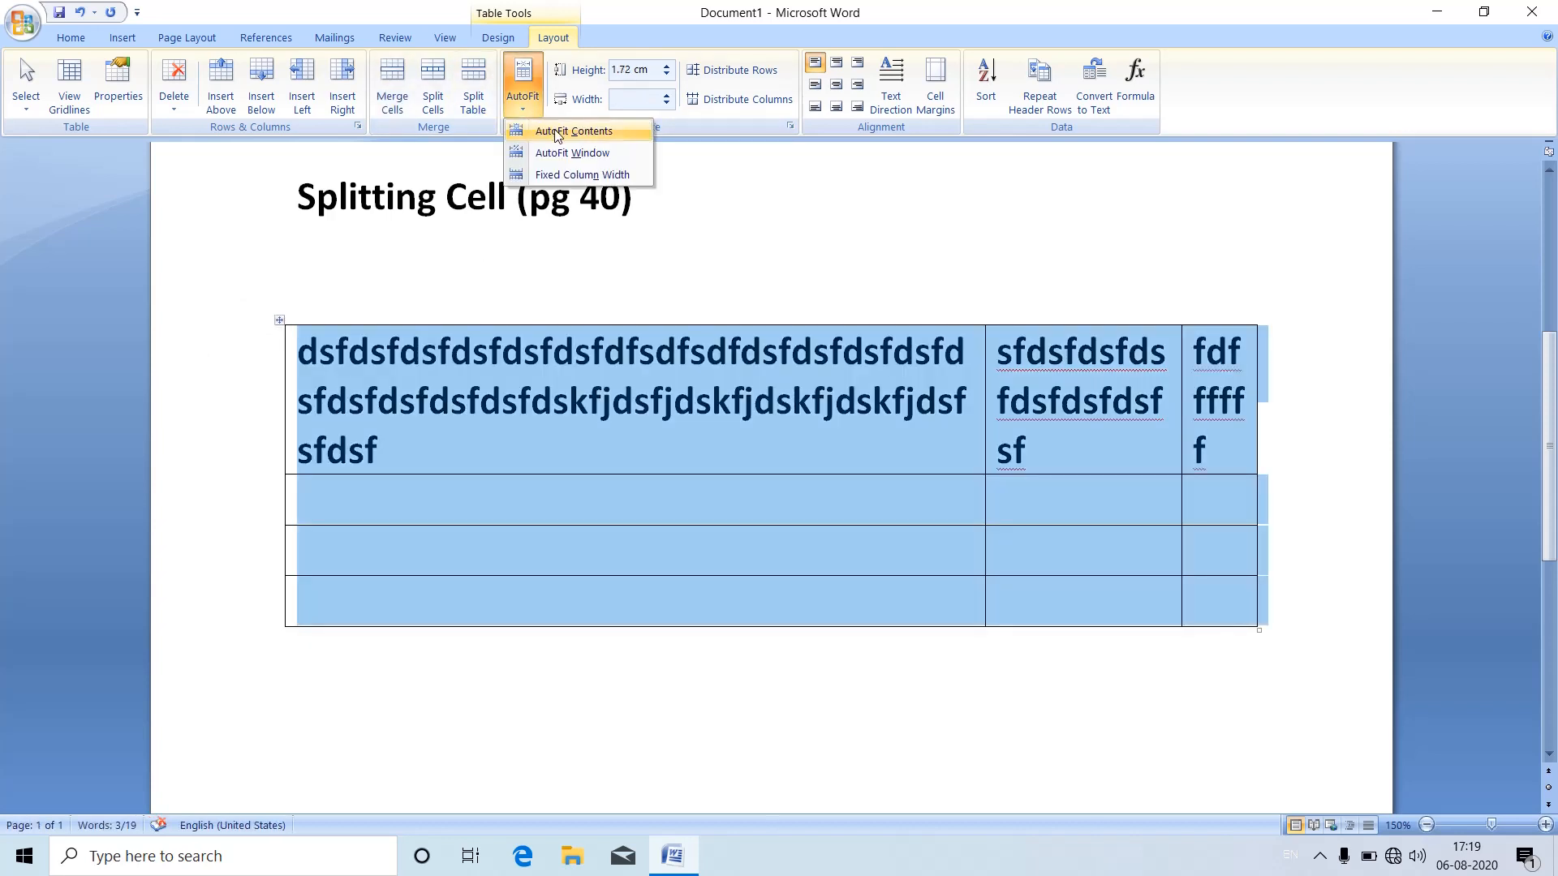
pyautogui.click(527, 113)
pyautogui.click(526, 113)
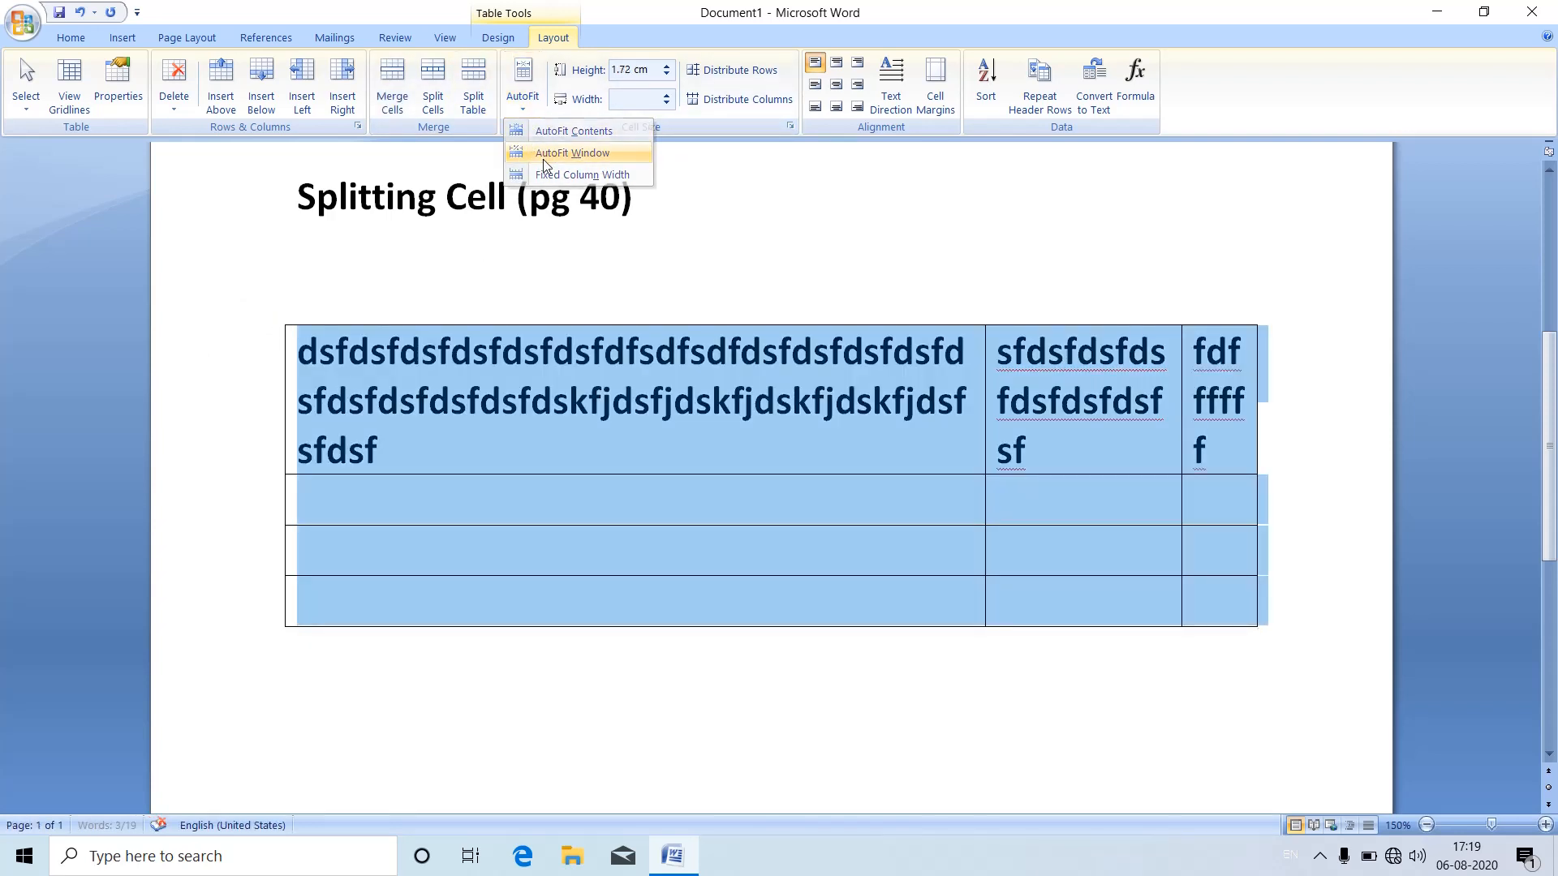
pyautogui.click(525, 114)
pyautogui.click(525, 114)
pyautogui.click(560, 174)
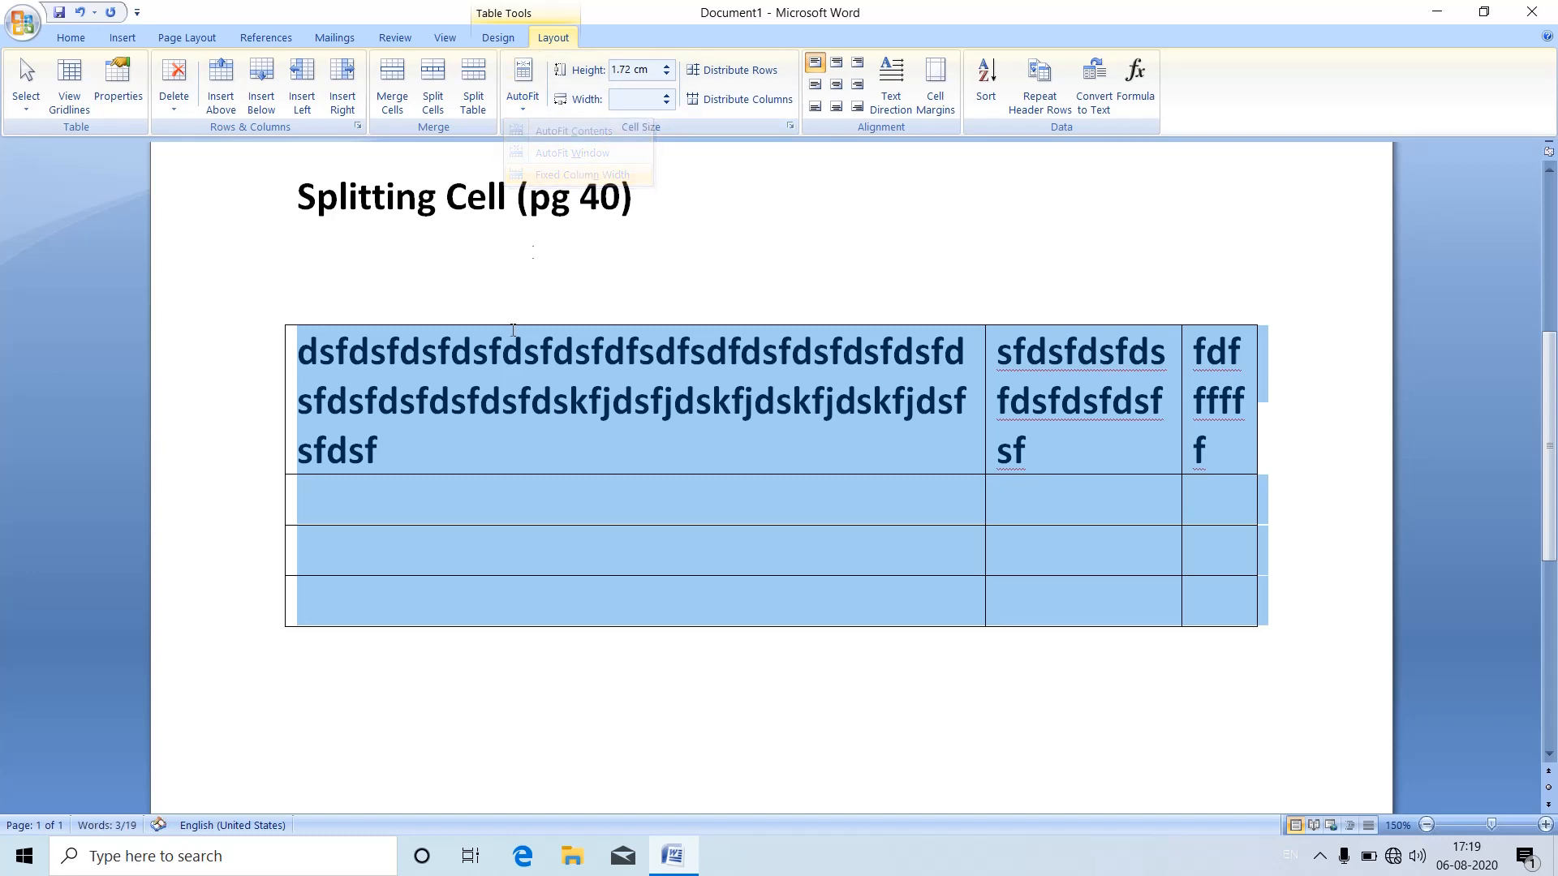
# Step: Append more filler text made of repeated "gdf" to the first cell of the table
pyautogui.click(424, 453)
pyautogui.write('gdfgdfgdfg')
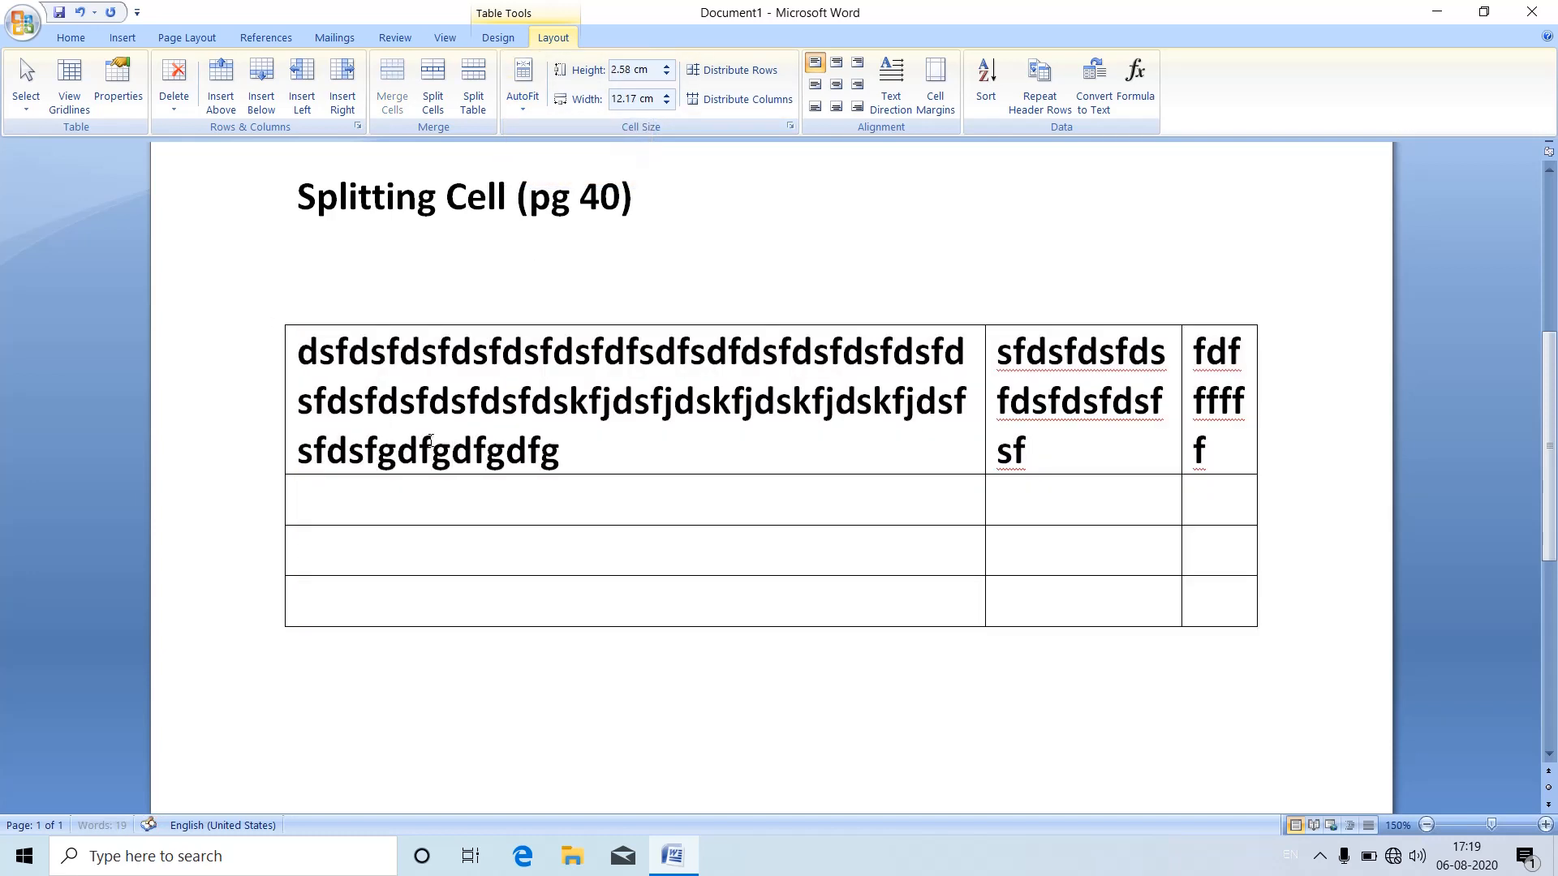
pyautogui.write('dfgdfgdfgd')
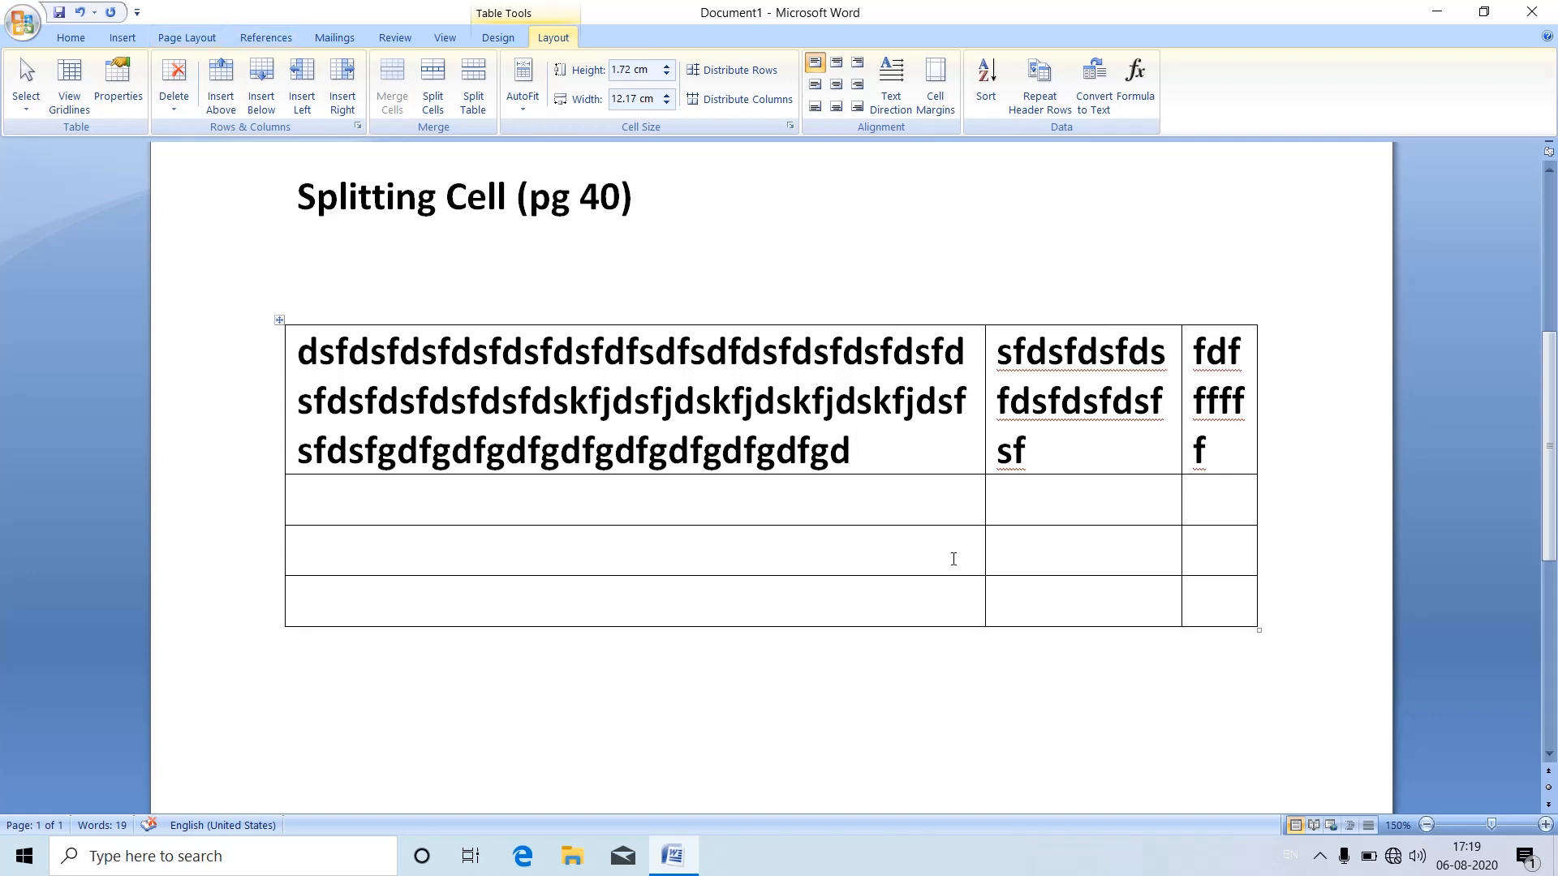
# Step: Delete the whole table of filler text below the Splitting Cell heading
pyautogui.scroll(1, 515, 313)
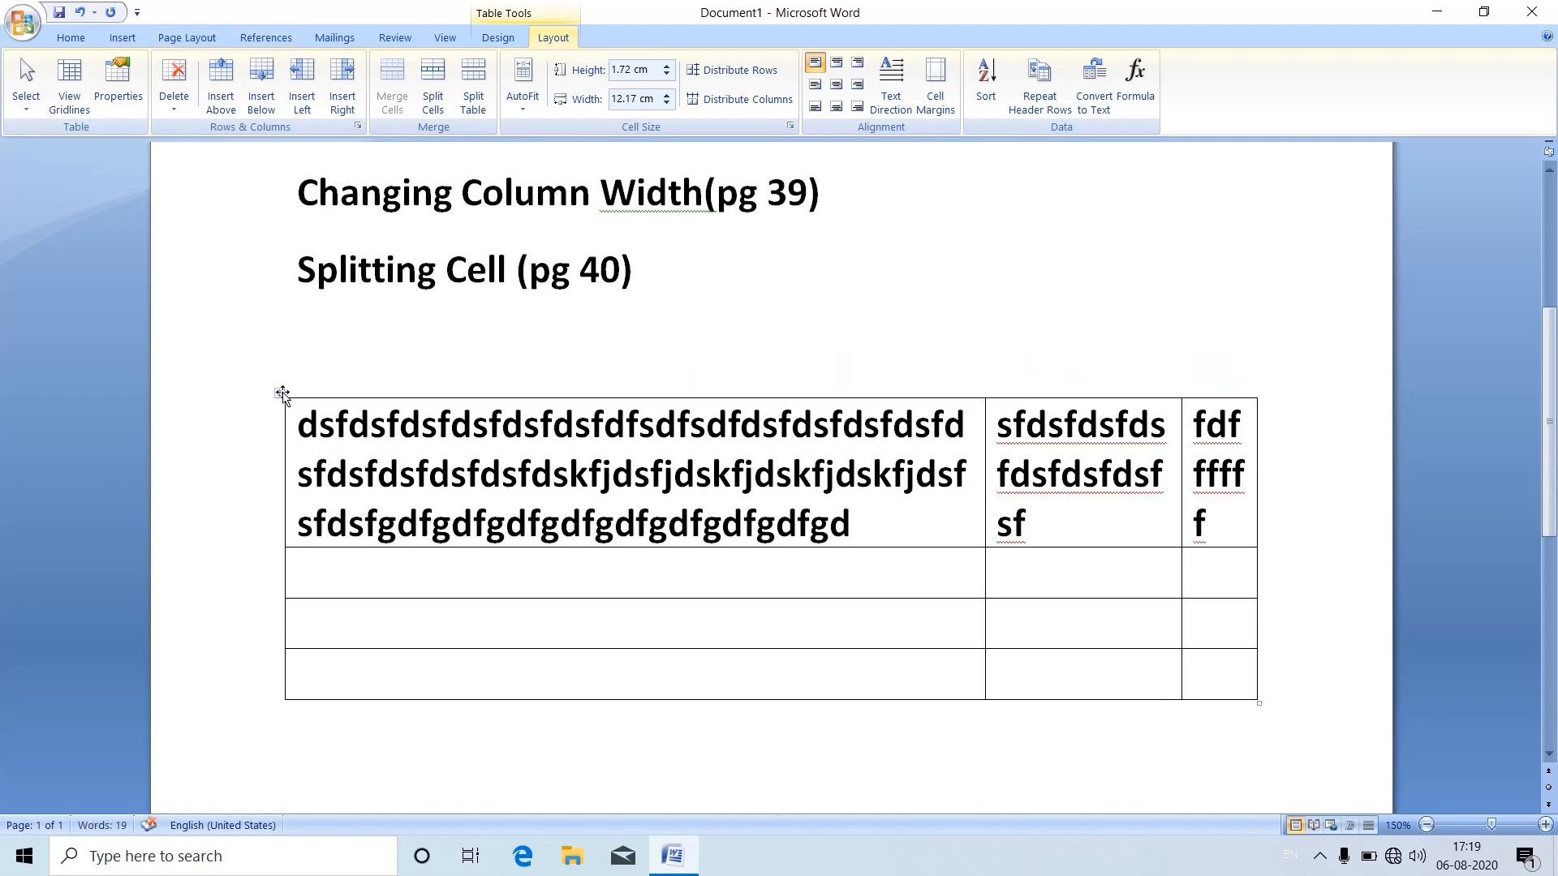
pyautogui.click(278, 389)
pyautogui.press('BackSpace')
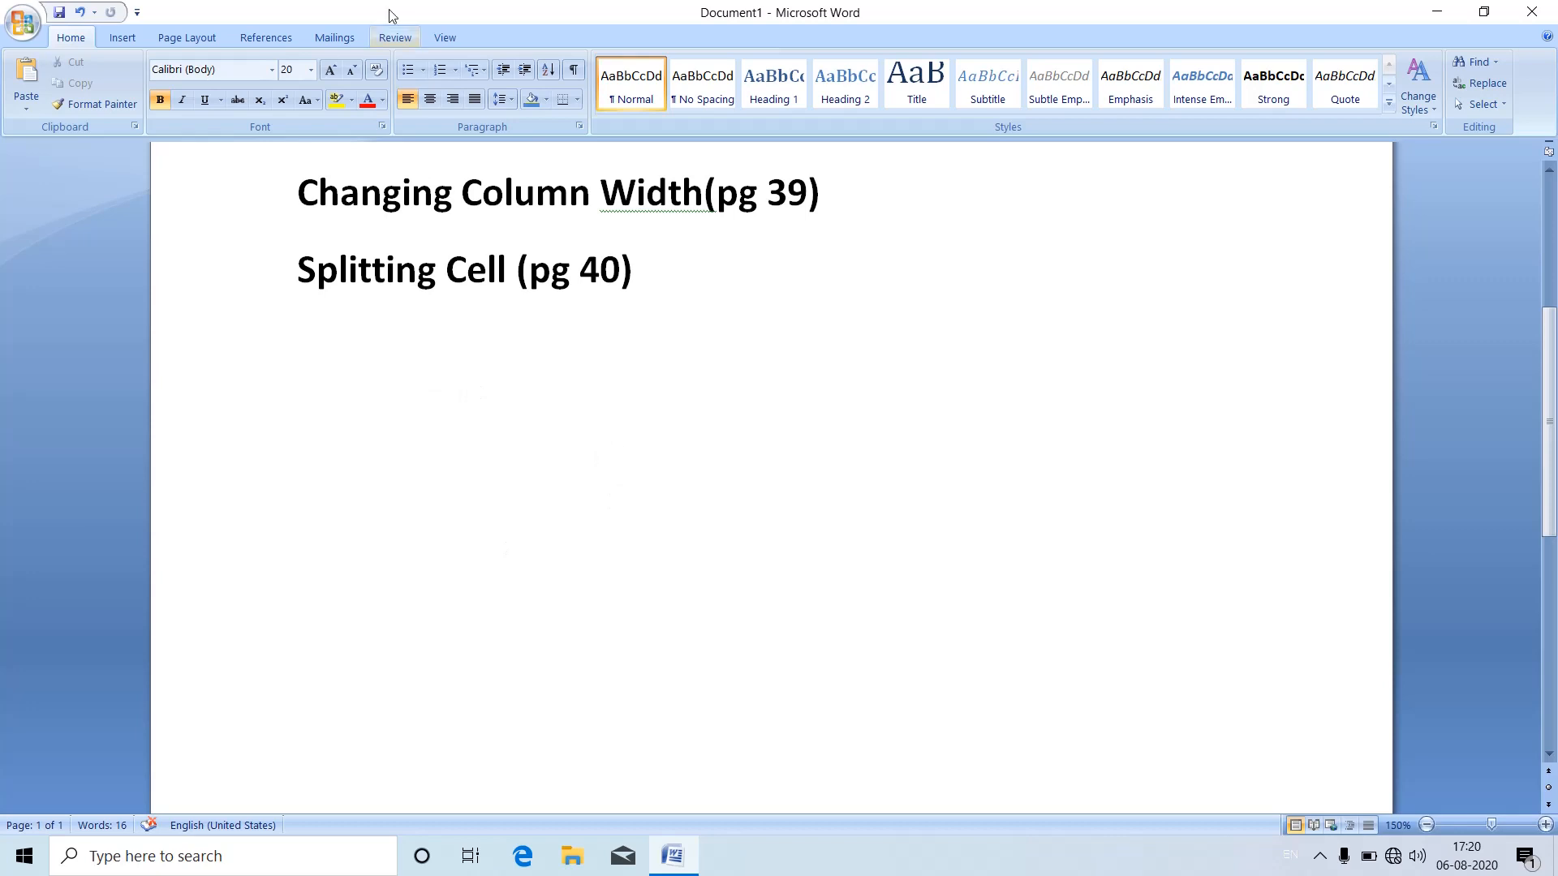
# Step: Insert a table with 3 columns and 5 rows below the Splitting Cell heading, keeping the automatic fixed column width
pyautogui.click(123, 37)
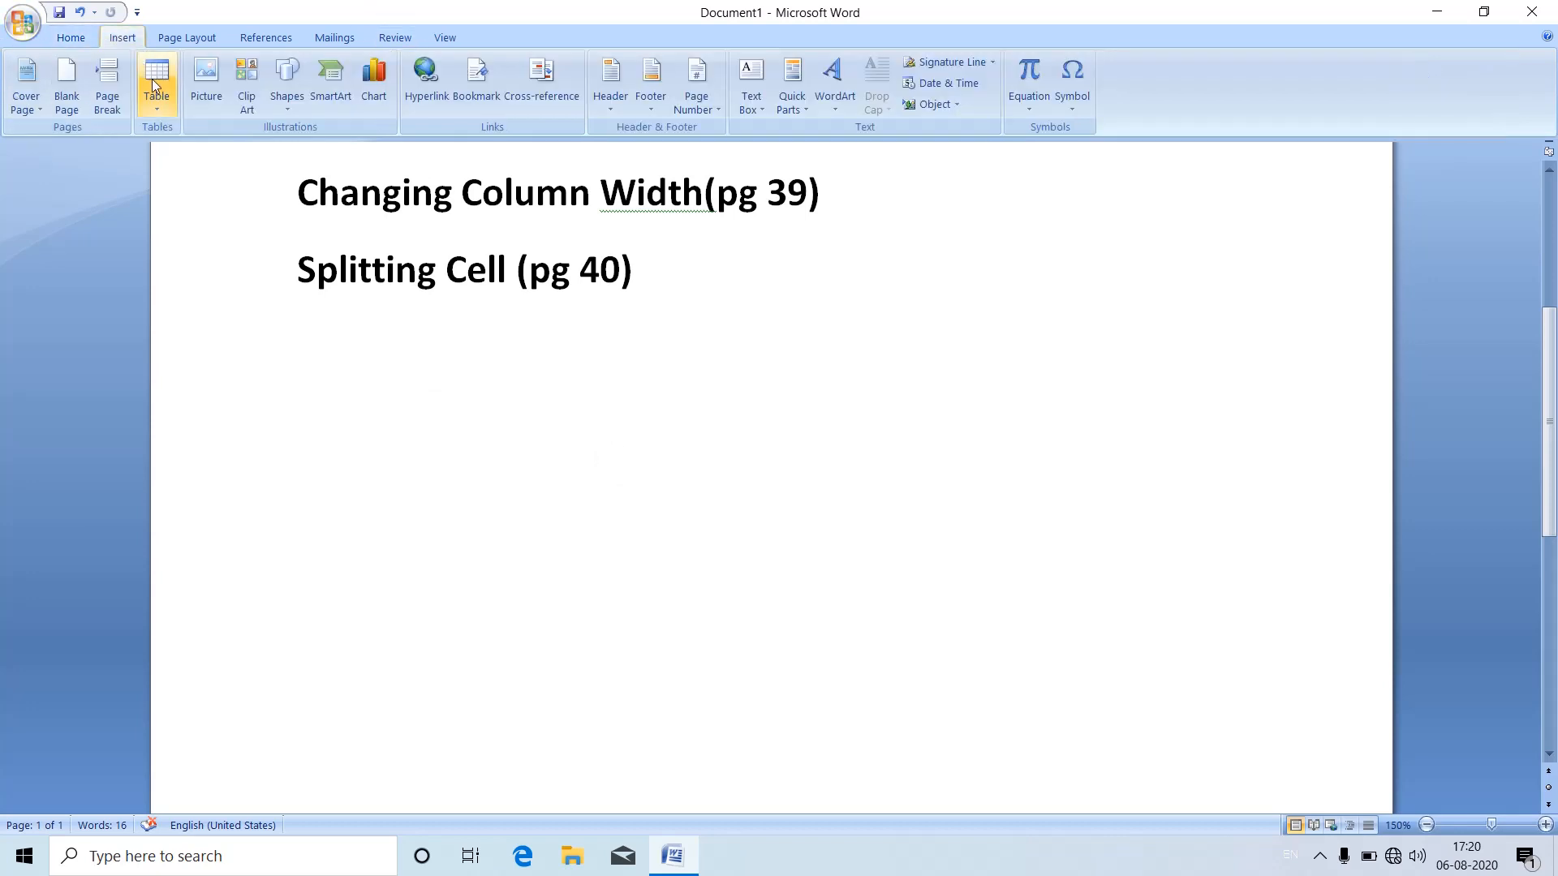
pyautogui.click(161, 103)
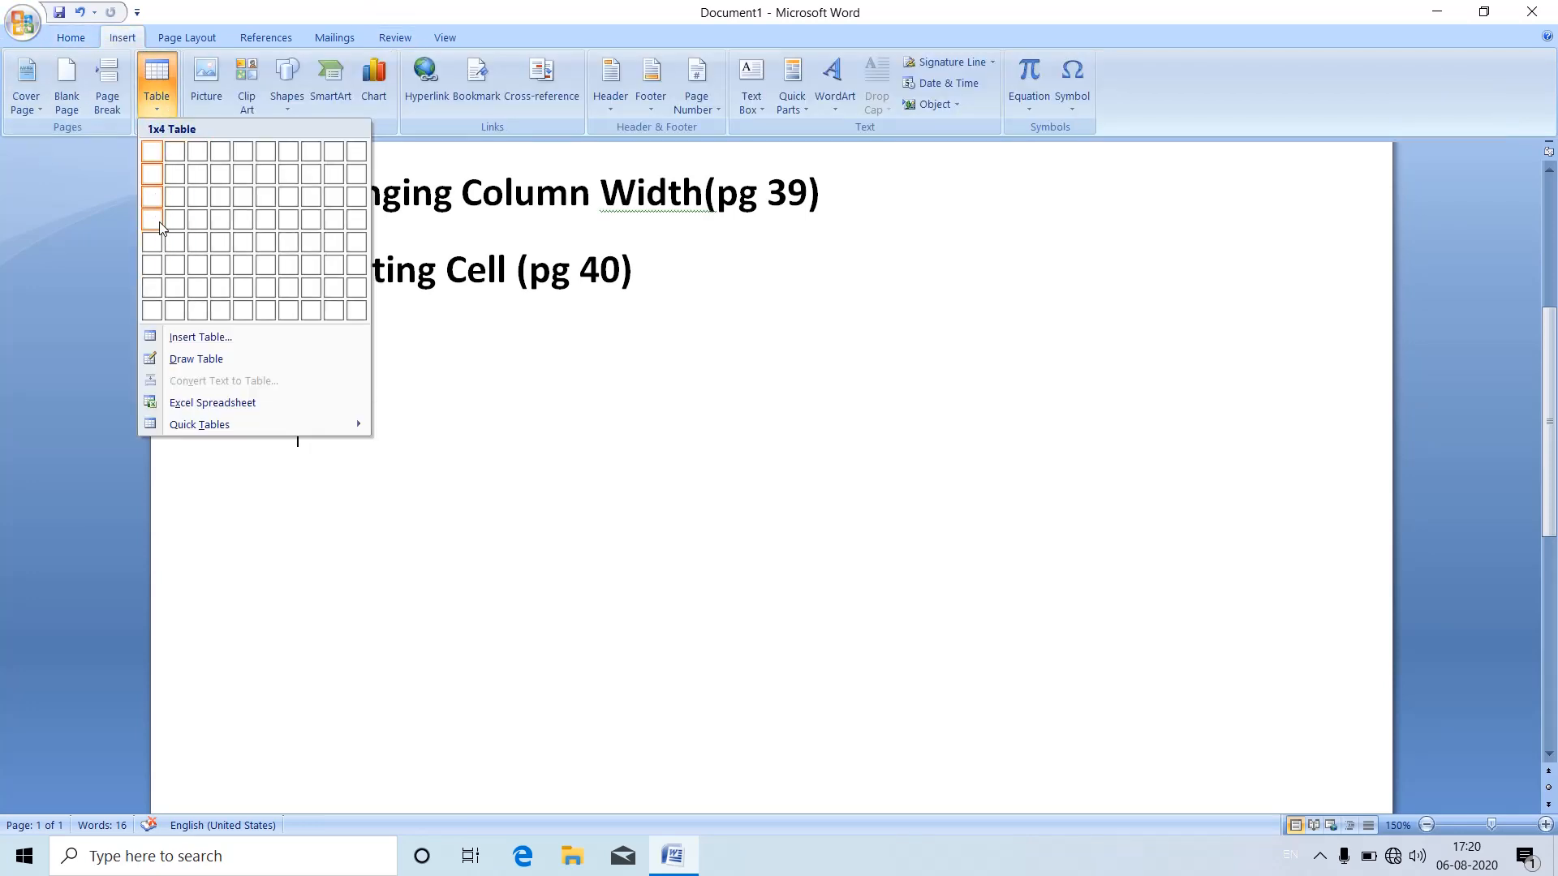
pyautogui.click(198, 336)
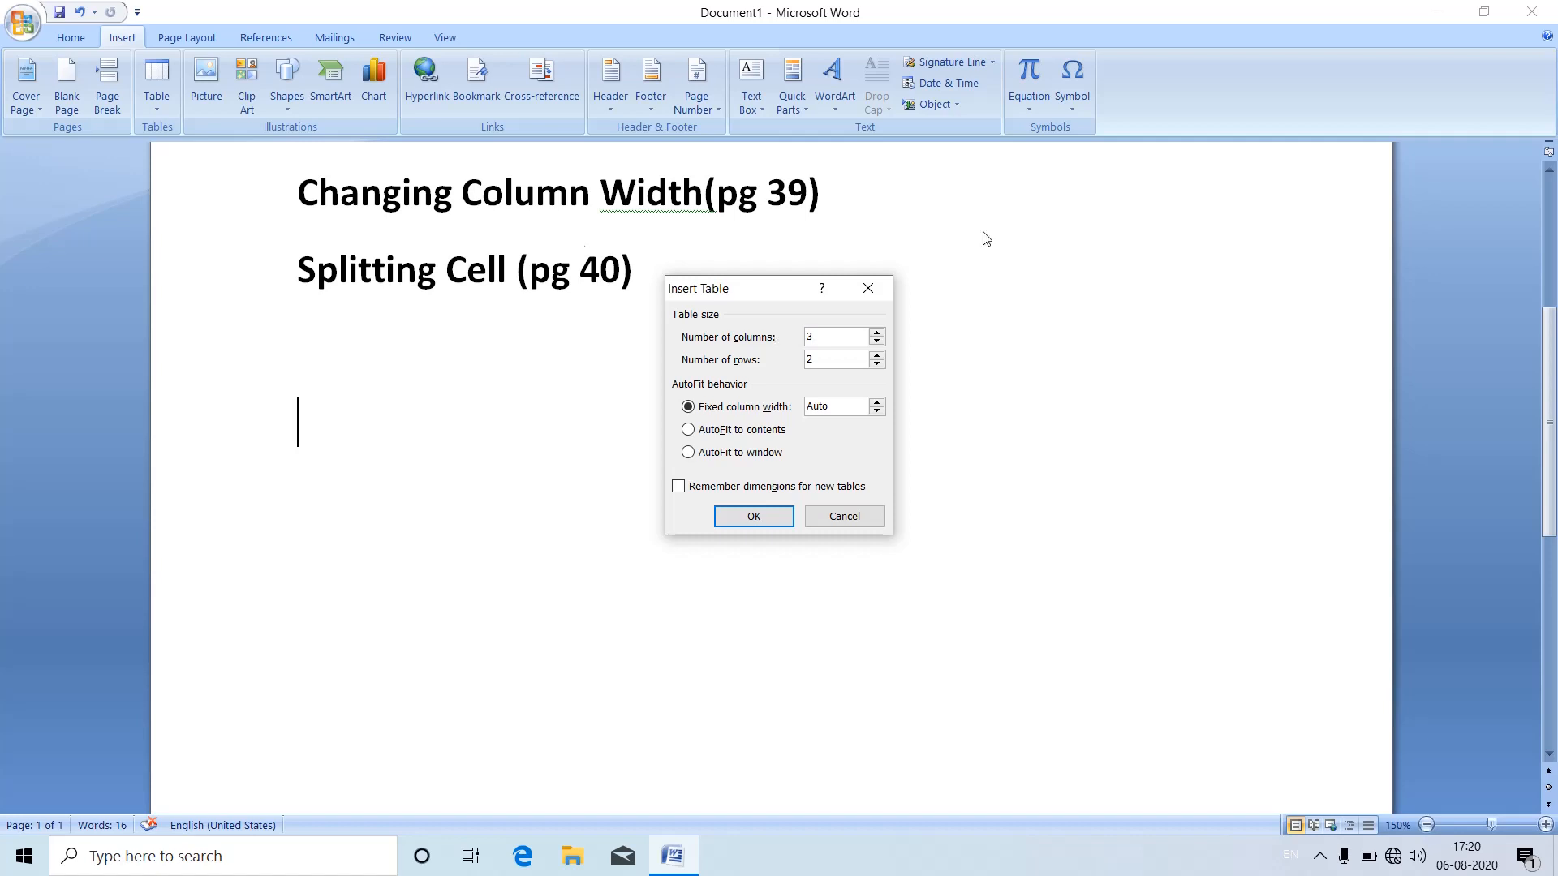
pyautogui.moveTo(815, 362); pyautogui.dragTo(802, 358)
pyautogui.write('5')
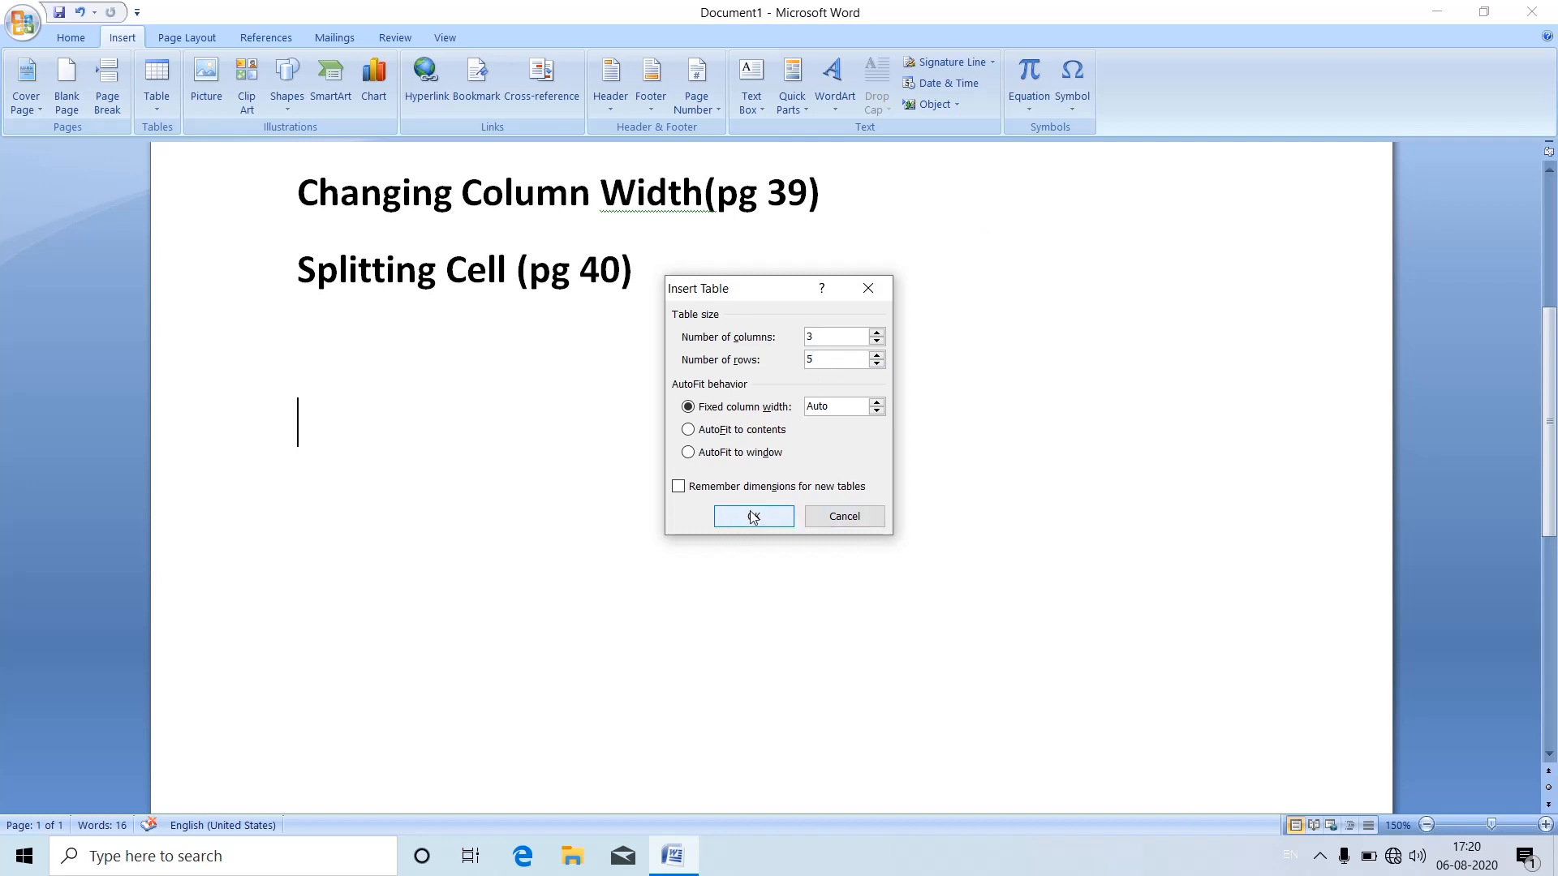
pyautogui.click(752, 516)
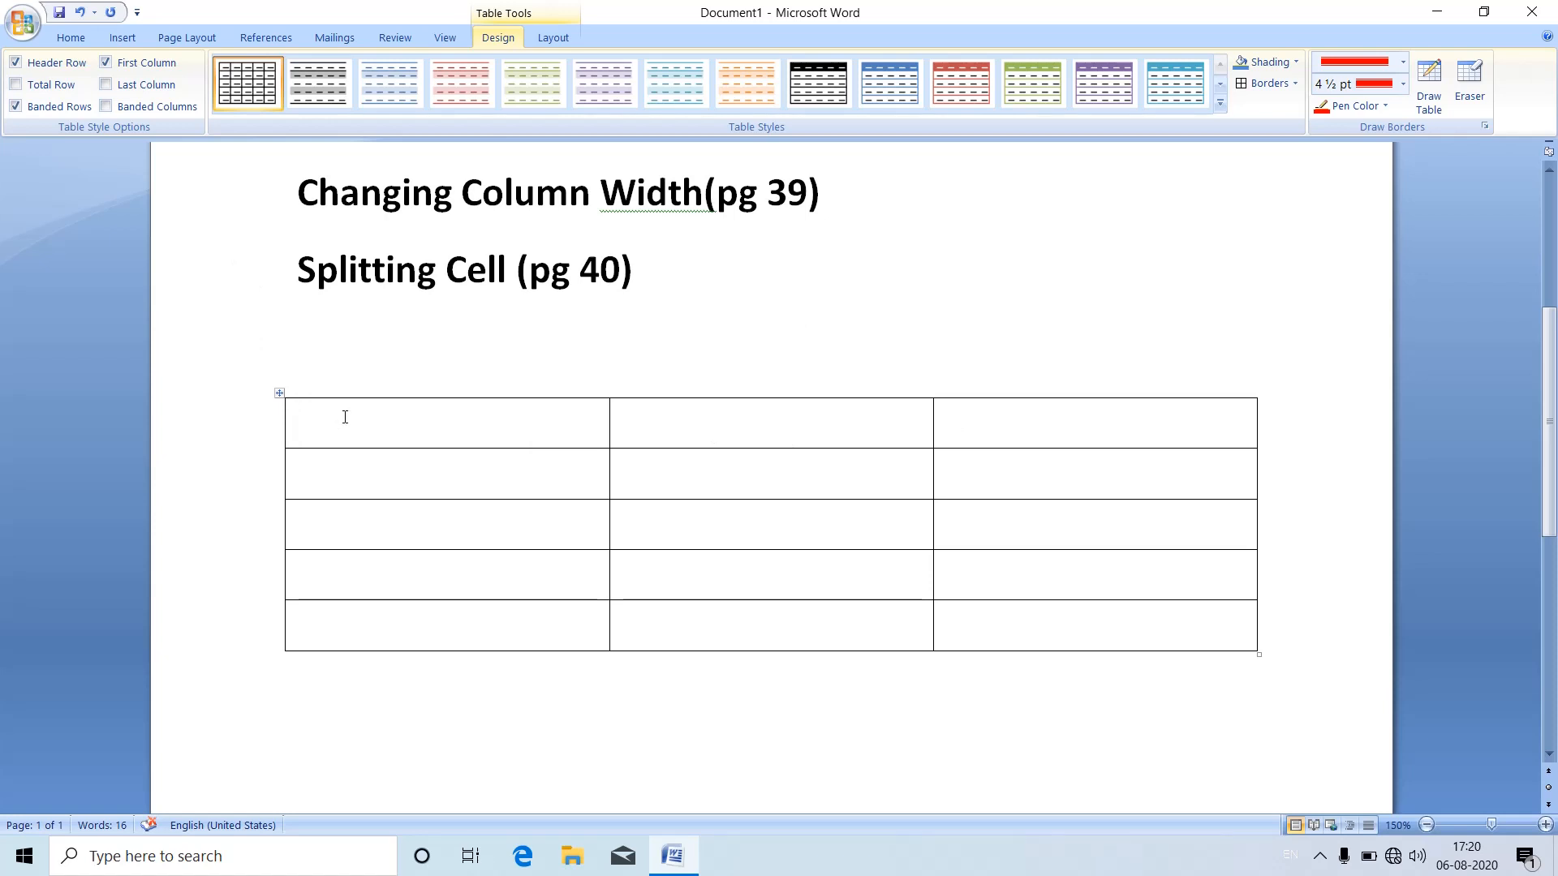
# Step: Enter the headers Name, Mark1 and Mark2 in the first row of the table
pyautogui.write('name')
pyautogui.press('Tab')
pyautogui.write('ma')
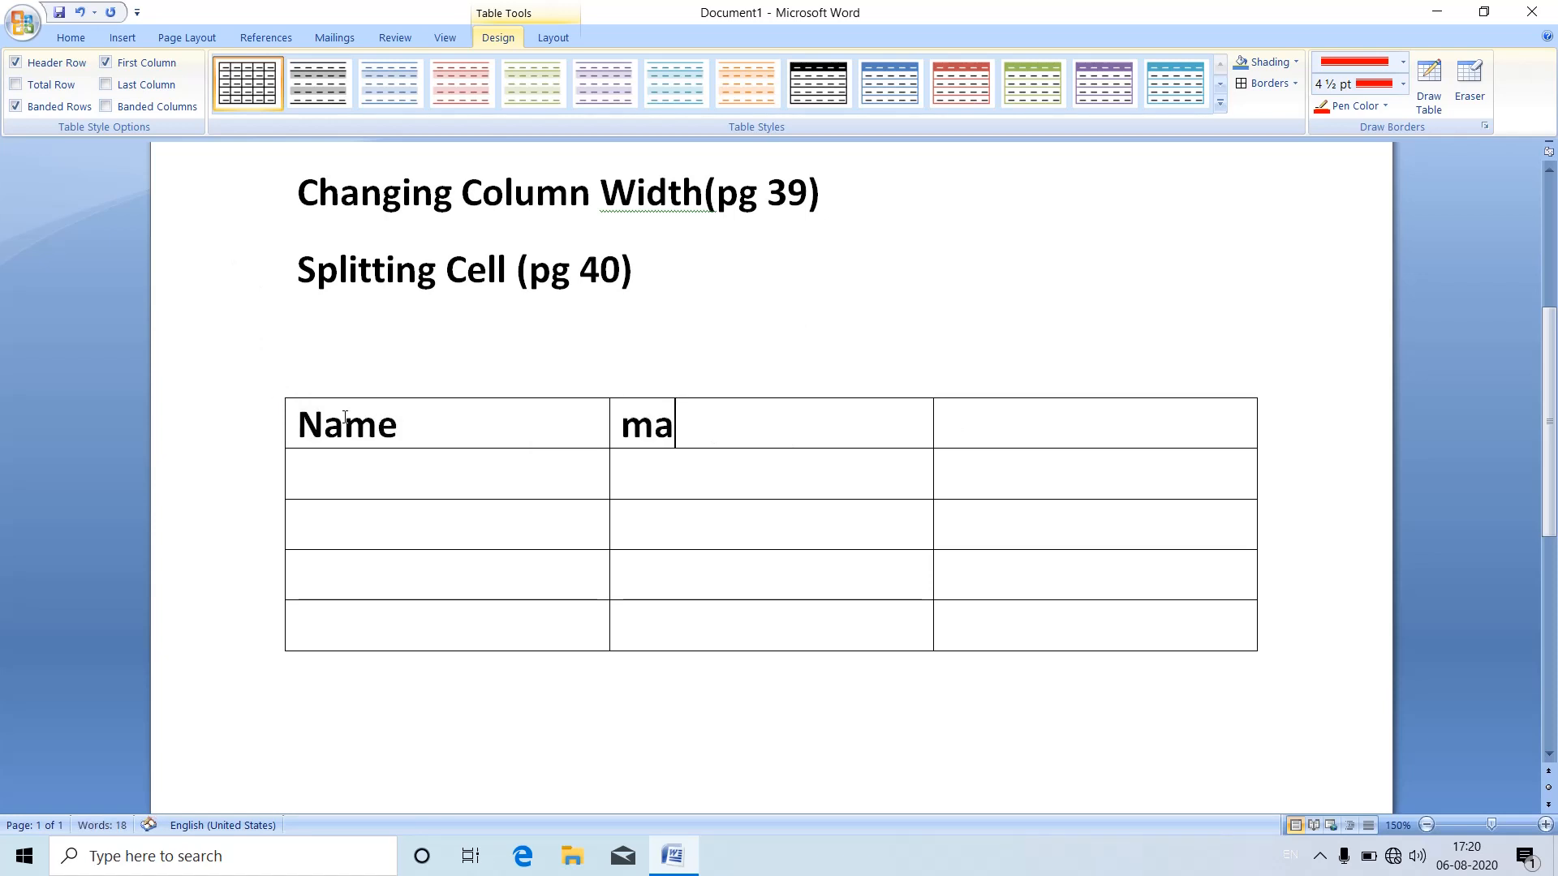
pyautogui.write('rk1`')
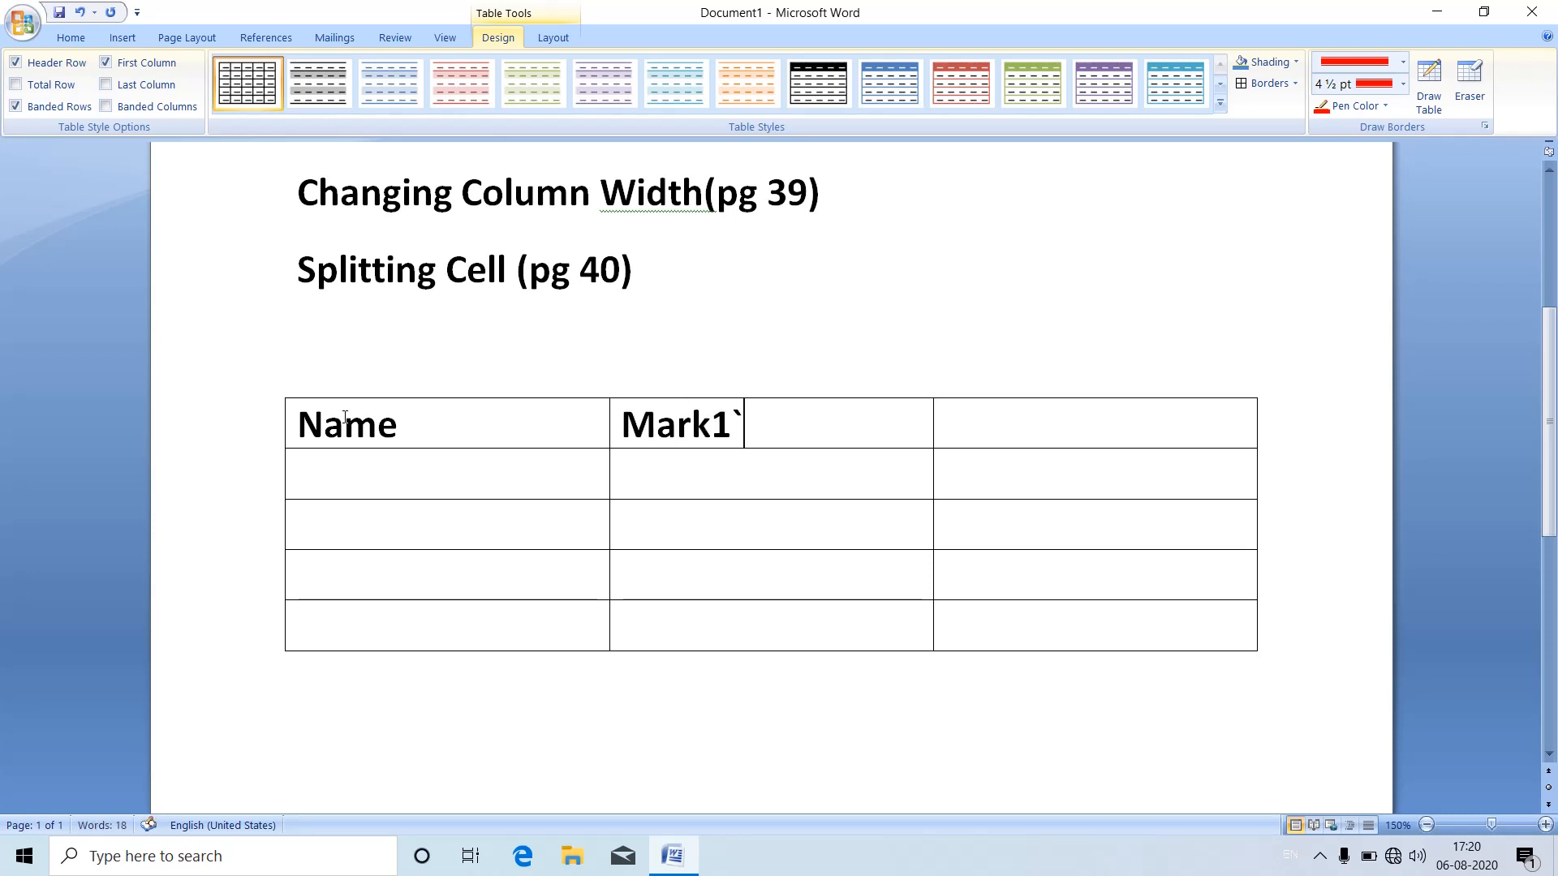
pyautogui.press('BackSpace')
pyautogui.press('Tab')
pyautogui.write('ma')
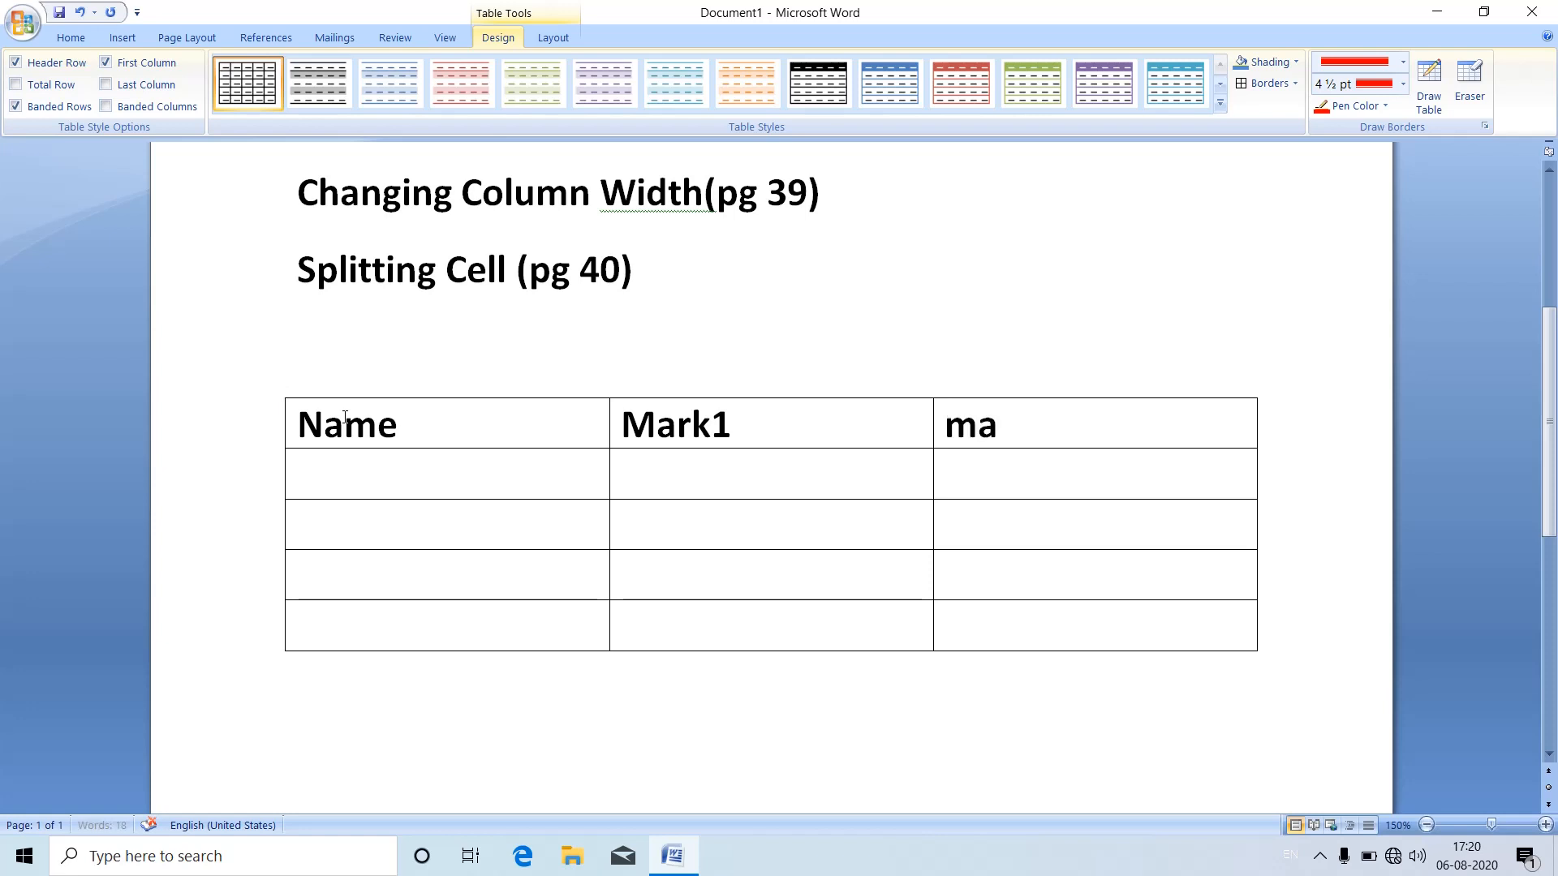
pyautogui.write('rk2')
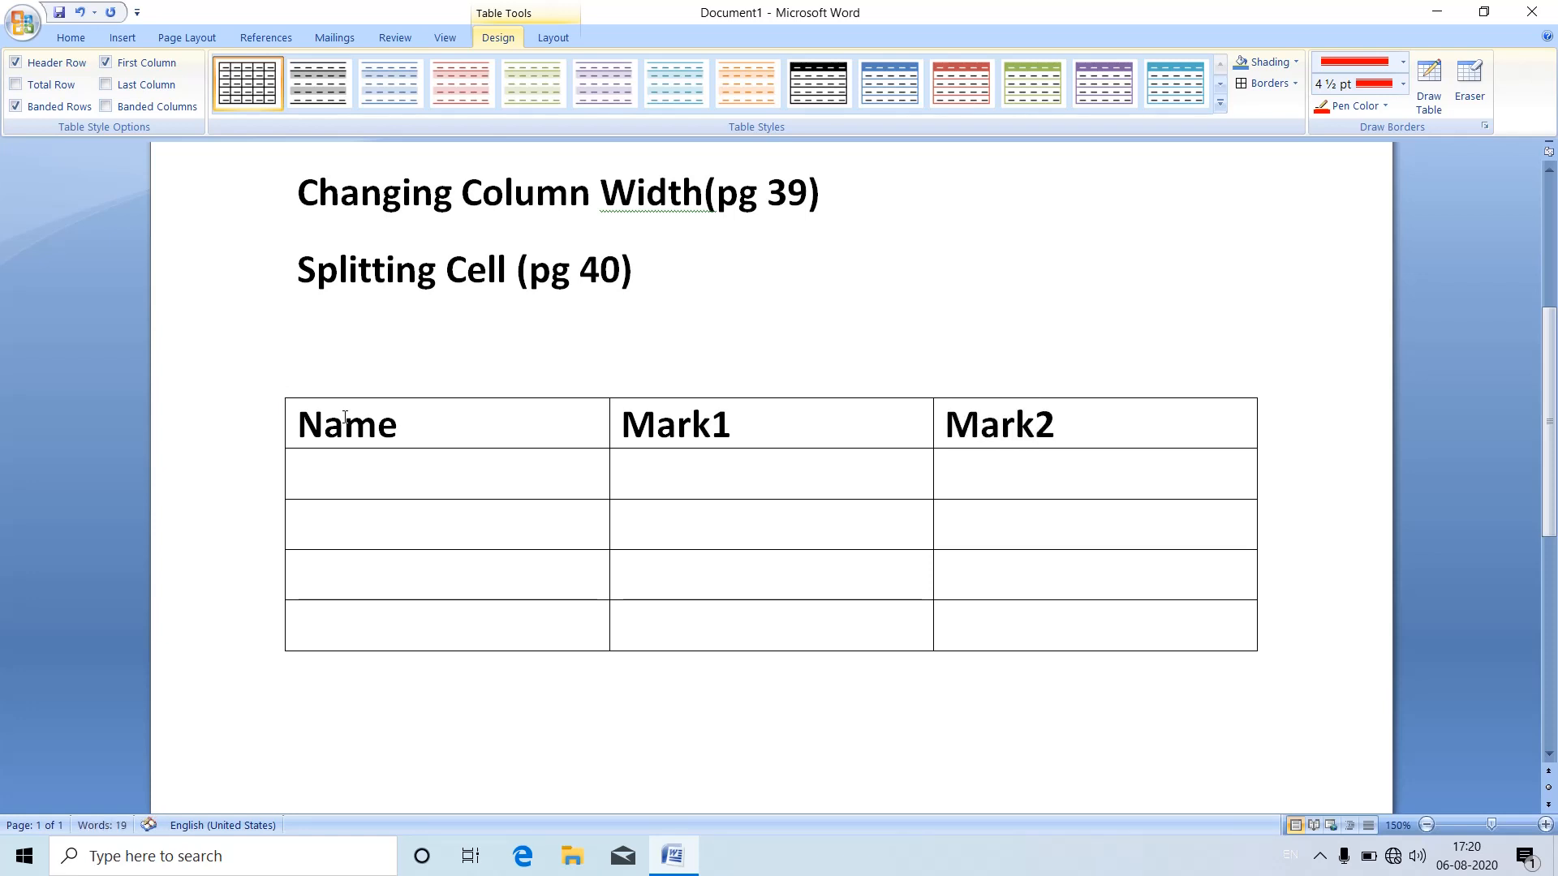
# Step: Fill the Name column with three students' first names and the label Total in the last row
pyautogui.click(437, 481)
pyautogui.write('hari')
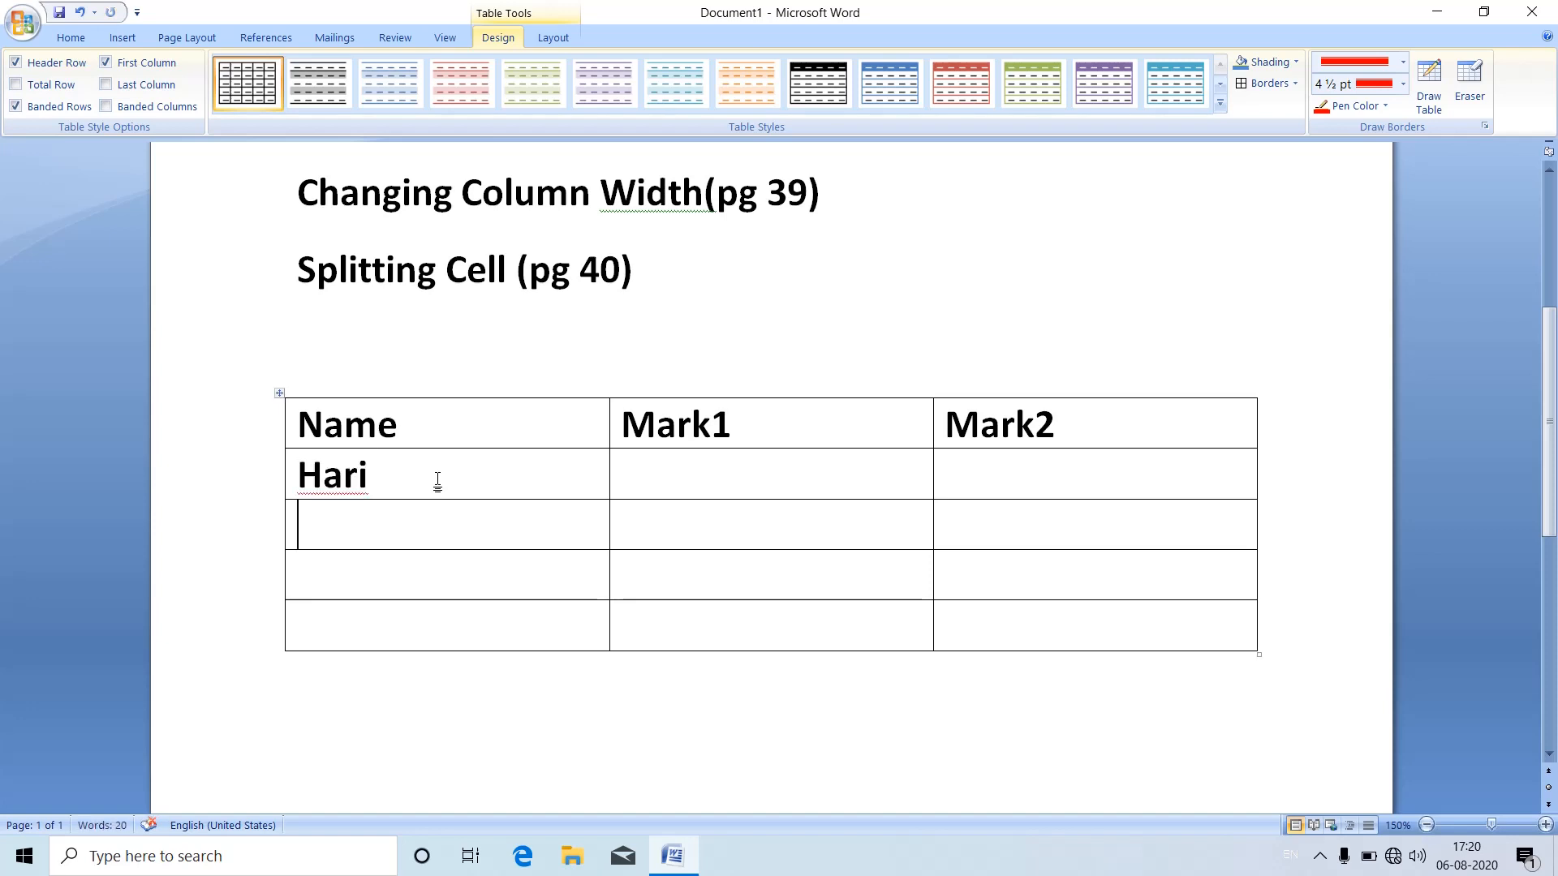
pyautogui.press('Down')
pyautogui.write('rajesh')
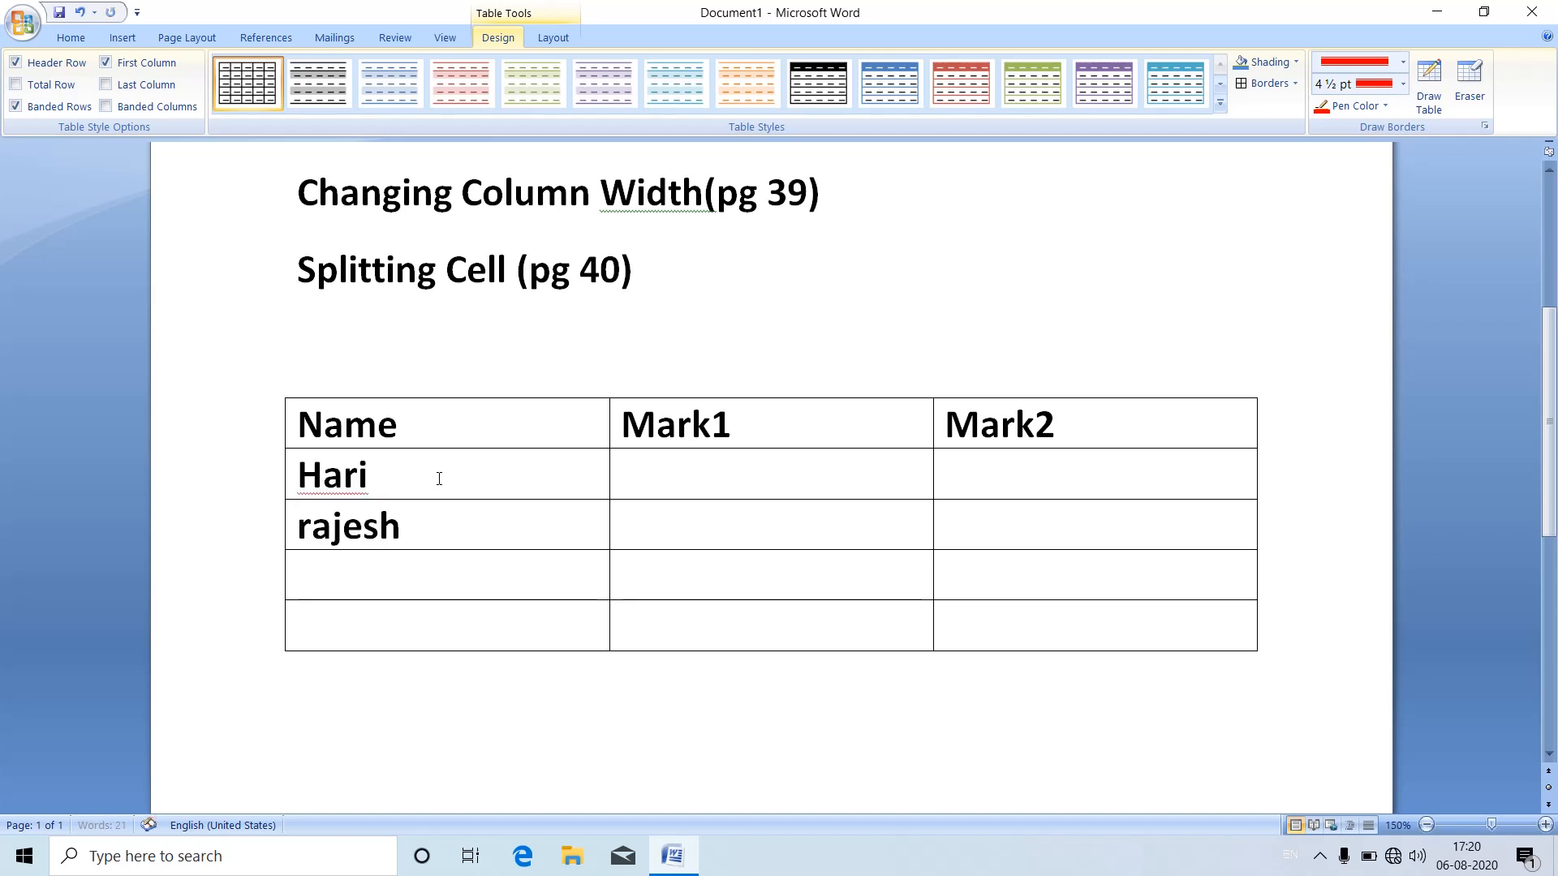
pyautogui.press('Down')
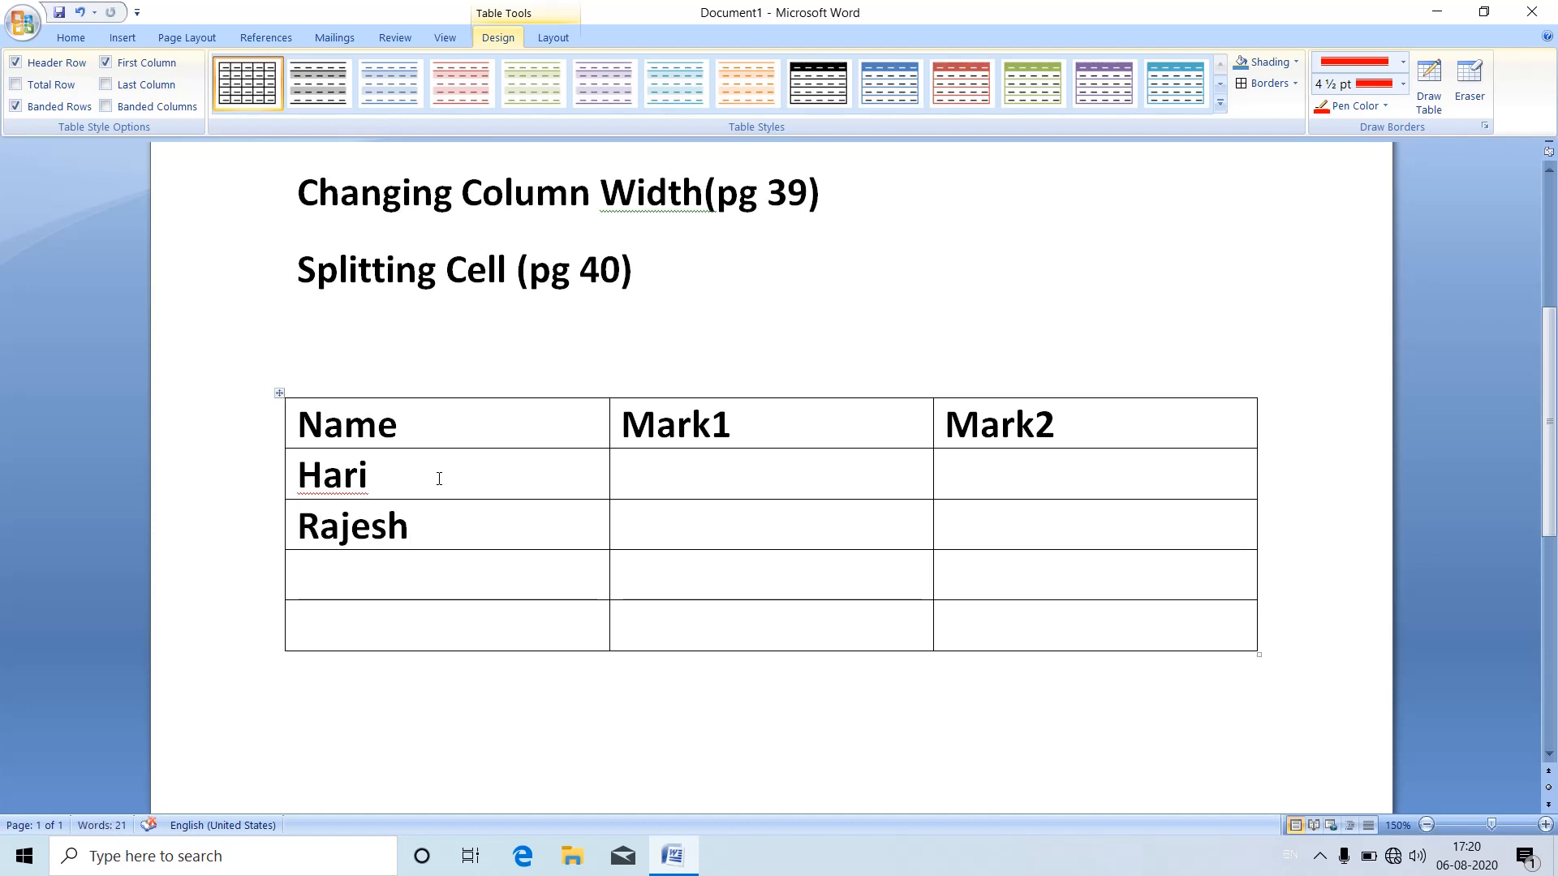
pyautogui.write('yoge')
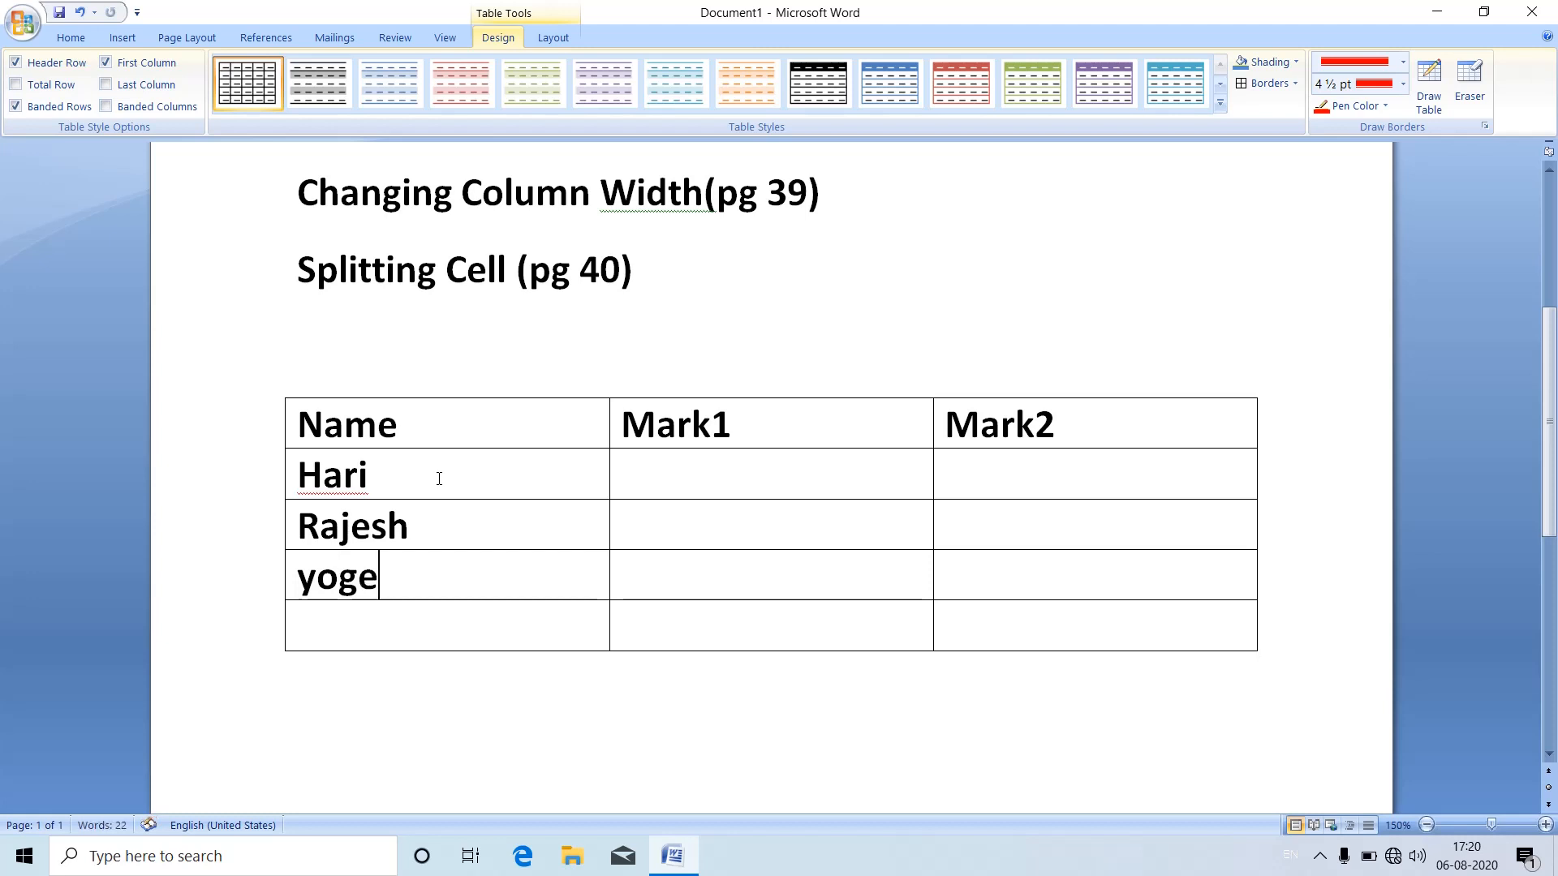
pyautogui.write('sh')
pyautogui.press('Down')
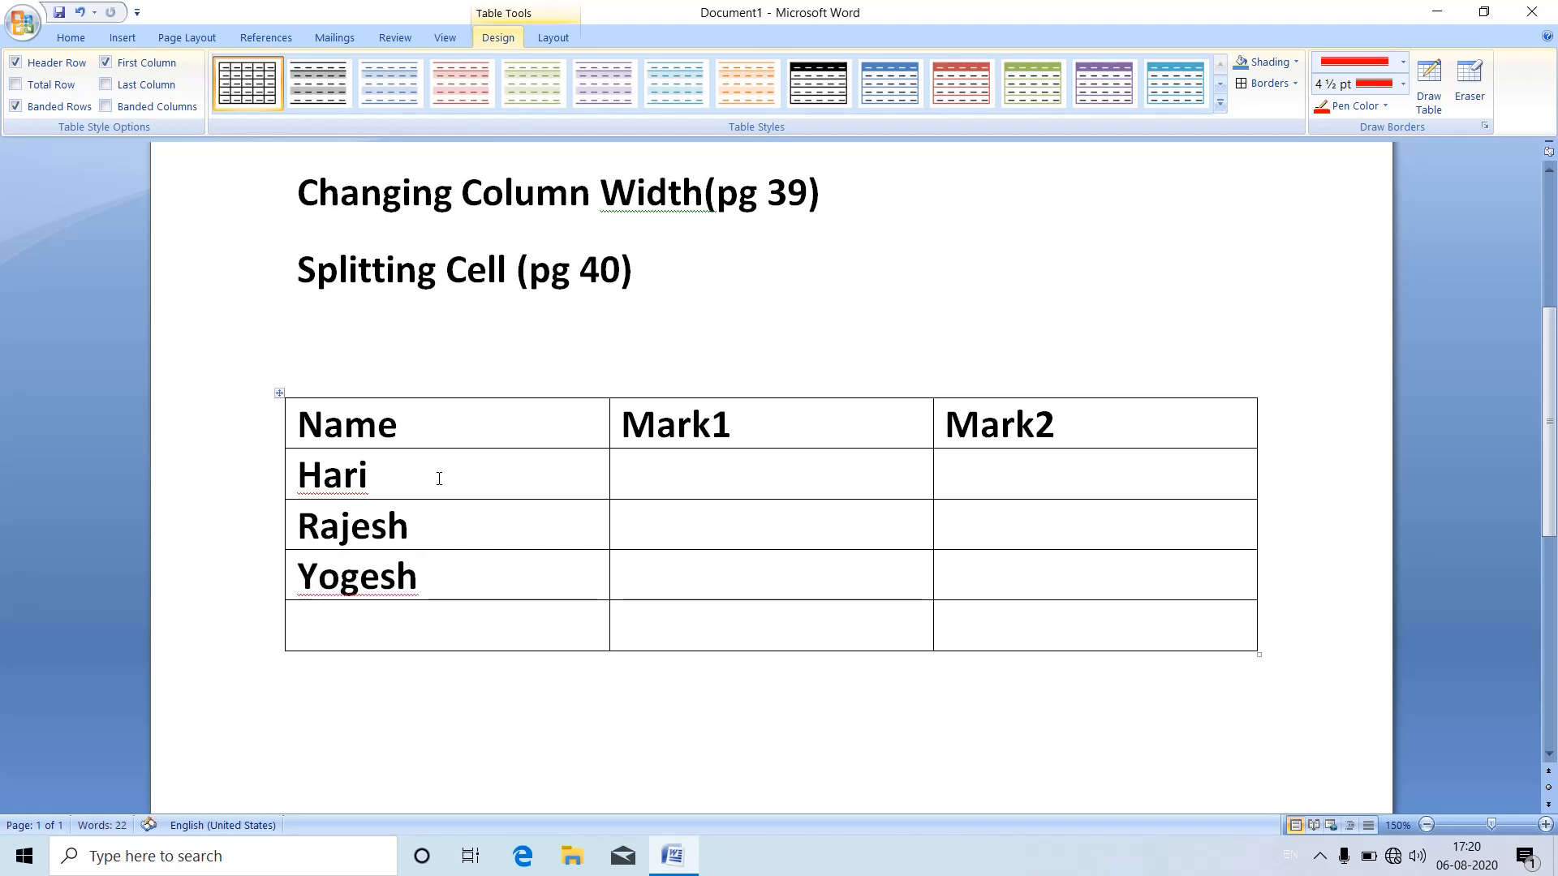
pyautogui.write('total')
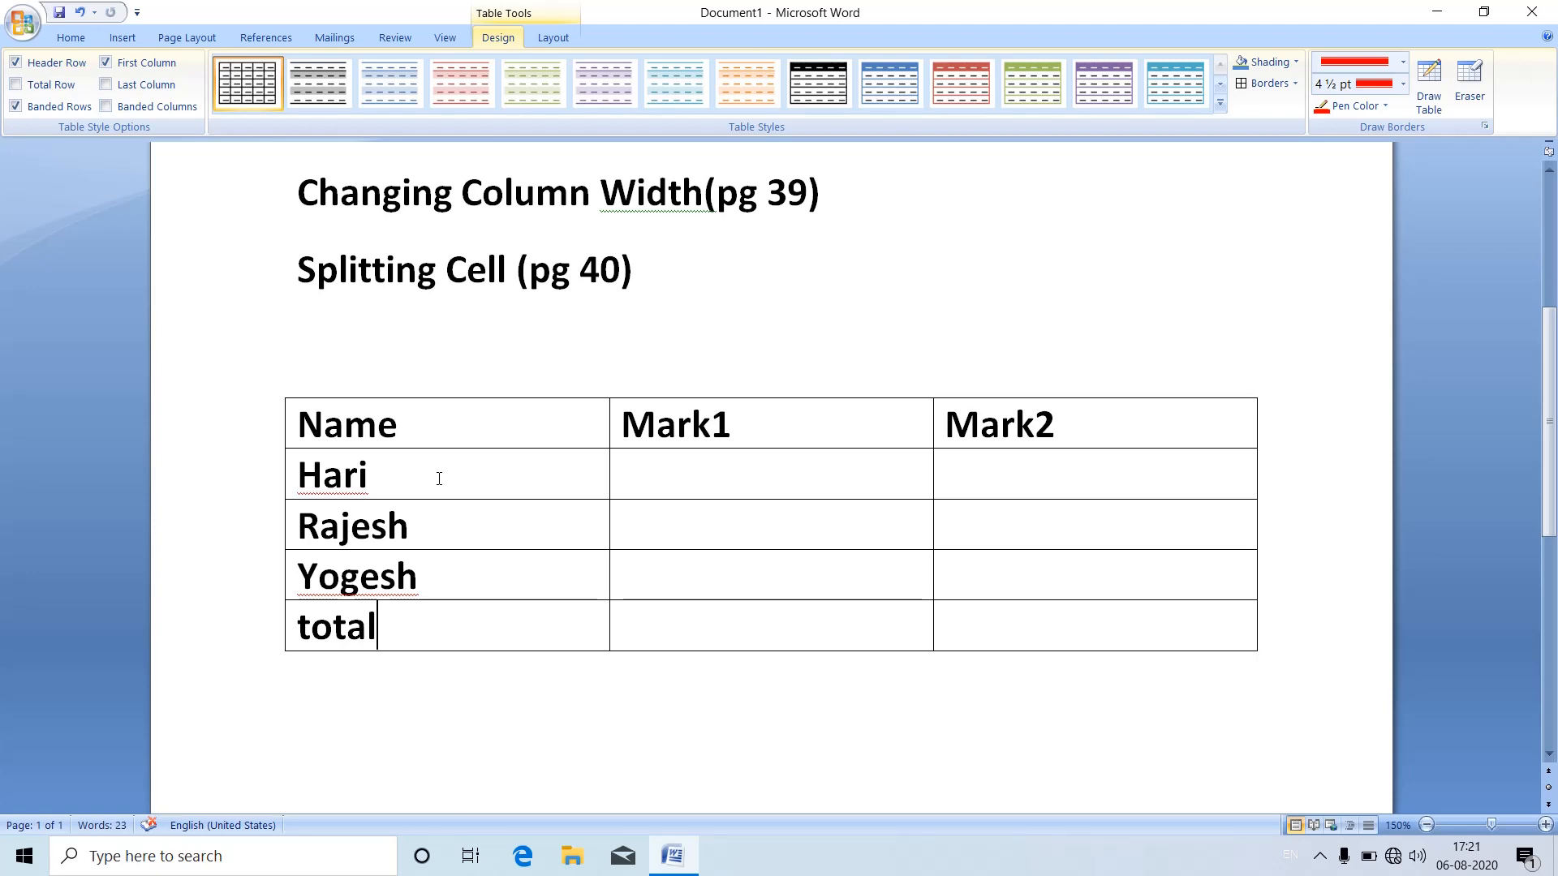
# Step: Enter the marks 87, 56 and 57 for the three students in the Mark1 column
pyautogui.press('Up')
pyautogui.press('Up')
pyautogui.press('Up')
pyautogui.press('Right')
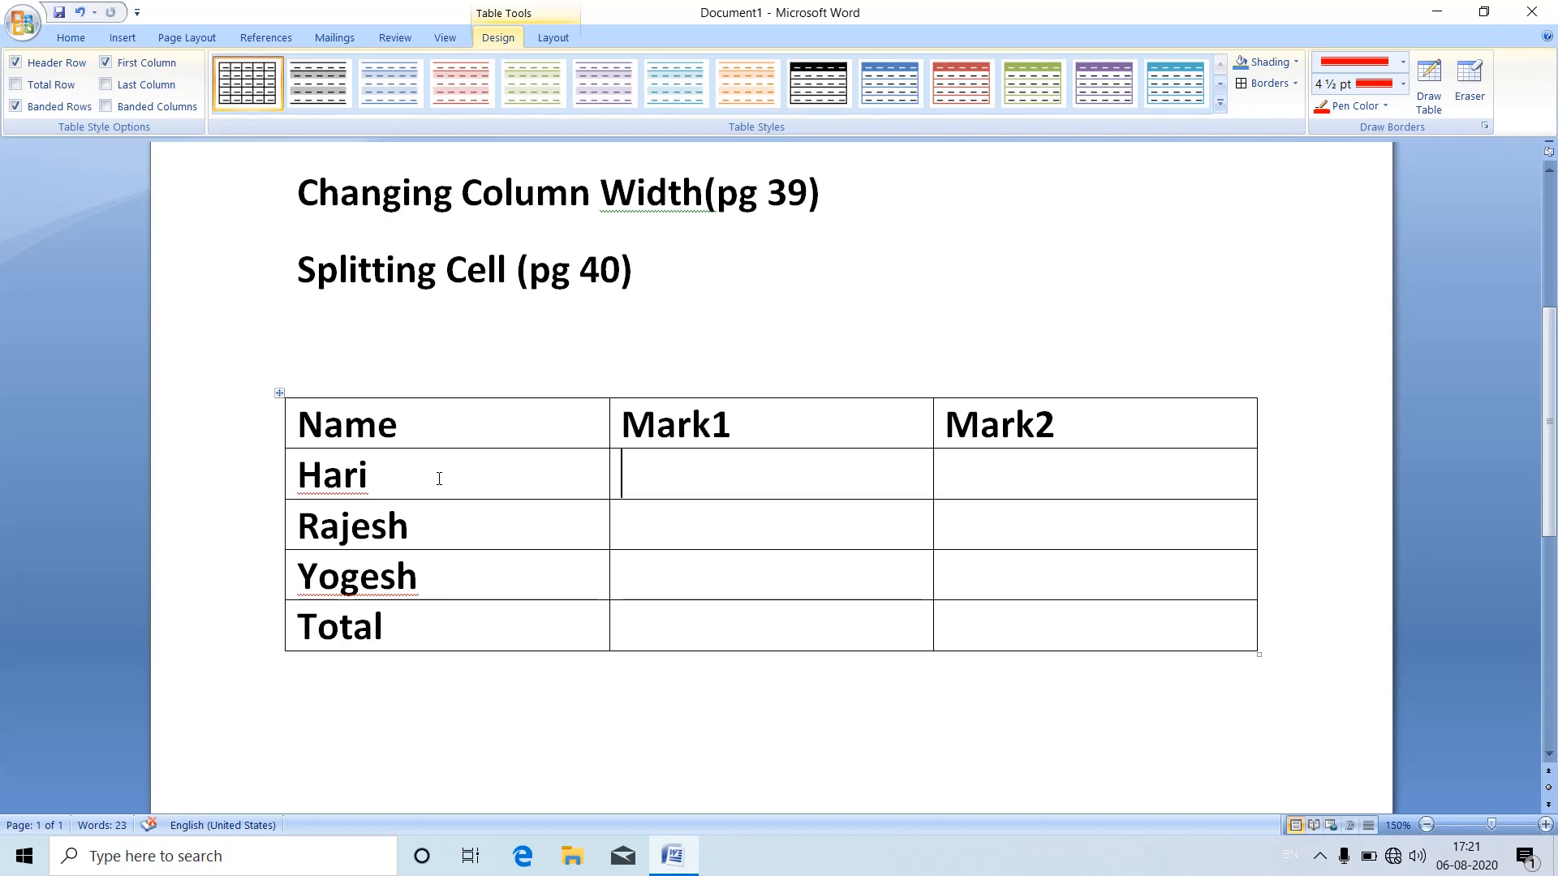
pyautogui.write('87')
pyautogui.press('Down')
pyautogui.write('56')
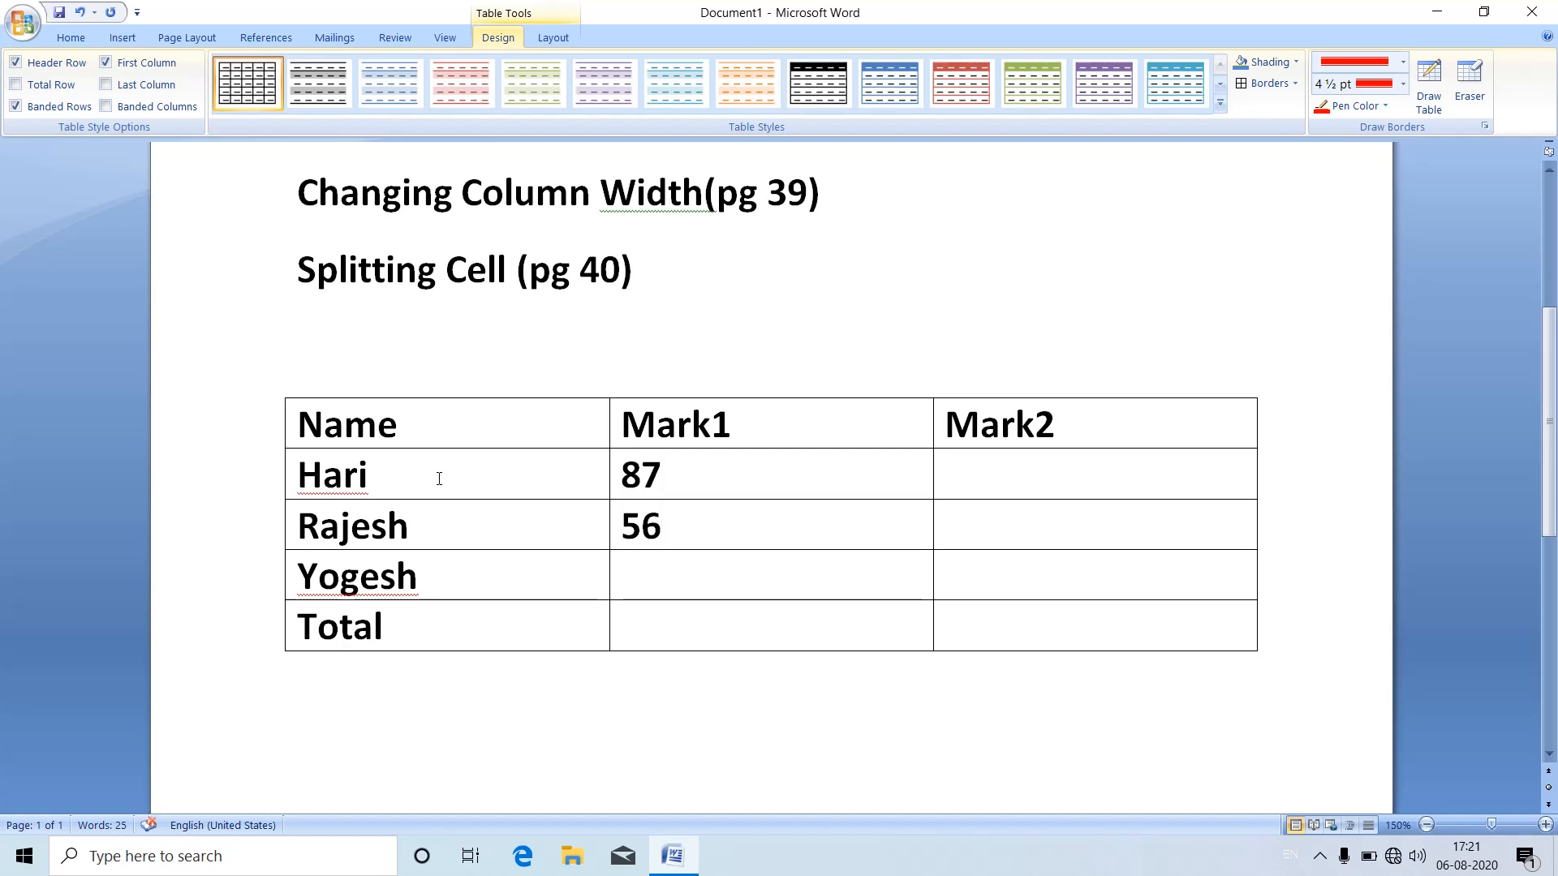
pyautogui.press('Down')
pyautogui.write('57')
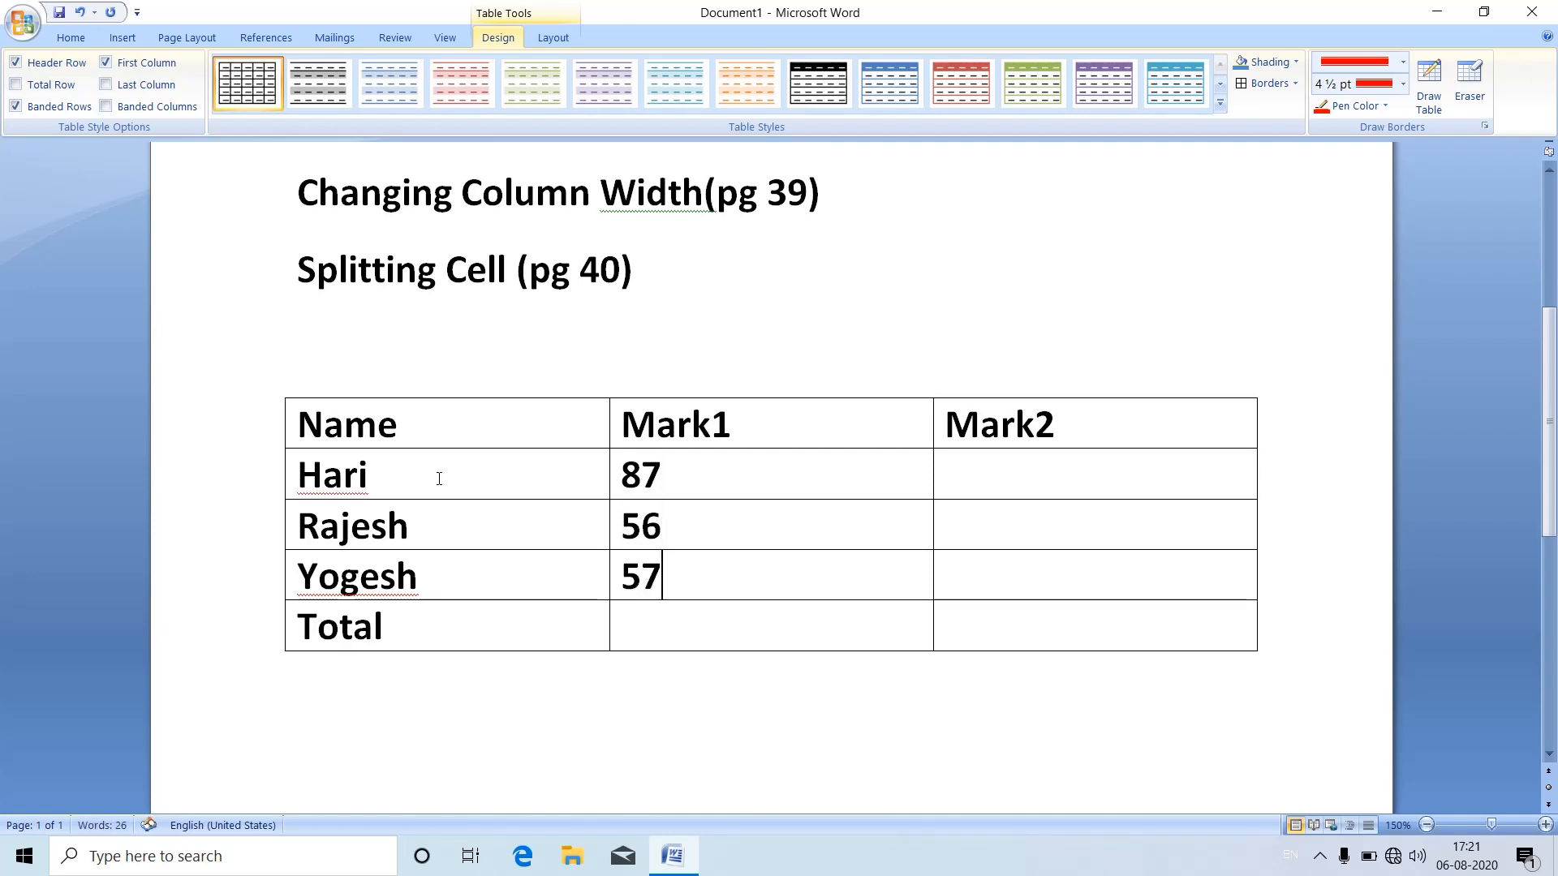
# Step: Enter the marks 98, 58 and 85 for the three students in the Mark2 column
pyautogui.press('Tab')
pyautogui.press('Up')
pyautogui.press('Up')
pyautogui.write('98')
pyautogui.press('Down')
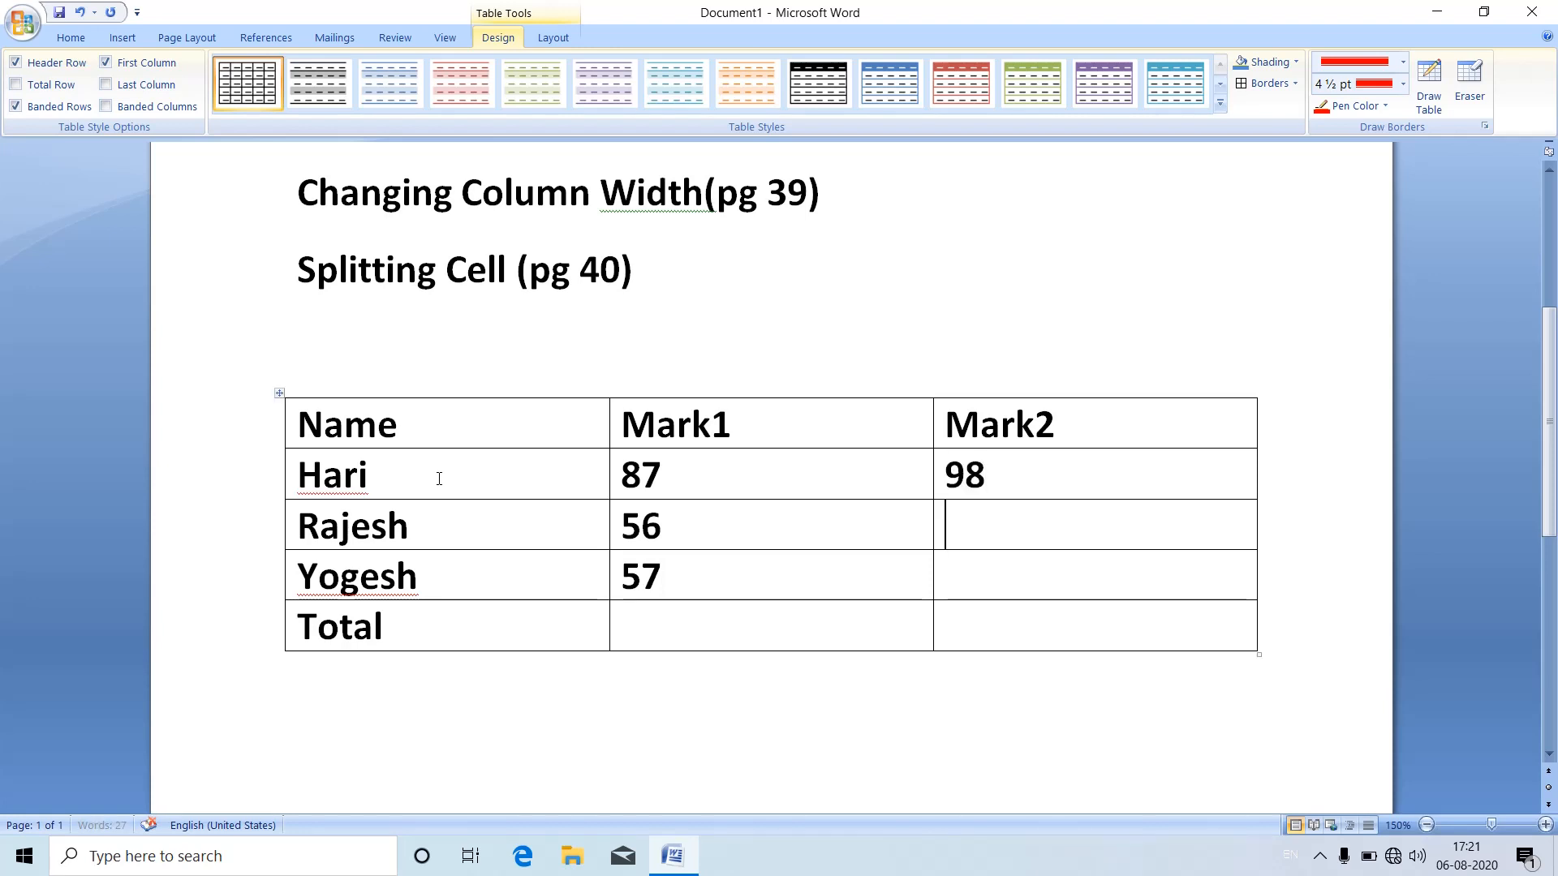
pyautogui.write('58')
pyautogui.press('Down')
pyautogui.write('85')
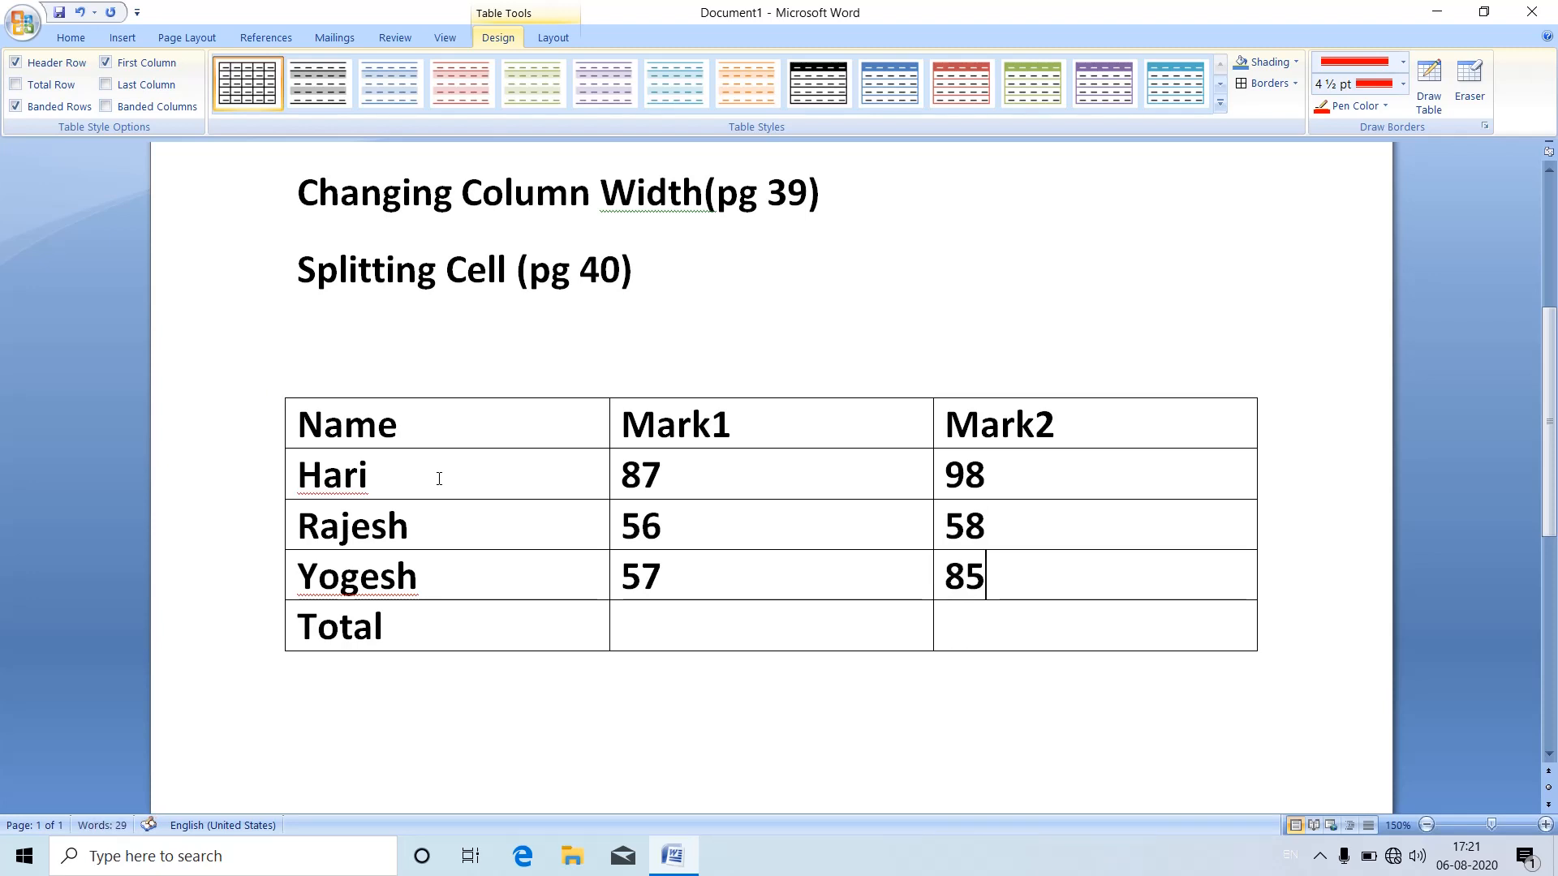
# Step: Insert the formula =SUM(ABOVE) in the Total row's Mark1 cell
pyautogui.press('Down')
pyautogui.press('Left')
pyautogui.click(561, 43)
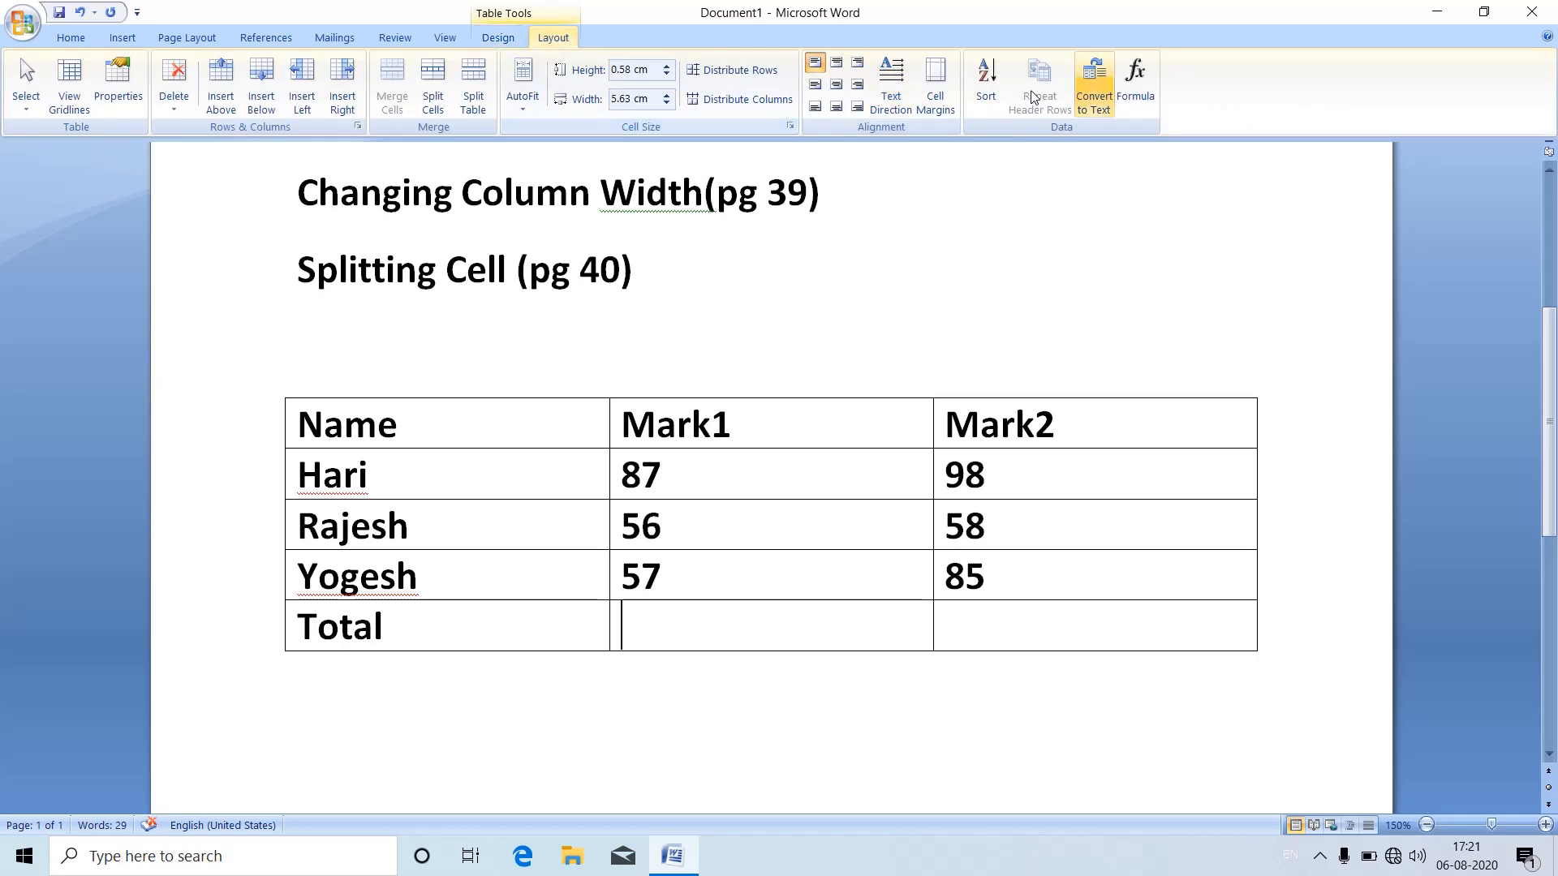
pyautogui.click(1133, 103)
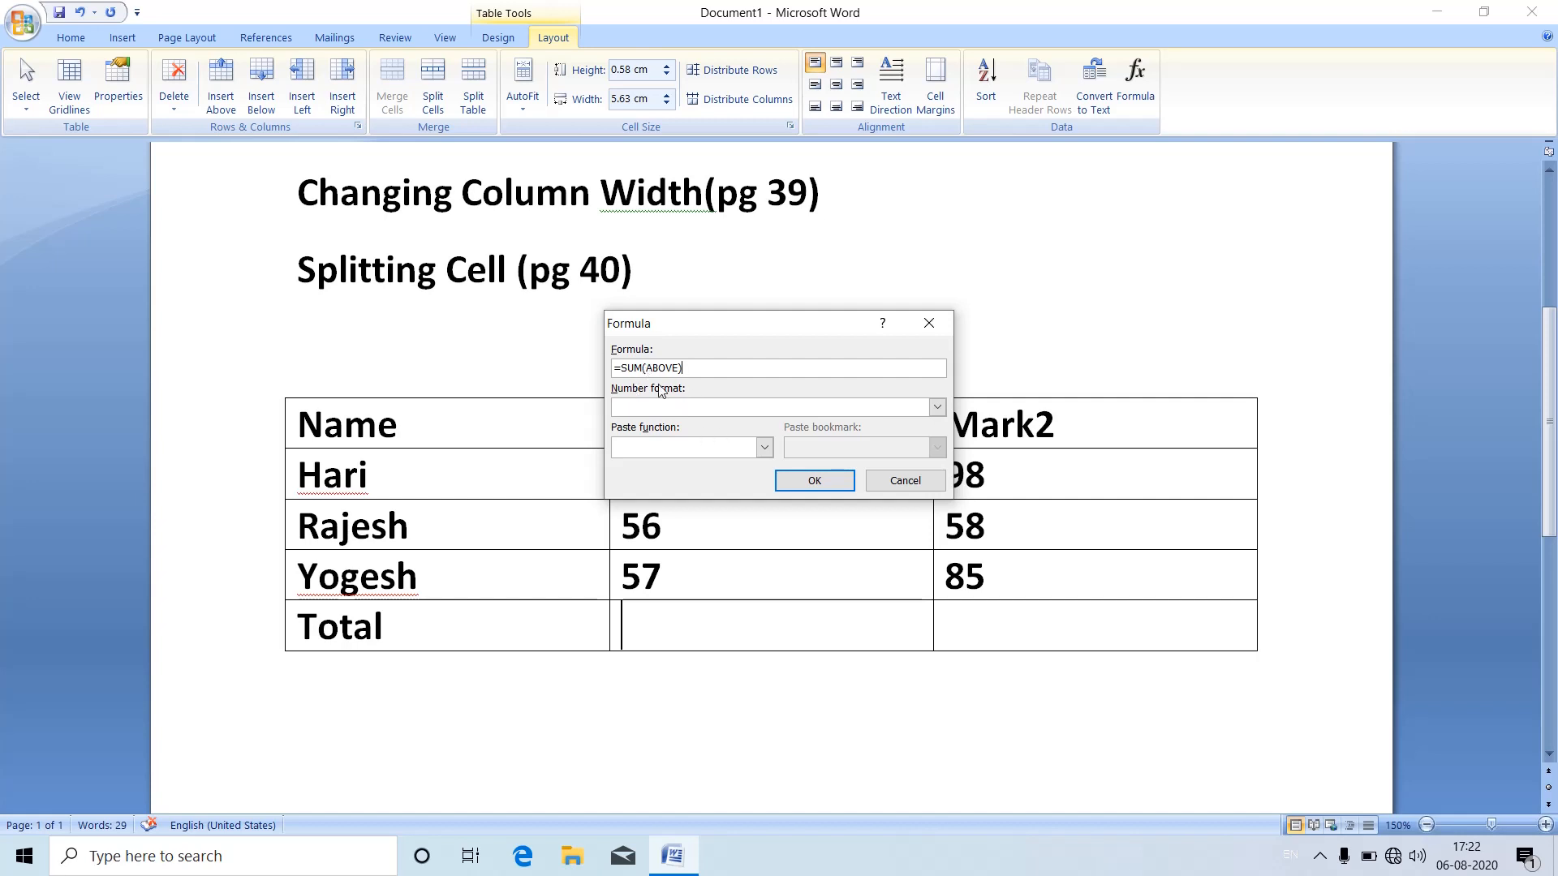
pyautogui.moveTo(771, 332); pyautogui.dragTo(996, 241)
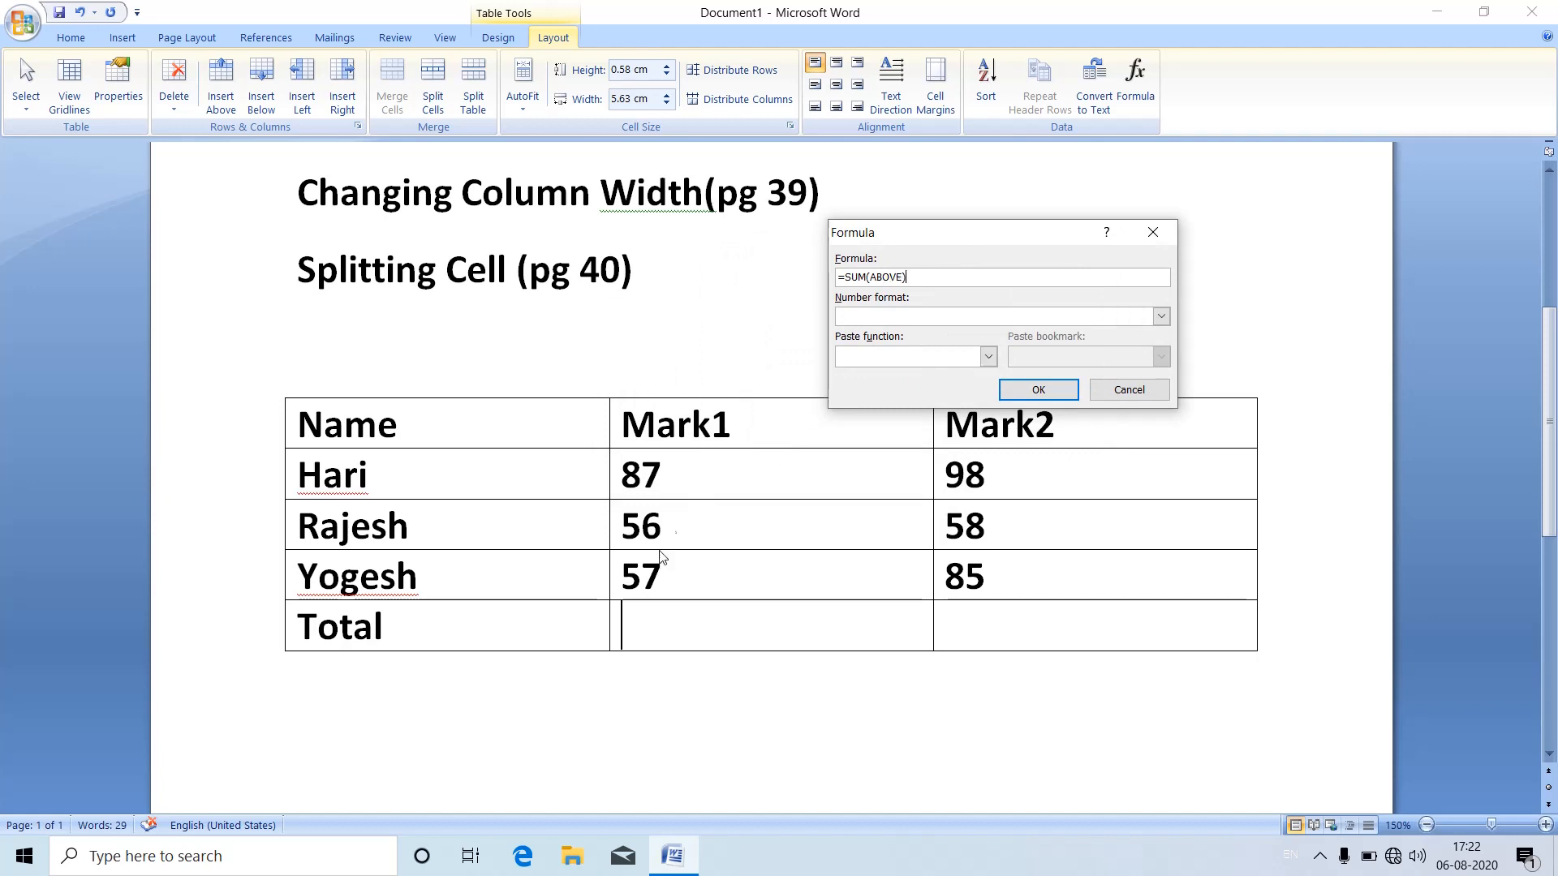
pyautogui.click(1032, 390)
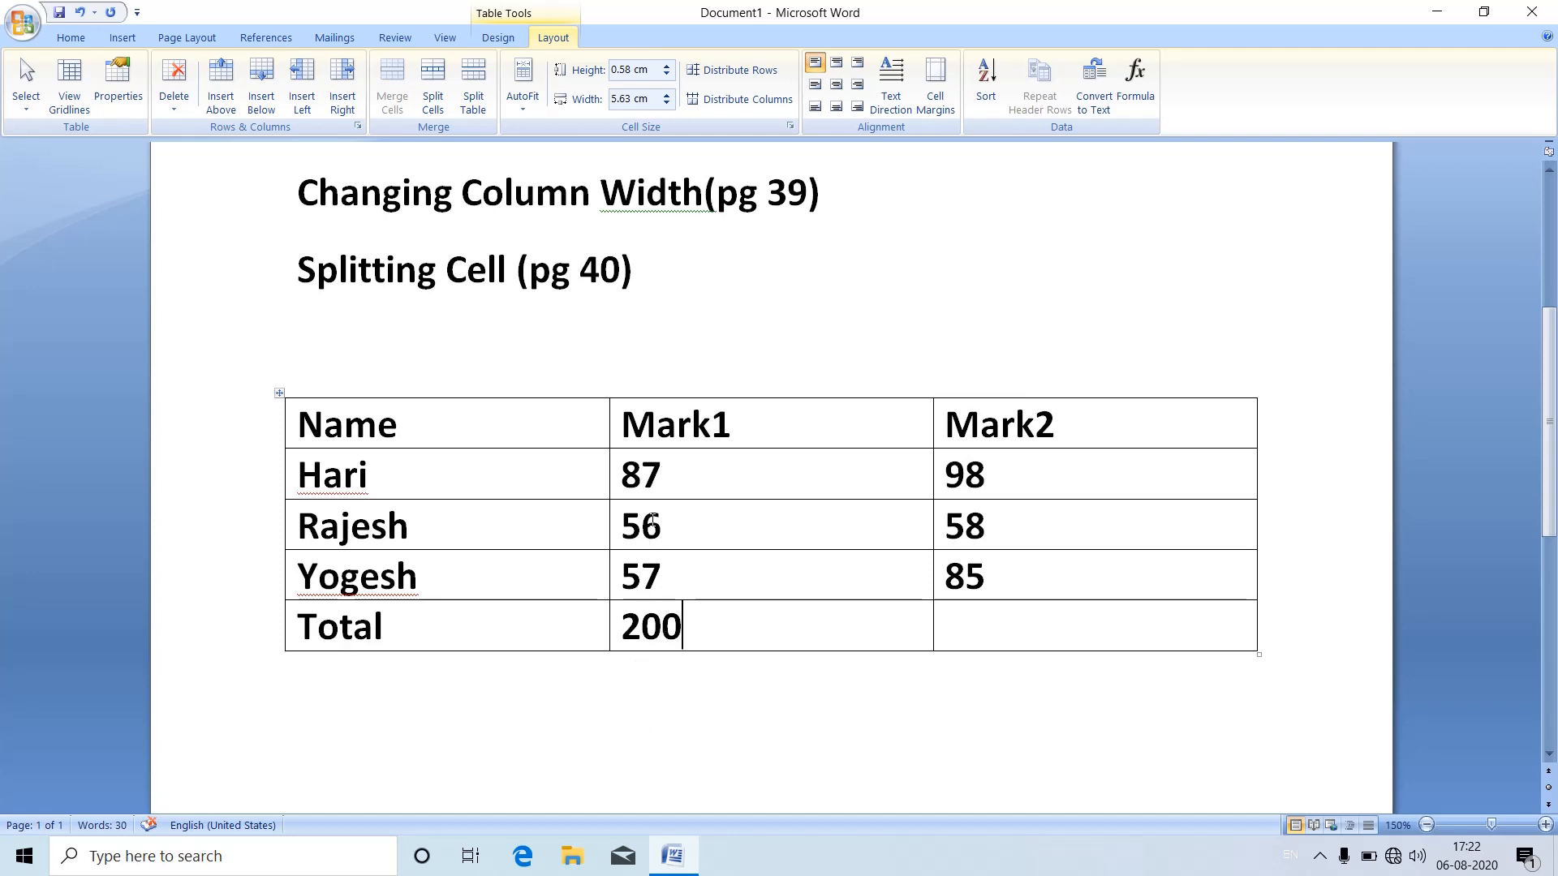
# Step: Insert the formula =SUM(ABOVE) in the Total row's Mark2 cell
pyautogui.click(974, 626)
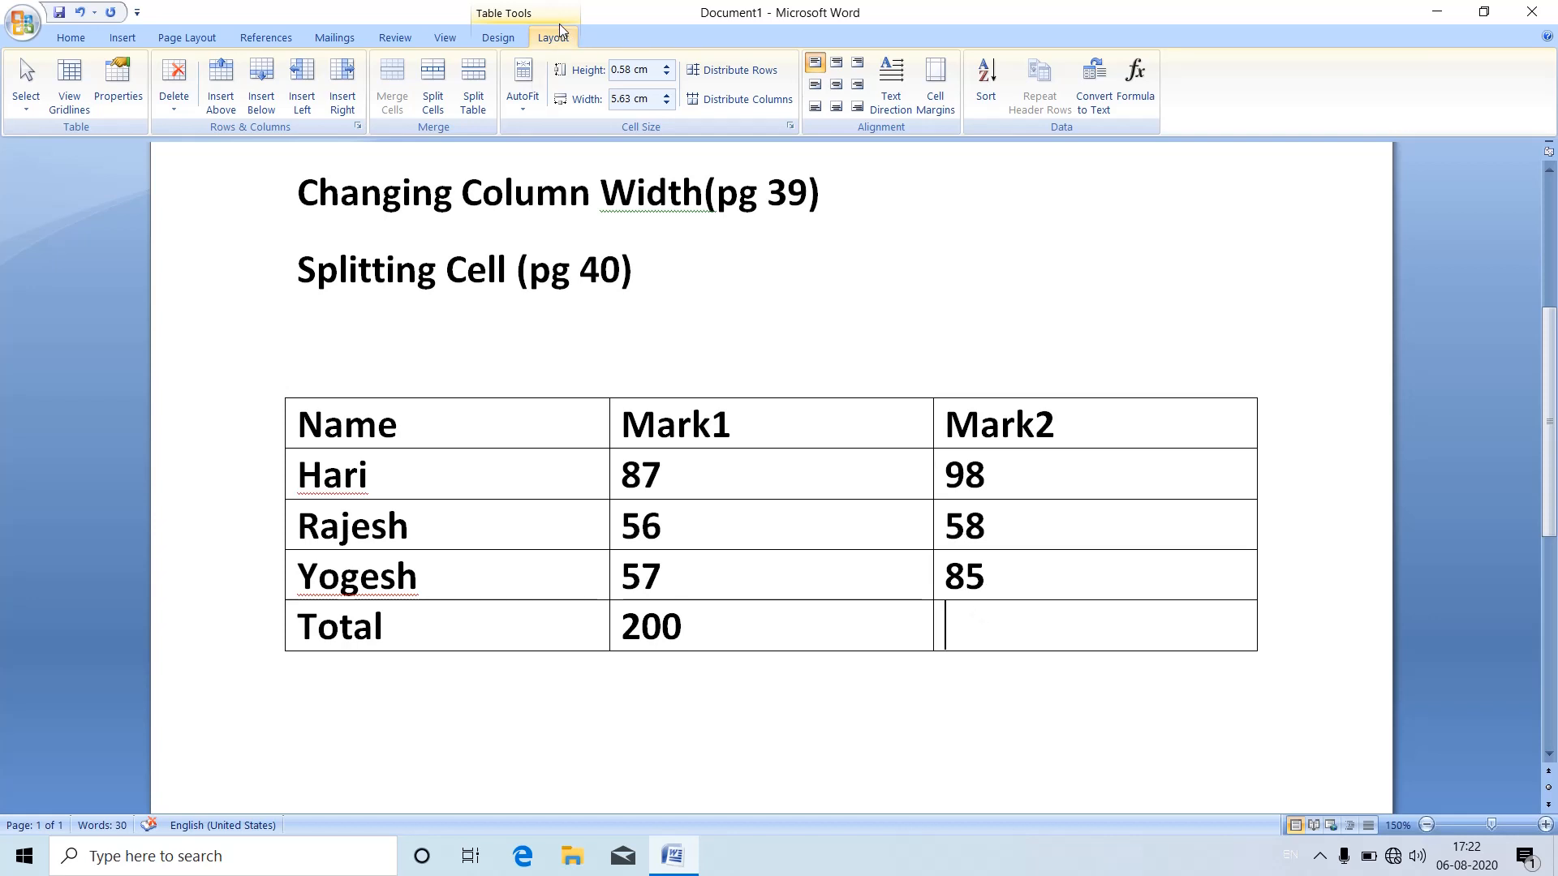
pyautogui.click(526, 12)
pyautogui.click(550, 38)
pyautogui.click(1140, 90)
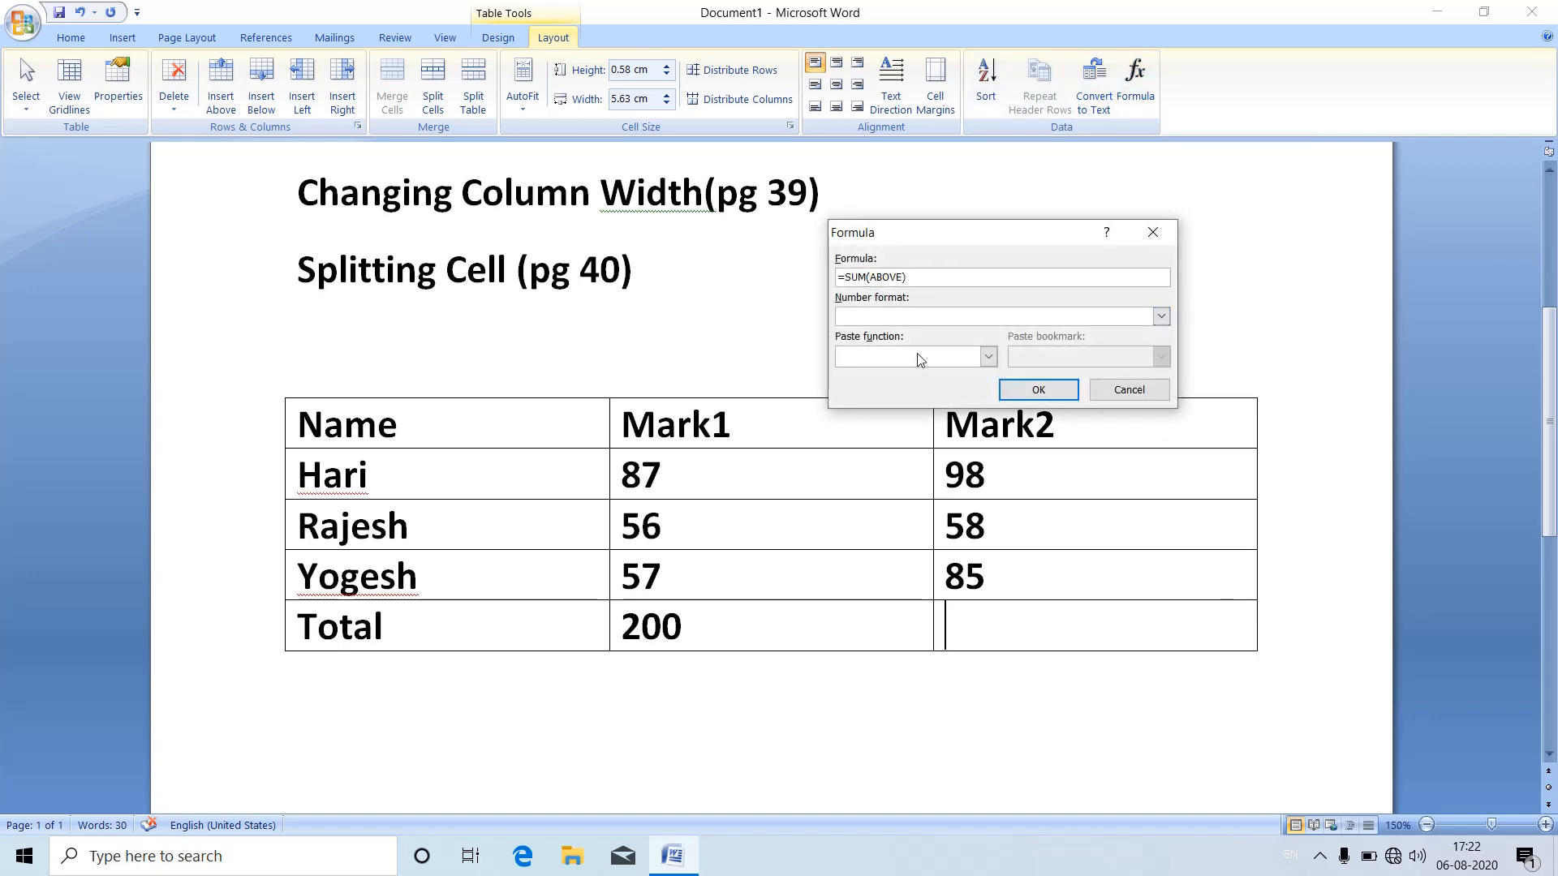
pyautogui.click(1039, 390)
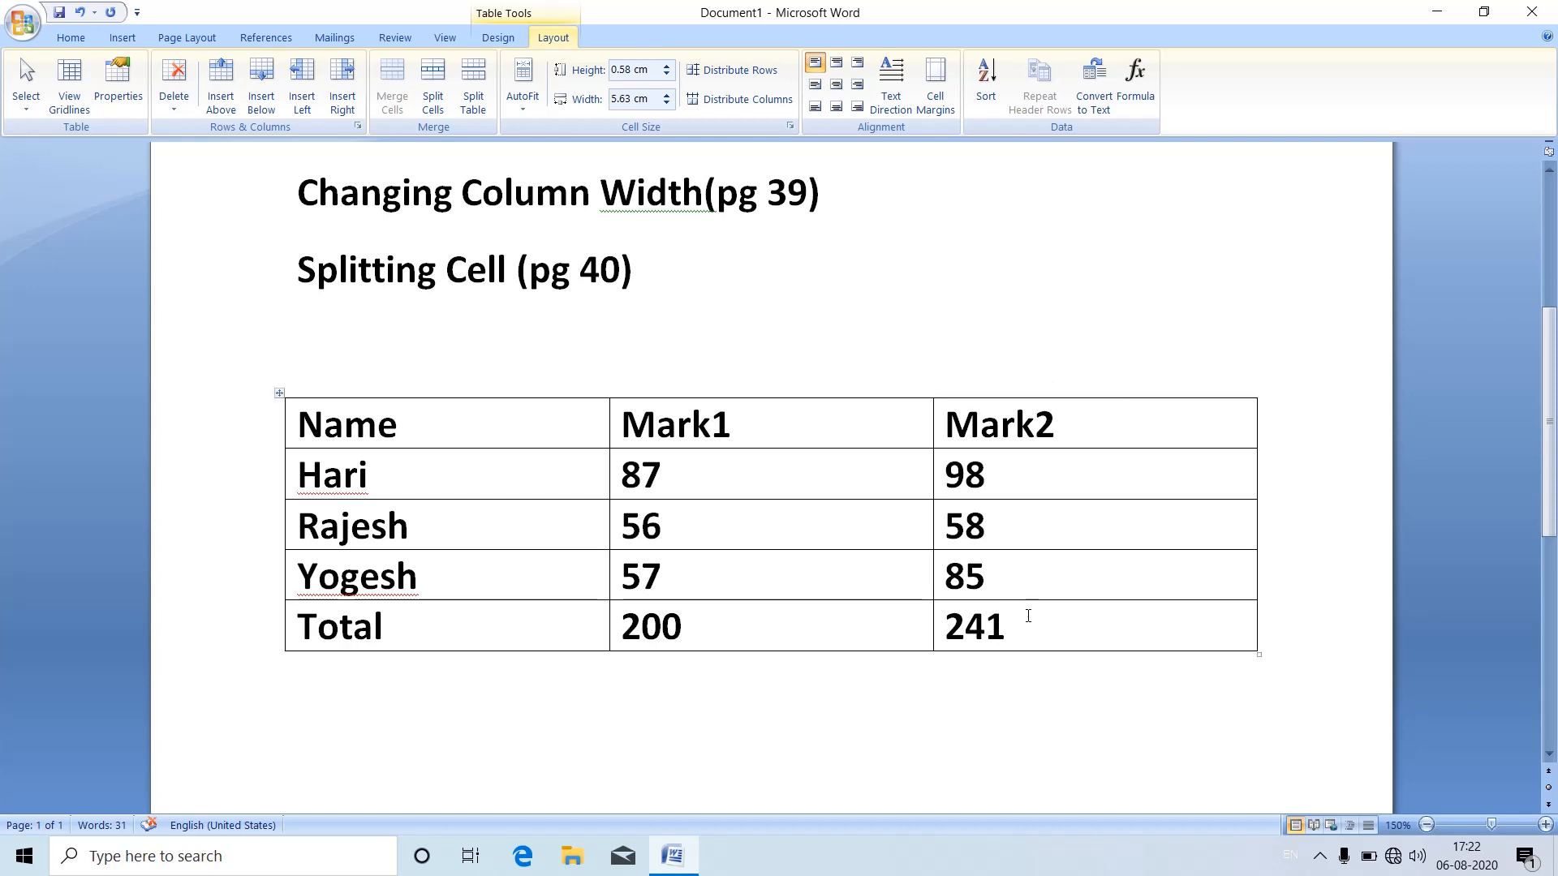
# Step: Clear the Mark2 total and insert the =SUM(ABOVE) formula in that cell again
pyautogui.moveTo(1028, 616); pyautogui.dragTo(923, 626)
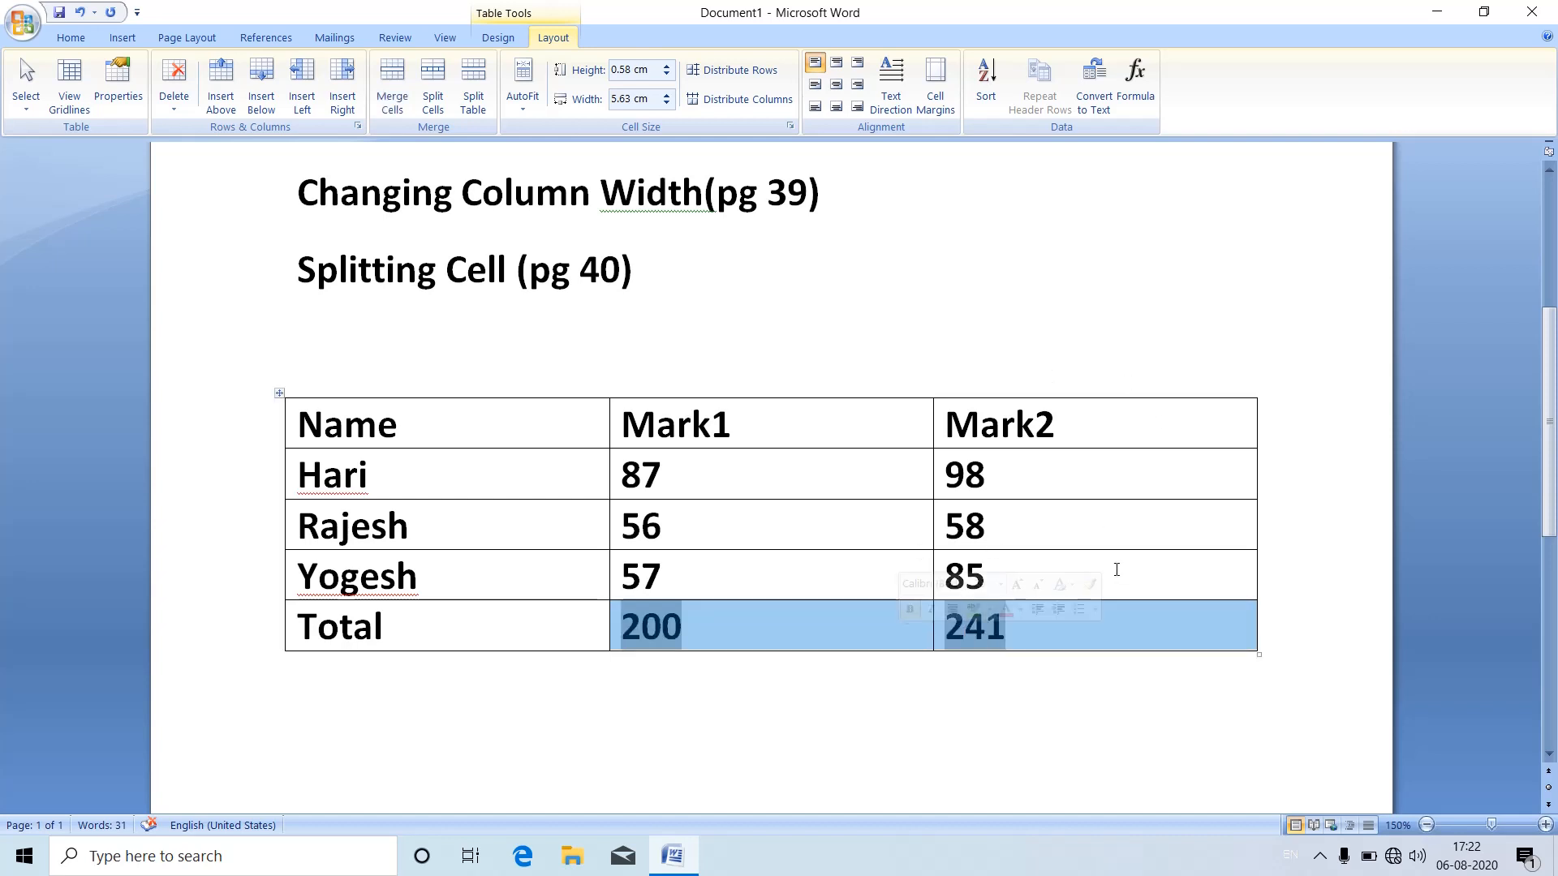
pyautogui.click(1034, 629)
pyautogui.hotkey('shift', 'Home')
pyautogui.press('BackSpace')
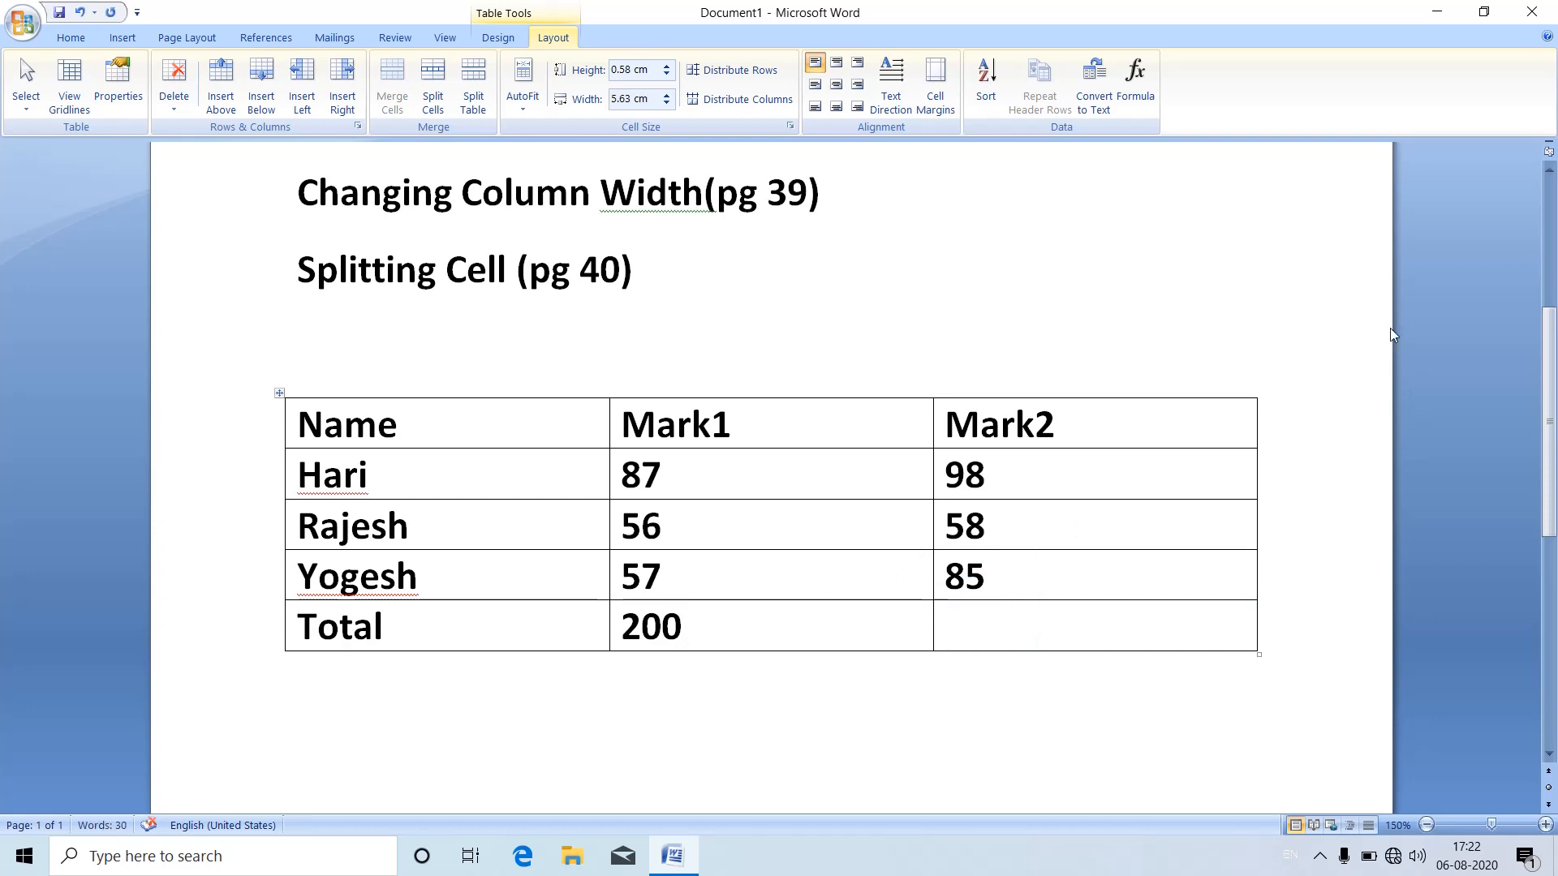
pyautogui.click(1142, 105)
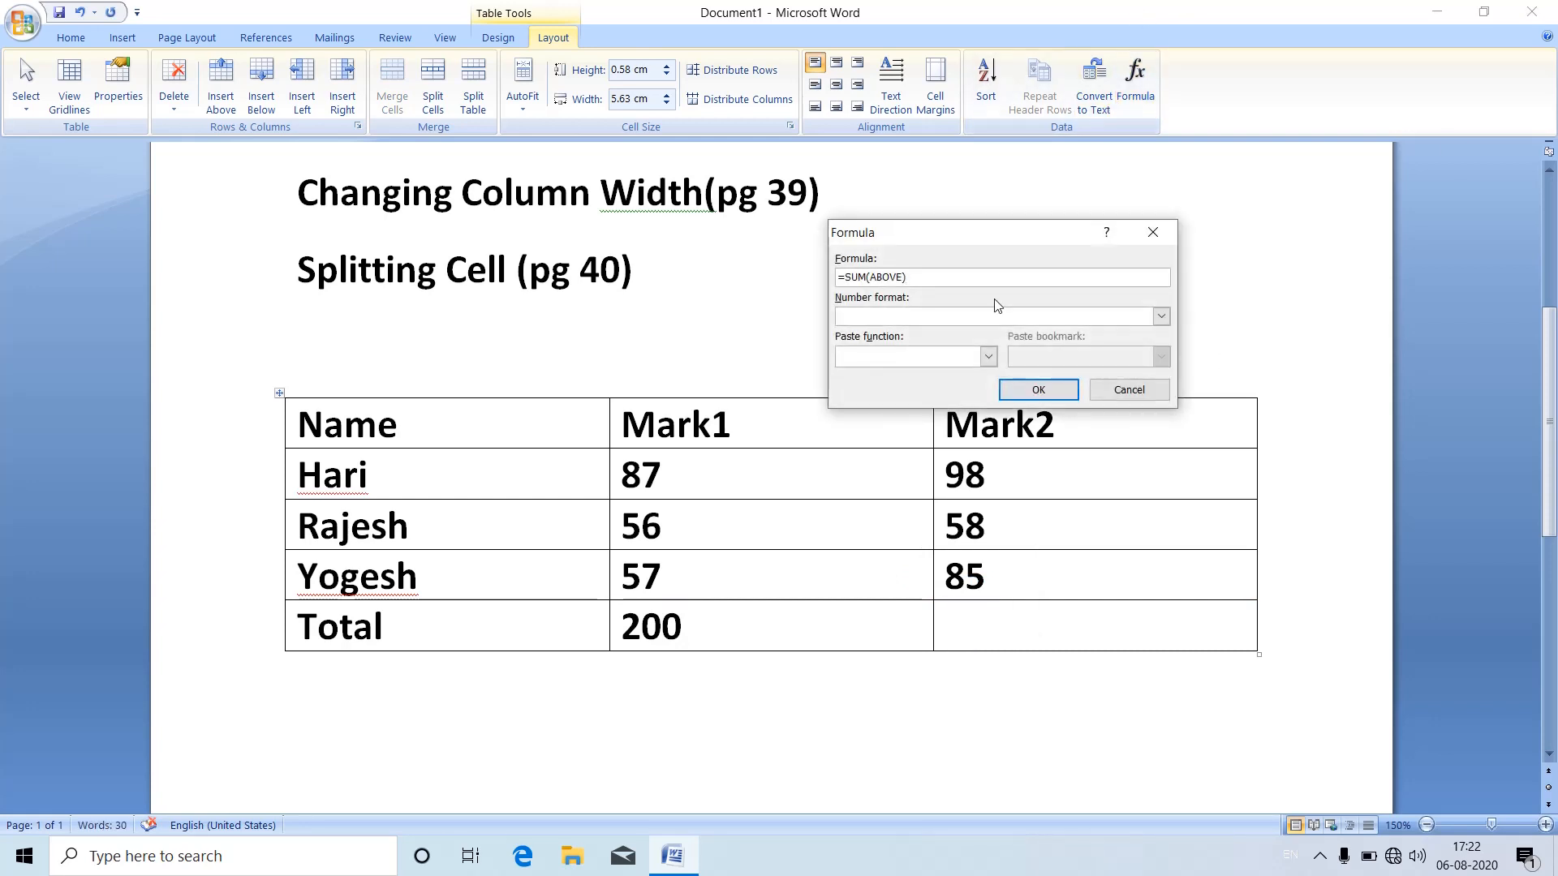
pyautogui.click(1039, 389)
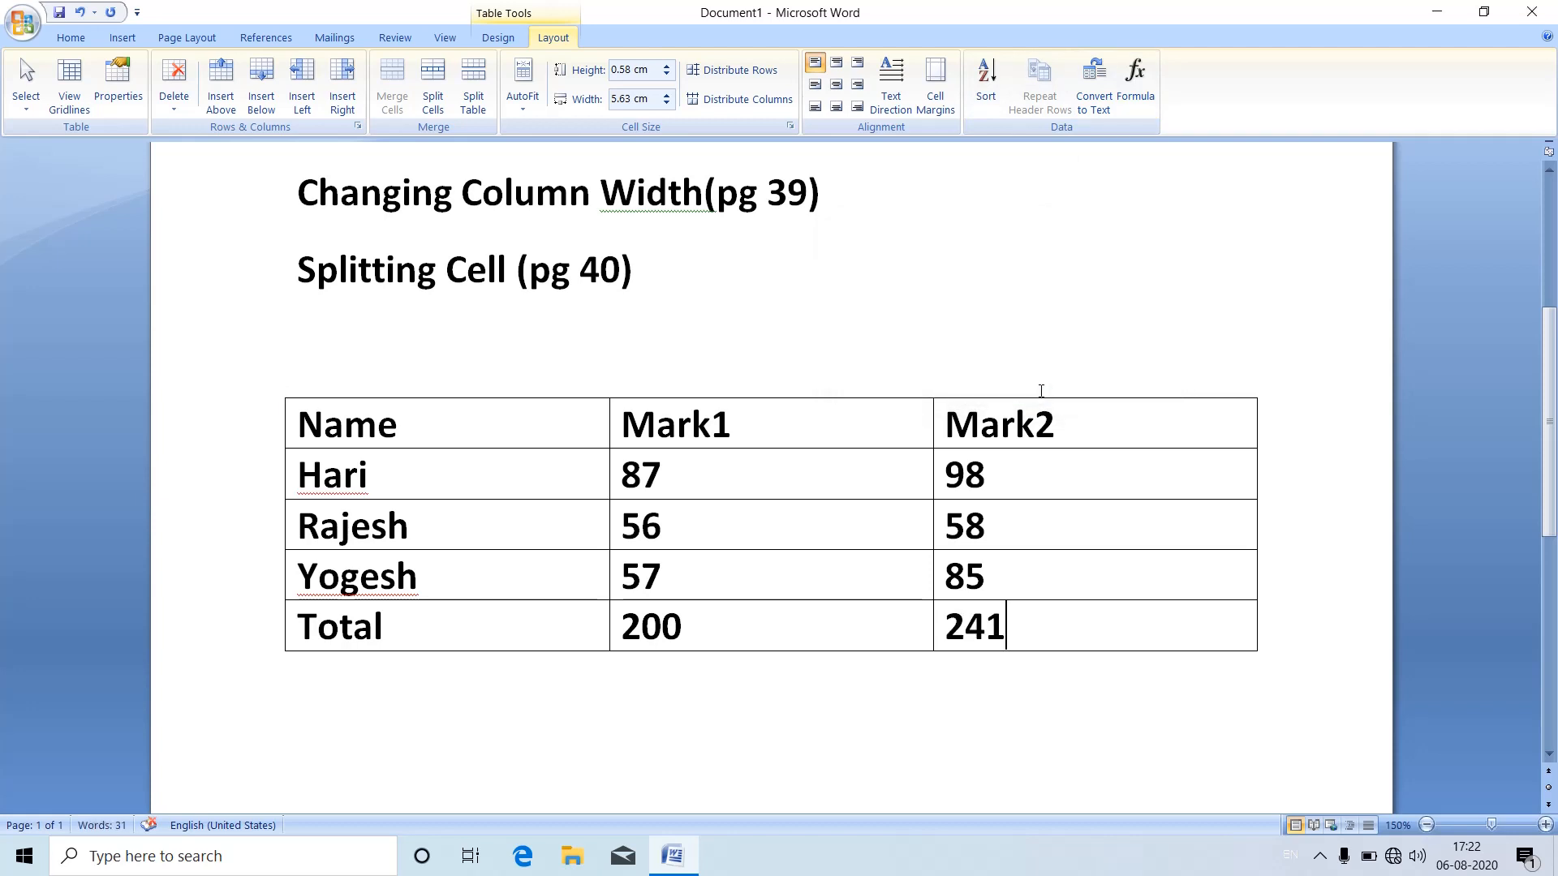